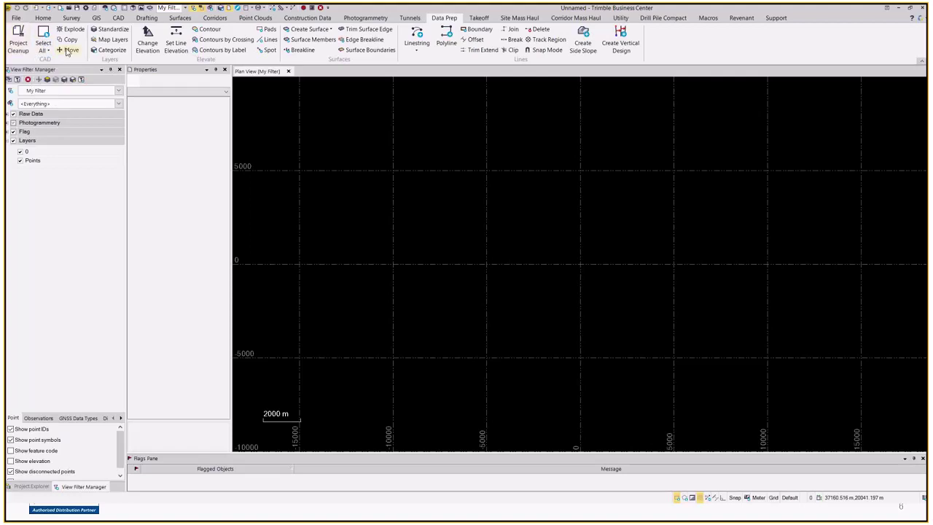
left_click(46, 50)
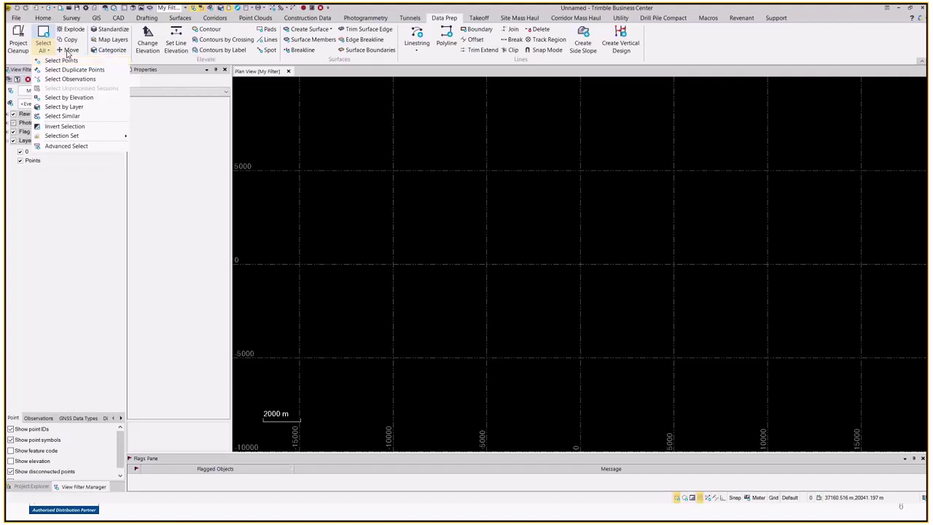
left_click(434, 207)
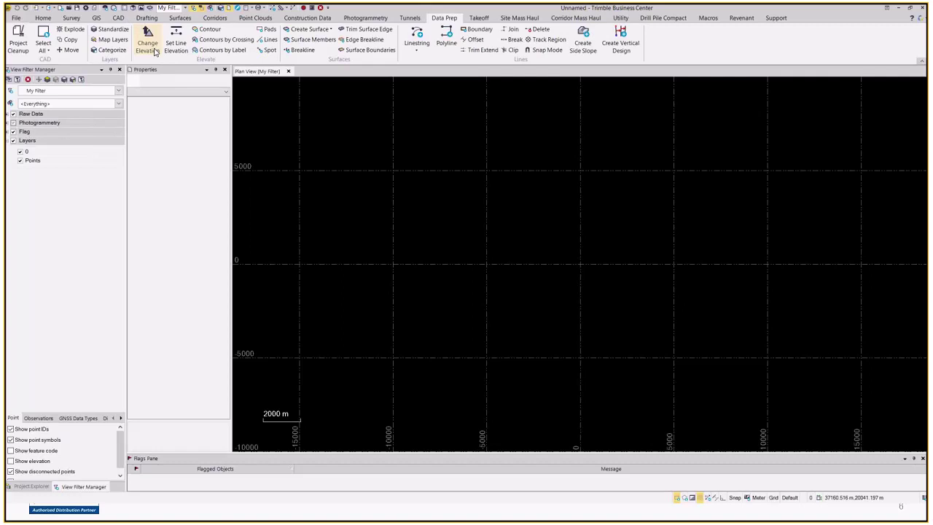
left_click(120, 18)
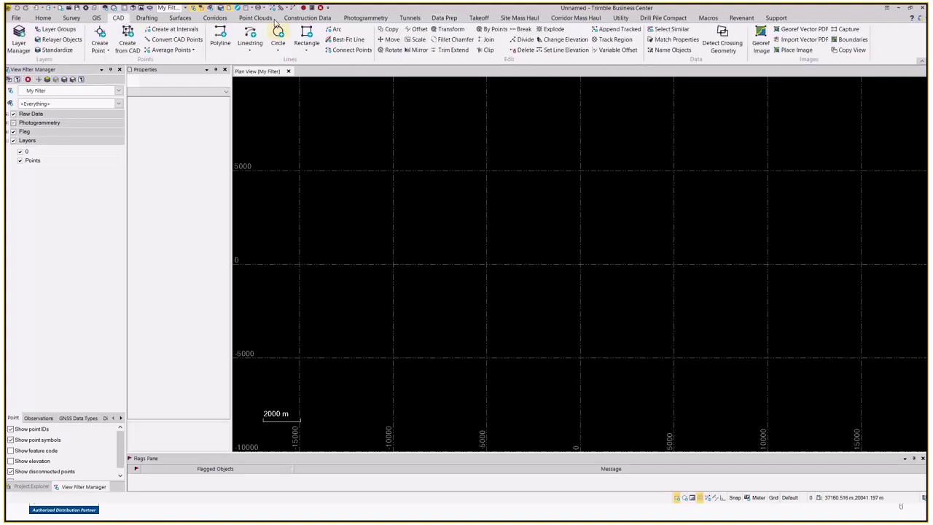
left_click(444, 18)
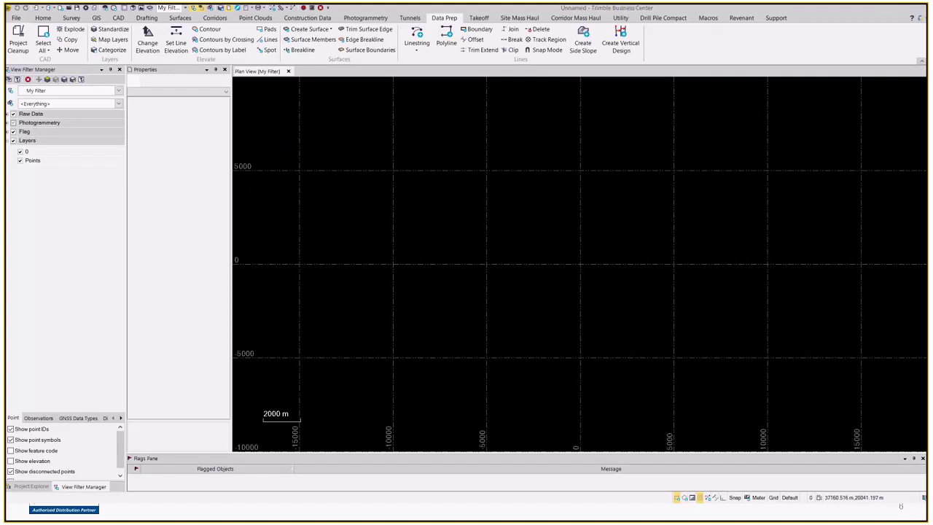
Step: Import 173840-ROAD-WAE-DTM-CALIBRE-A.dwg from the Plans folder into the project and hide the plan view grid lines
key("alt+Tab")
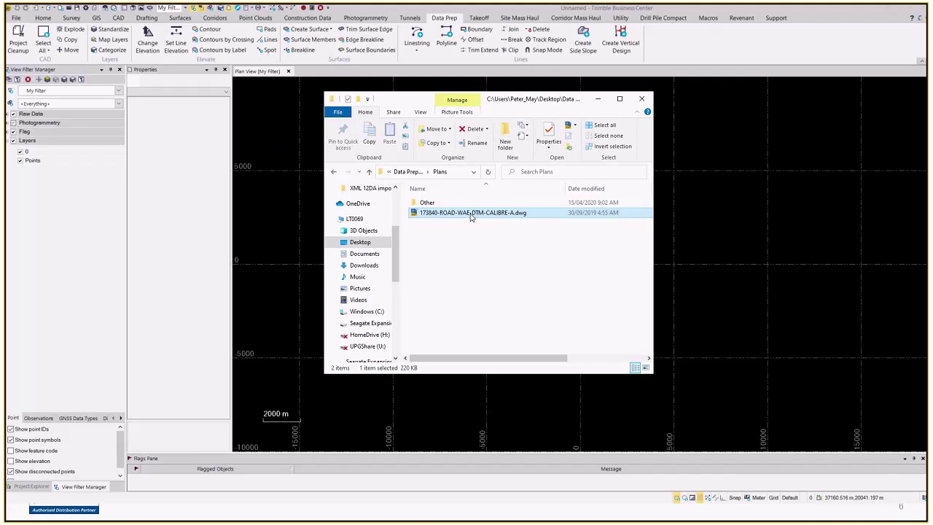
left_click(598, 100)
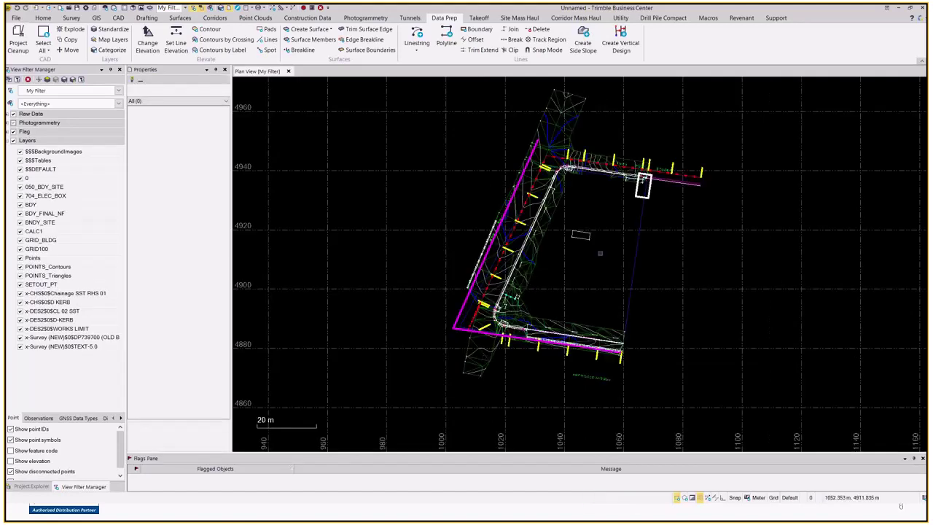
left_click(702, 501)
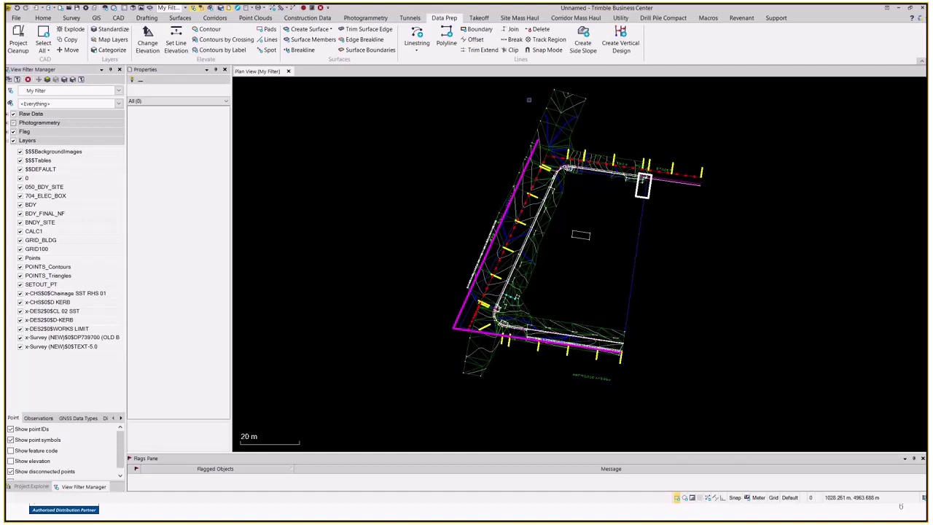
Step: Inspect the properties of the contour polyline beside chainage CH 60.000 along Sam Sing Street
middle_click_drag(593, 242, 562, 260)
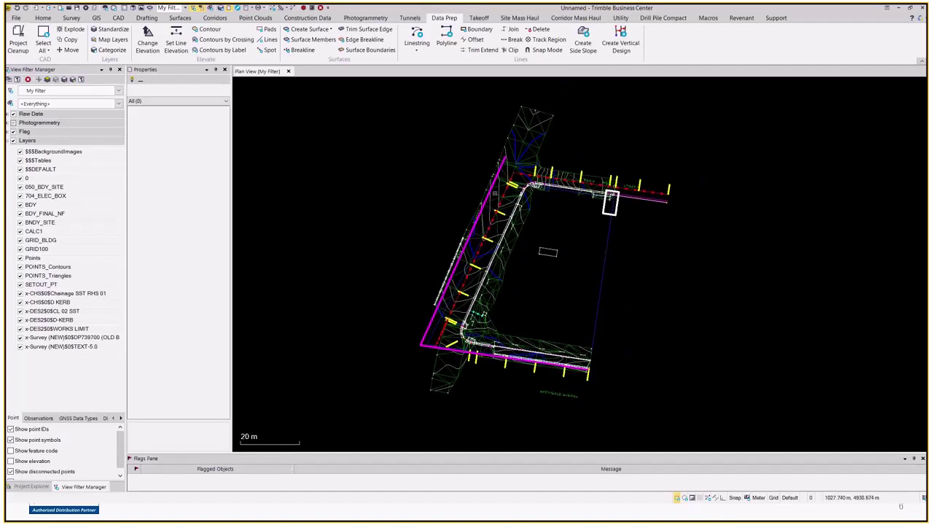
scroll(579, 179, "up", 5)
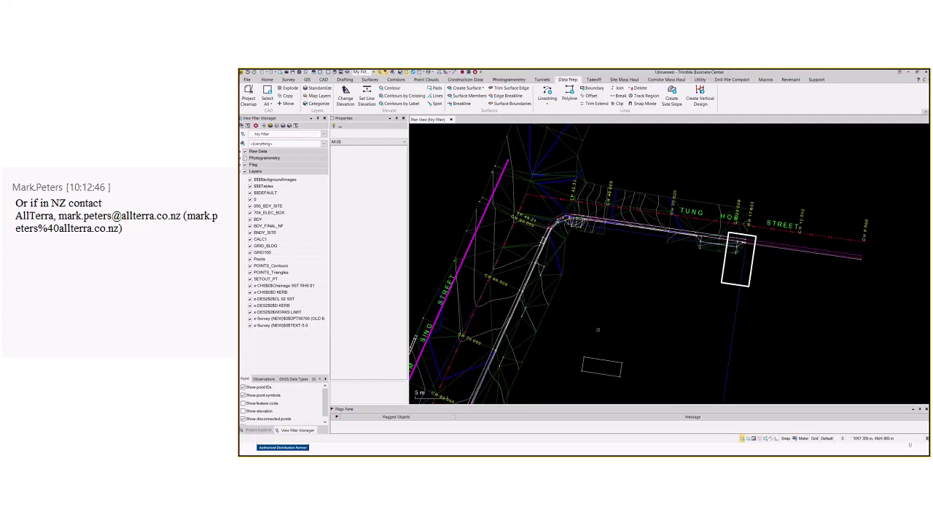
mouse_move(598, 329)
middle_mouse_down()
mouse_move(593, 301)
mouse_move(713, 282)
middle_mouse_up()
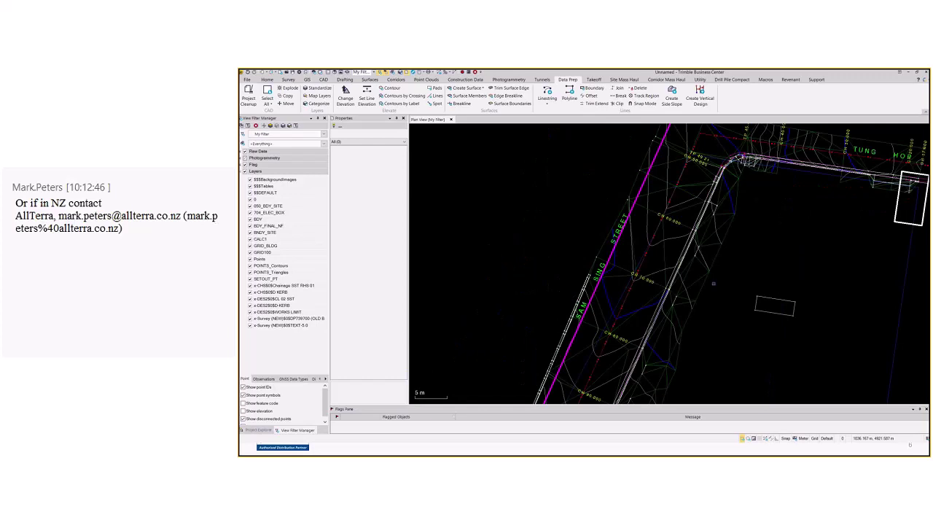
scroll(682, 237, "up", 1)
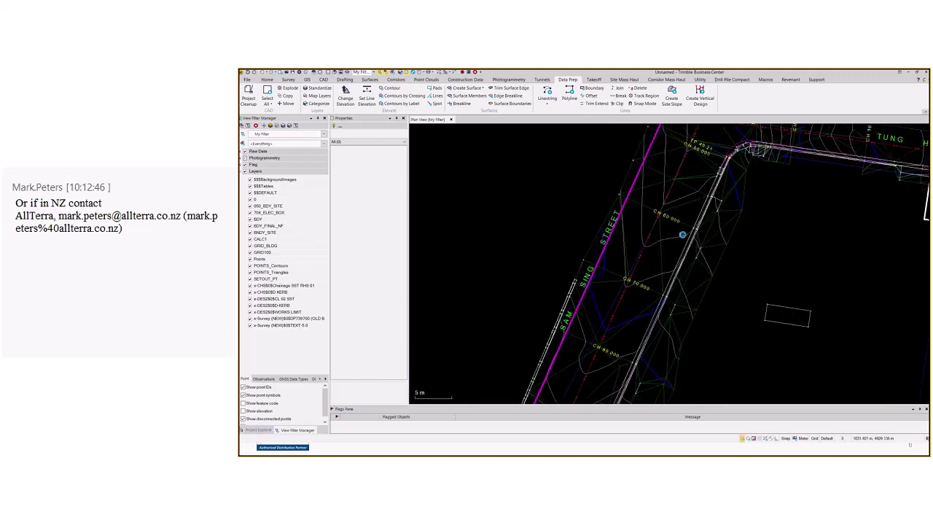
left_click(681, 234)
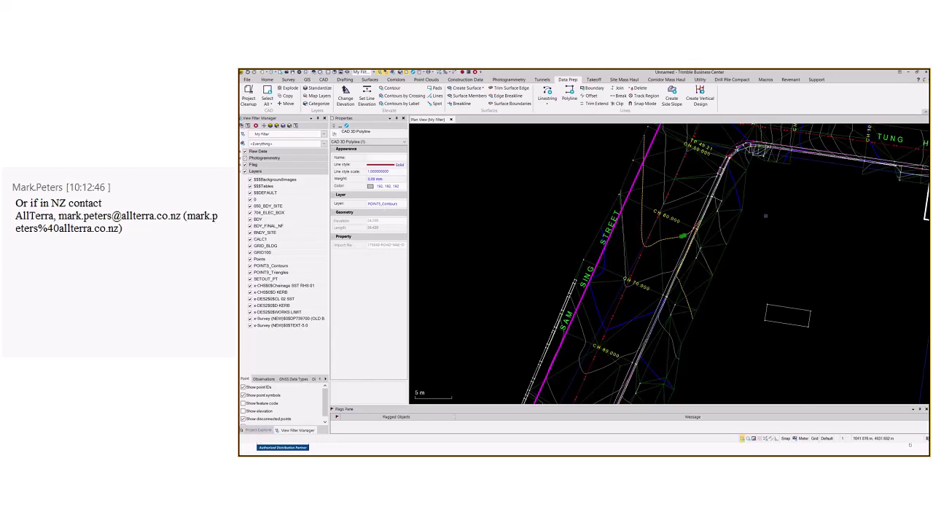
Step: Inspect the layer and properties of the magenta works limit polyline at the site's southwest corner, and clear the selection
middle_click_drag(768, 216, 716, 279)
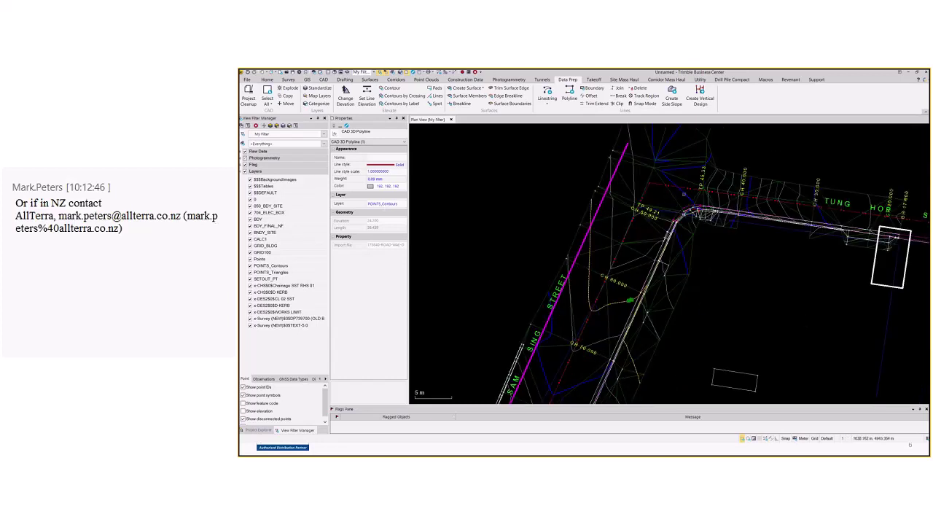
scroll(716, 280, "down", 3)
scroll(711, 218, "up", 5)
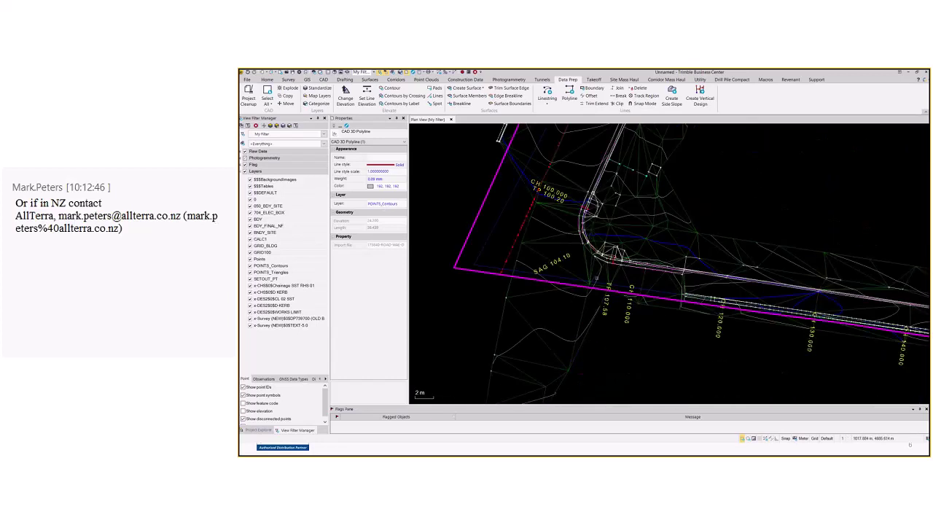
middle_click_drag(617, 264, 502, 260)
scroll(615, 364, "down", 1)
middle_click_drag(615, 364, 810, 365)
left_click(581, 275)
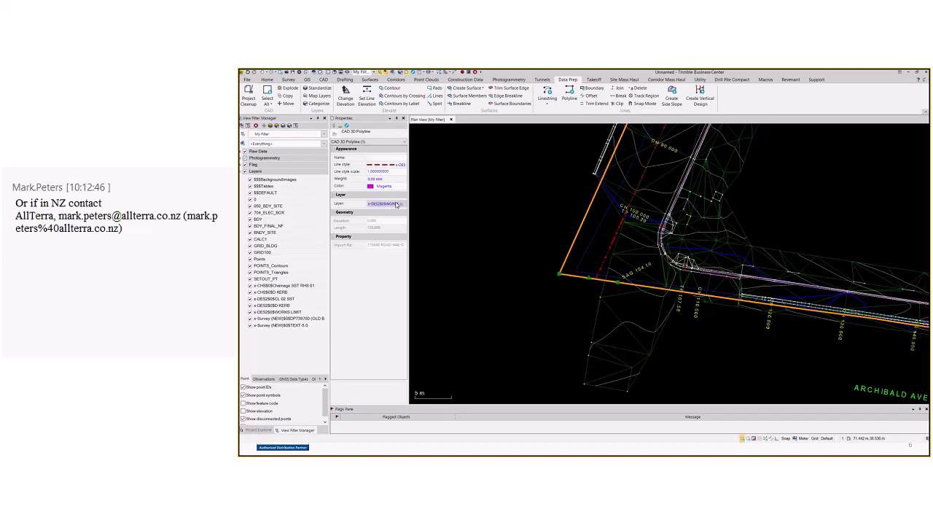
key("Escape")
Step: Open a 3D view of the imported drawing and compare the heights of the contours and triangles with the flat design linework
scroll(733, 247, "down", 2)
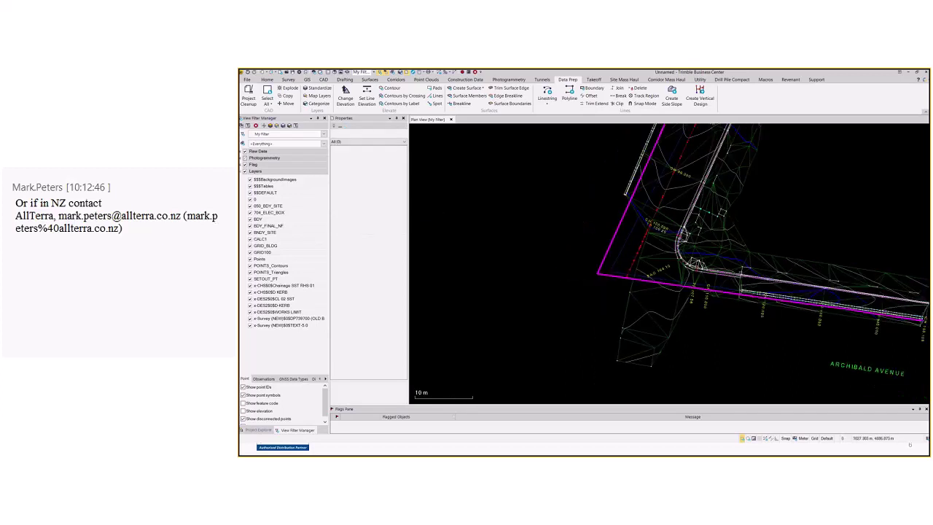
middle_click_drag(733, 247, 683, 288)
scroll(698, 252, "down", 1)
middle_click_drag(698, 250, 639, 282)
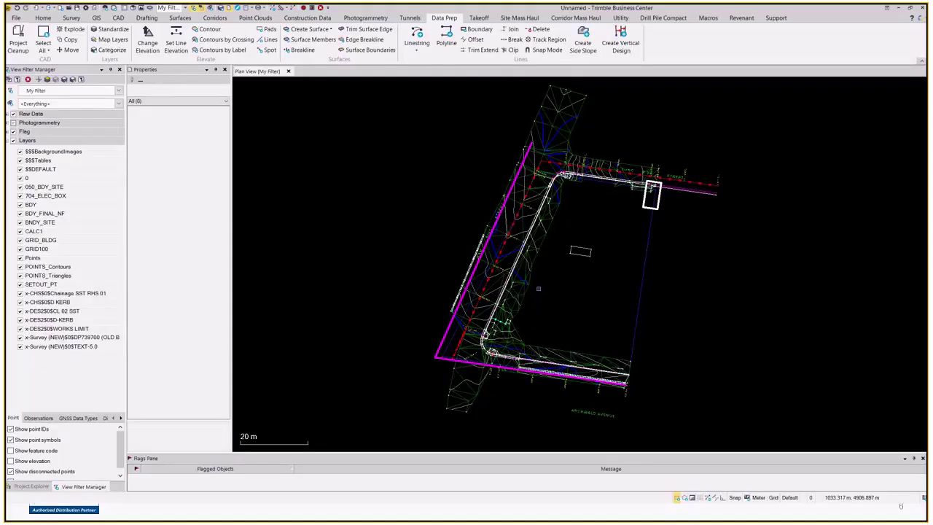
left_click(133, 7)
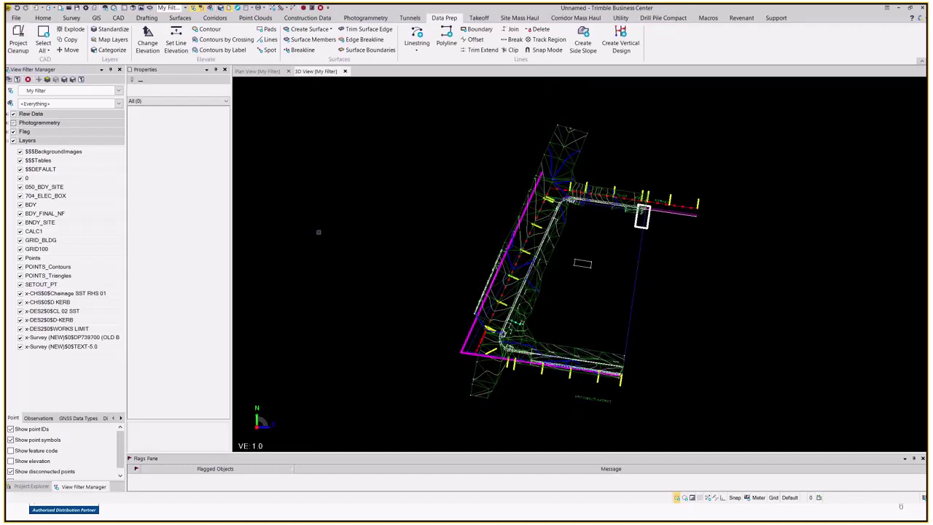
middle_click_drag(565, 236, 387, 182, "shift")
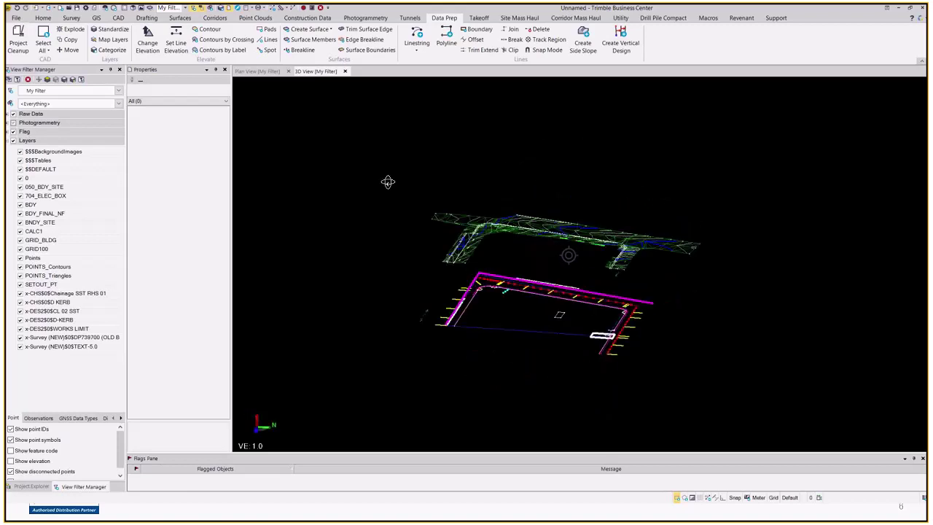
scroll(387, 182, "up", 2)
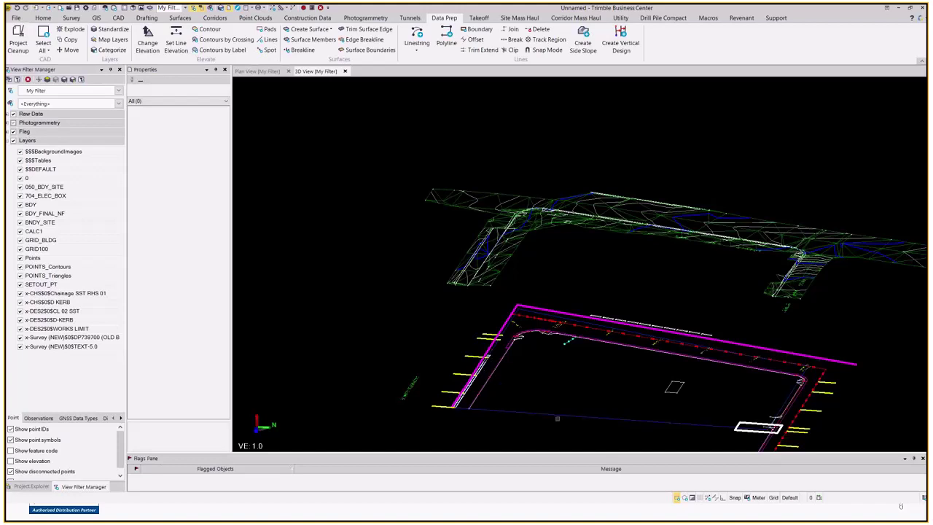
middle_click_drag(568, 381, 570, 245)
middle_click_drag(522, 266, 574, 300)
scroll(568, 230, "down", 2)
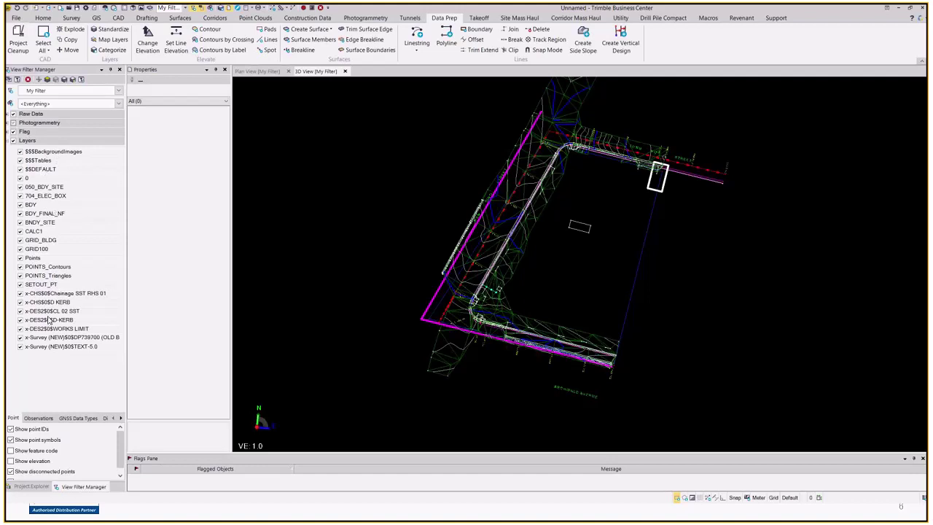
Step: Highlight all layers from x-CHS$0$Chainage SST RHS 01 through x-Survey (NEW)$0$TEXT-5.0 in the layer list
left_click(31, 294)
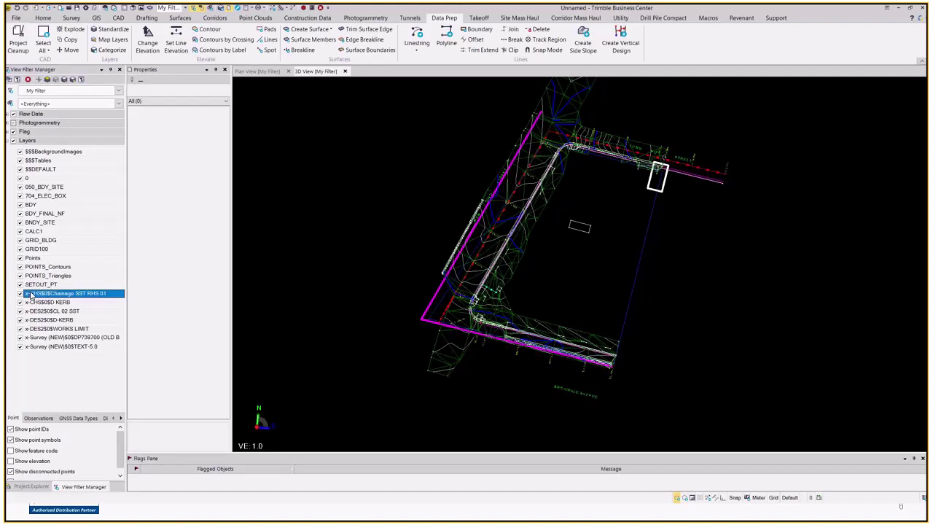
key("shift+Down")
key("shift+Down")
key("shift+Down")
key("shift+Down")
key("shift+Down")
key("shift+Down")
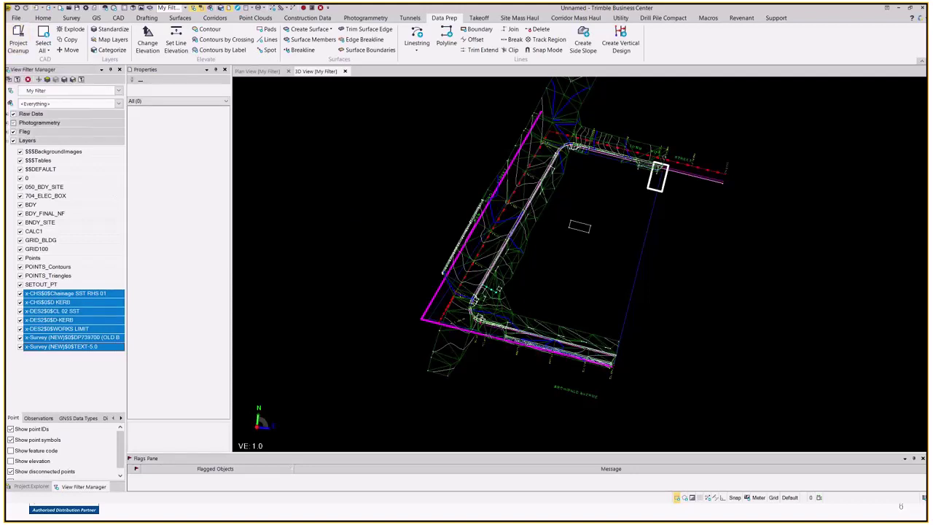
Step: Run Project Cleanup on the entire project with overlapping line loop removal enabled, length tolerance 0.001 and misconnection correction tolerance 0.003
left_click(21, 43)
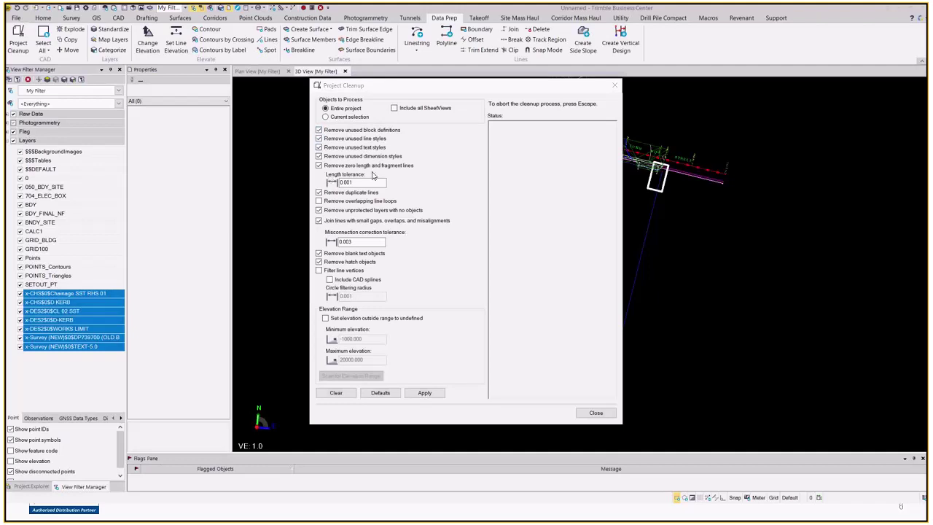
double_click(346, 182)
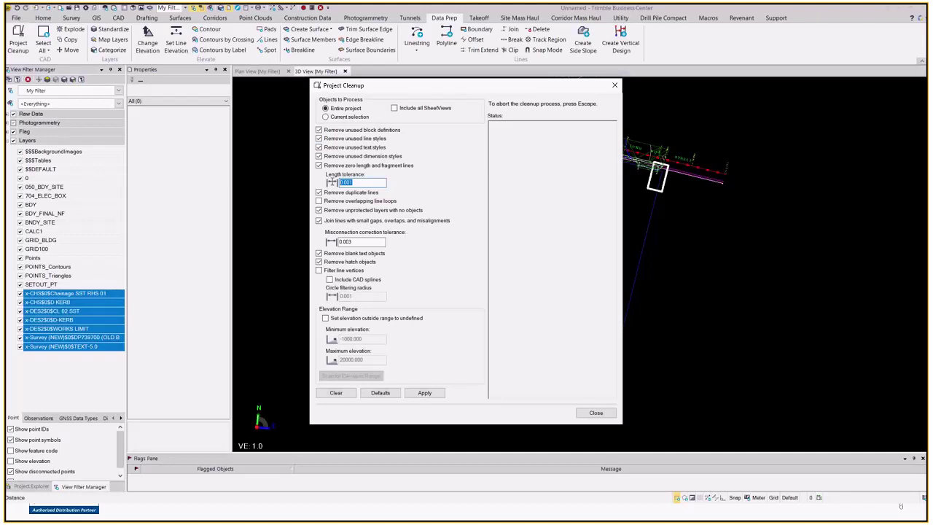
left_click(352, 192)
left_click(352, 193)
left_click(350, 202)
double_click(347, 241)
left_click(353, 241)
left_click(425, 393)
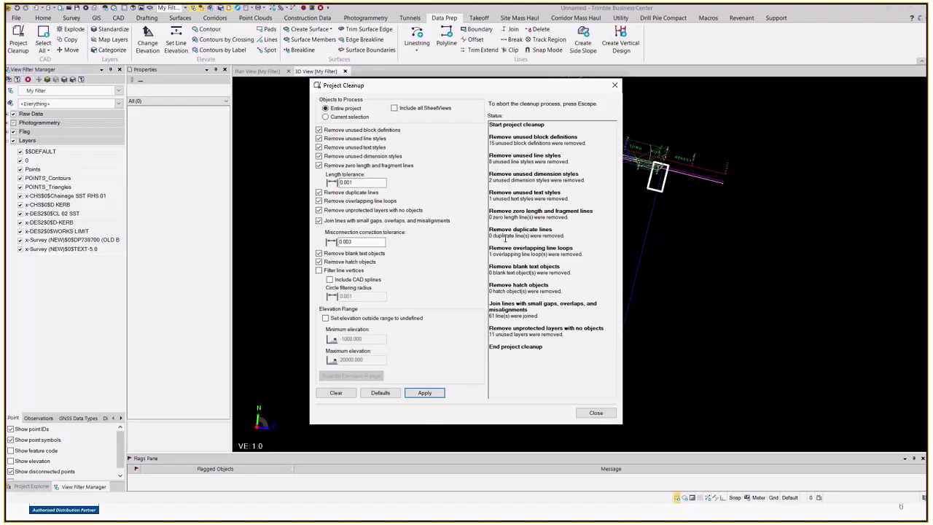
left_click(596, 414)
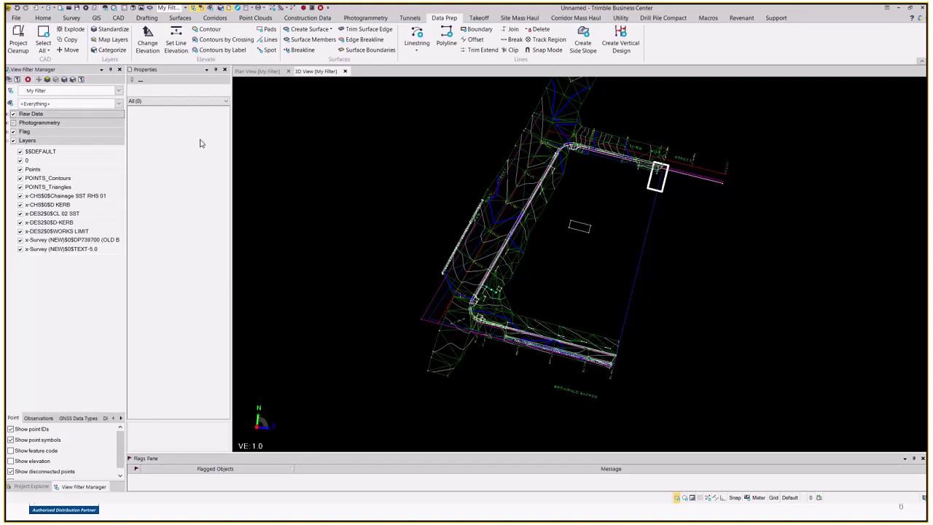
Step: Switch the layer filter to showing one layer at a time and isolate x-Survey (NEW)$0$TEXT-5.0 in the plan view
left_click_drag(369, 196, 414, 221)
middle_click_drag(526, 225, 539, 327)
left_click_drag(539, 327, 539, 298)
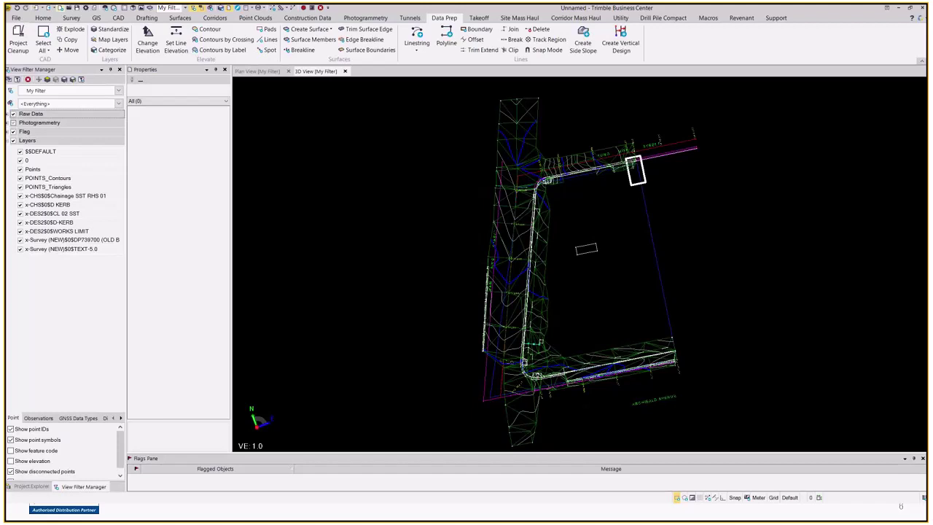
left_click(51, 82)
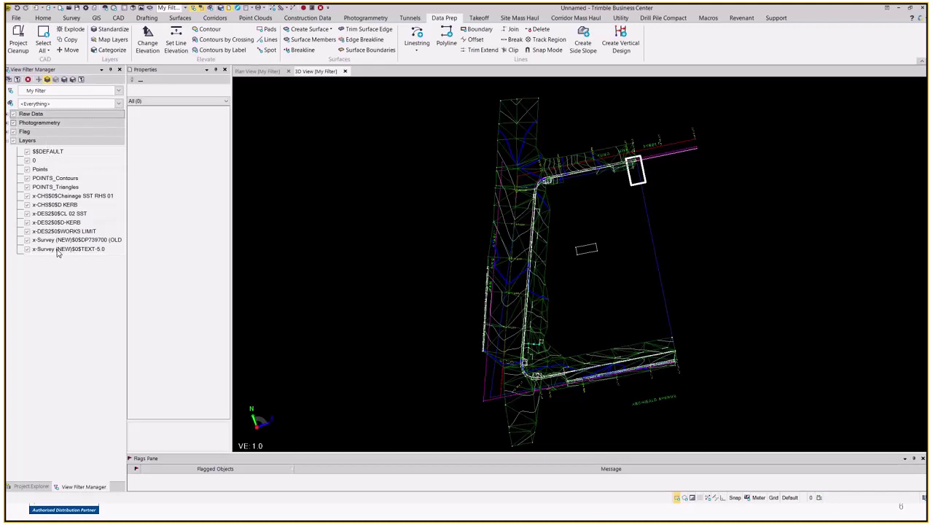
left_click(274, 74)
left_click(70, 250)
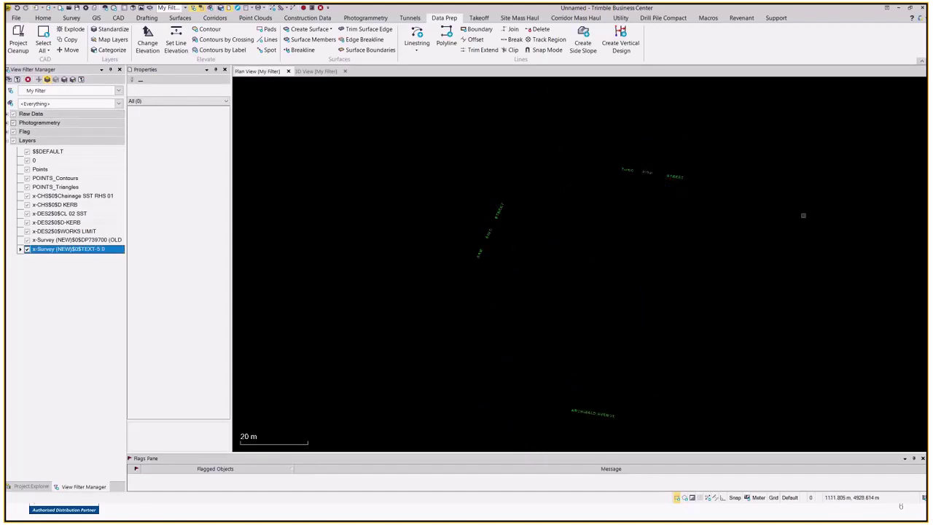
Step: Isolate the DP739700, WORKS LIMIT and D-KERB layers one after another to examine what each contains
key("Up")
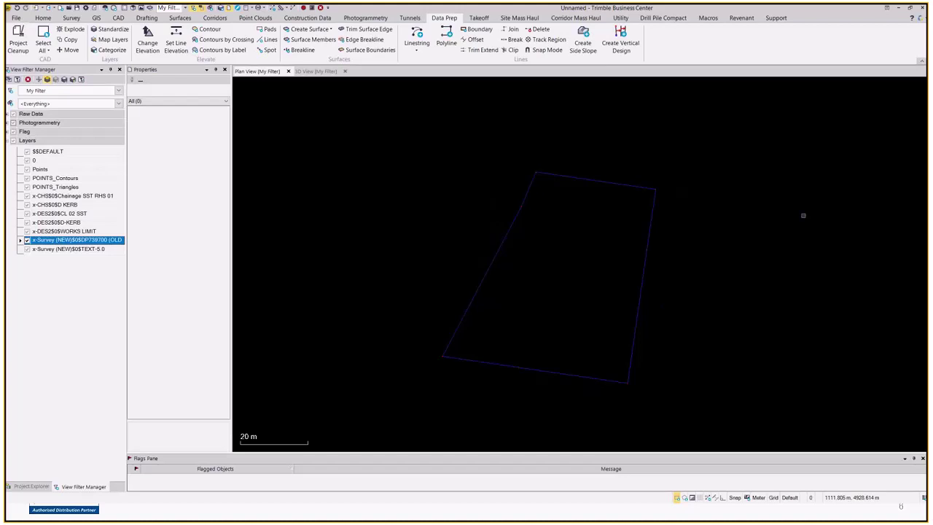
key("Up")
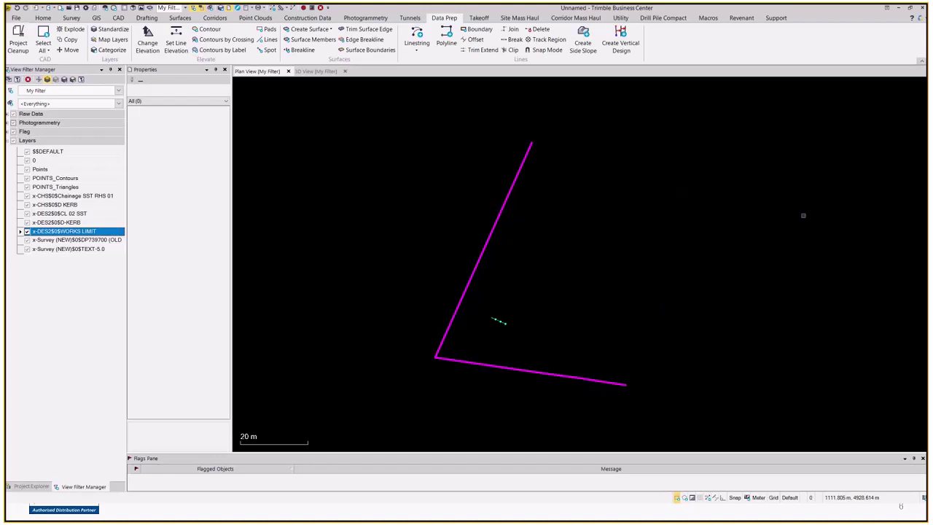
scroll(462, 319, "up", 5)
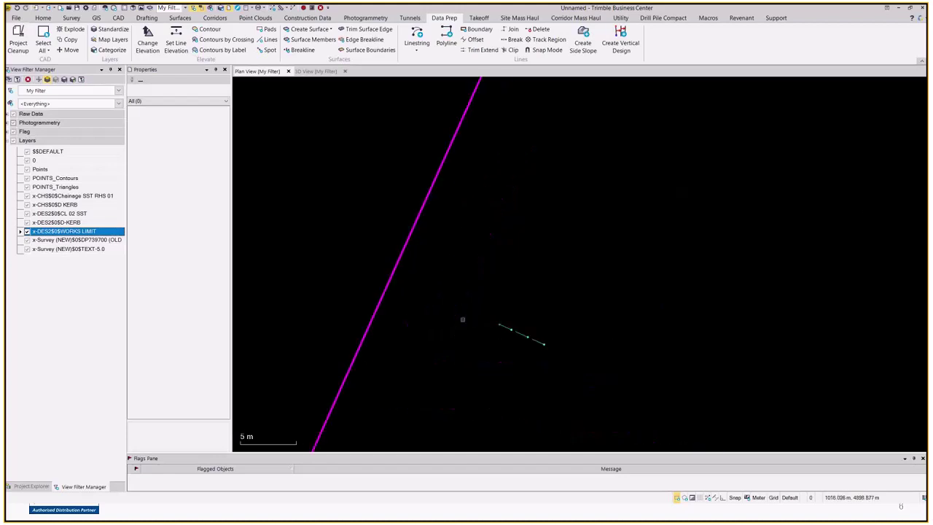
scroll(496, 329, "down", 5)
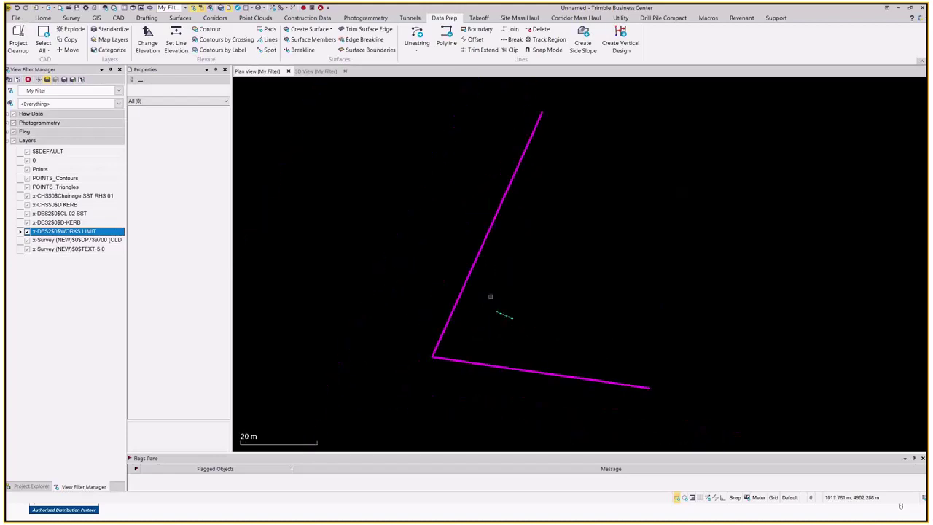
key("Up")
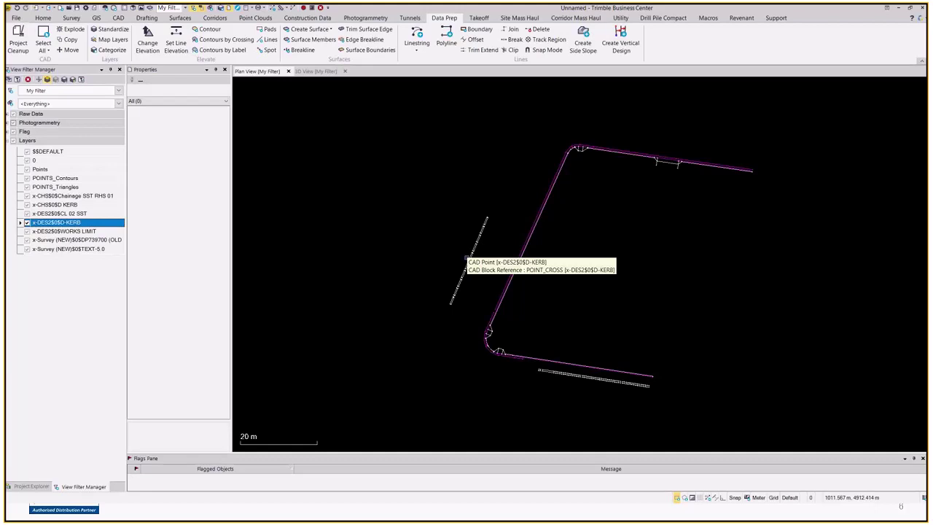
Step: Examine the D-KERB linework, and isolate each layer in turn from x-DES2$0$CL 02 SST up to Points to see what it contains
scroll(466, 260, "up", 3)
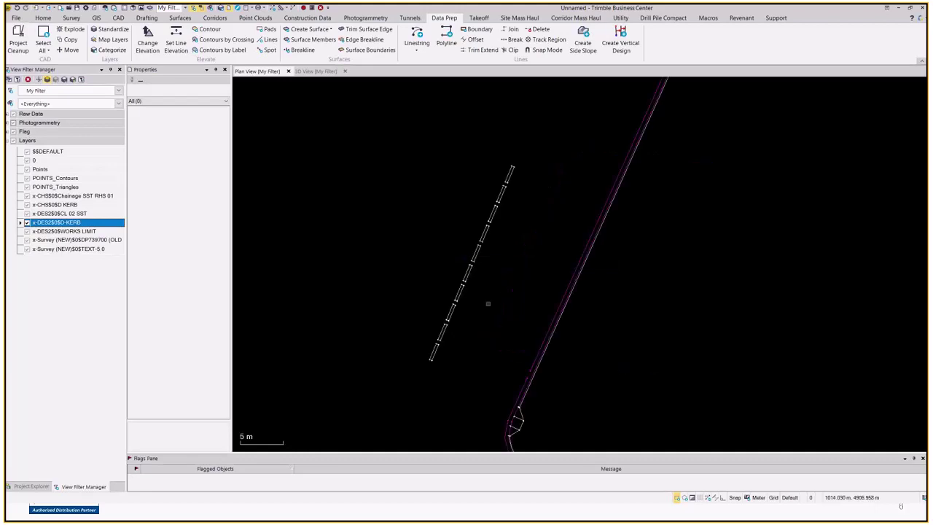
scroll(487, 304, "down", 2)
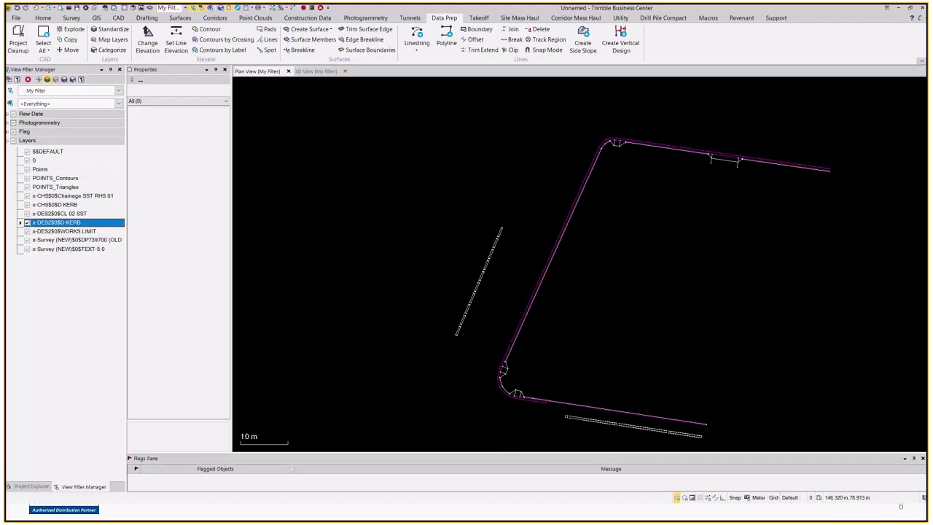
left_click(58, 213)
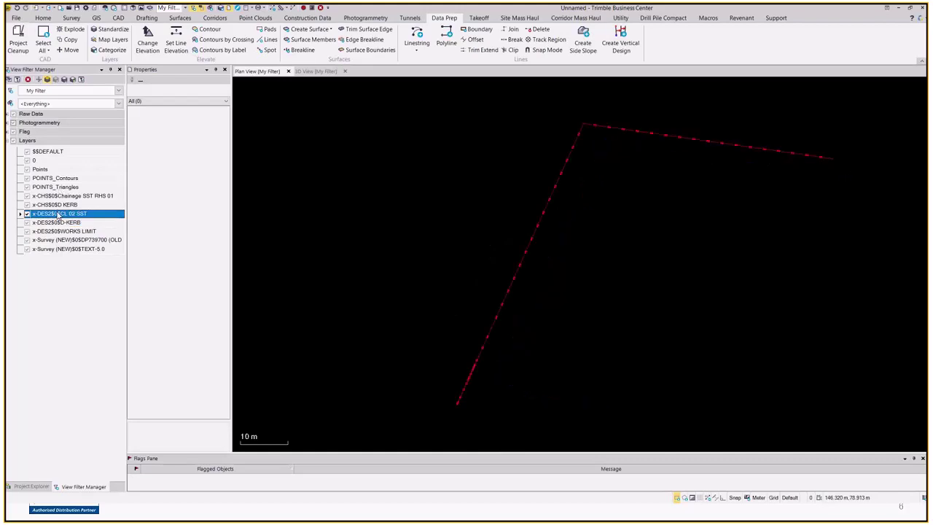
key("Up")
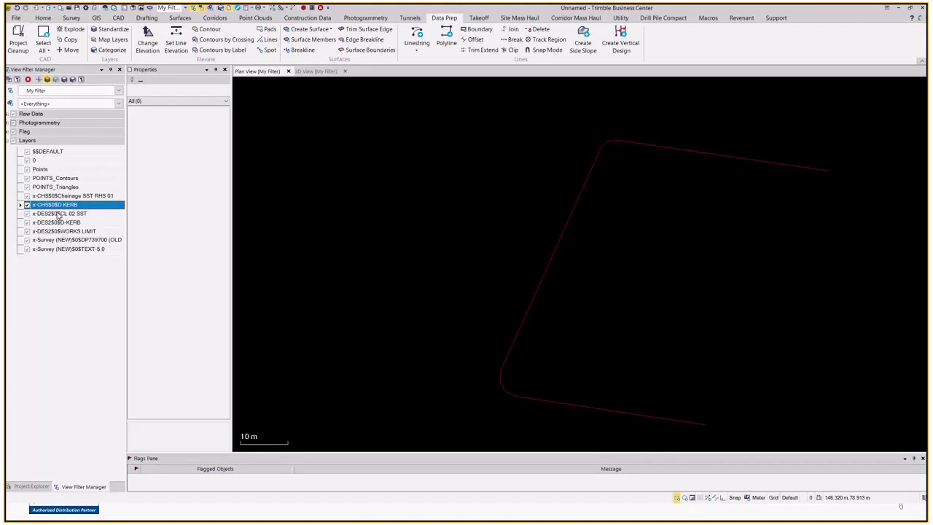
key("Up")
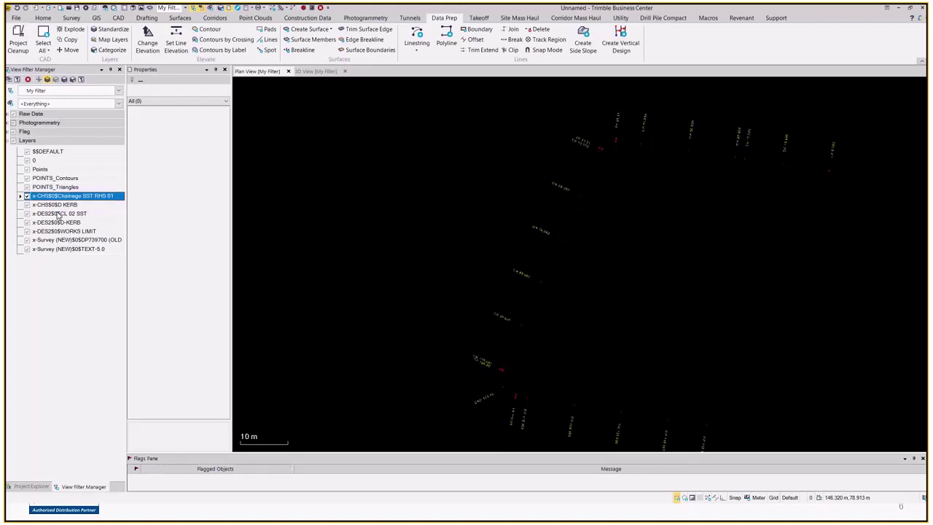
key("Up")
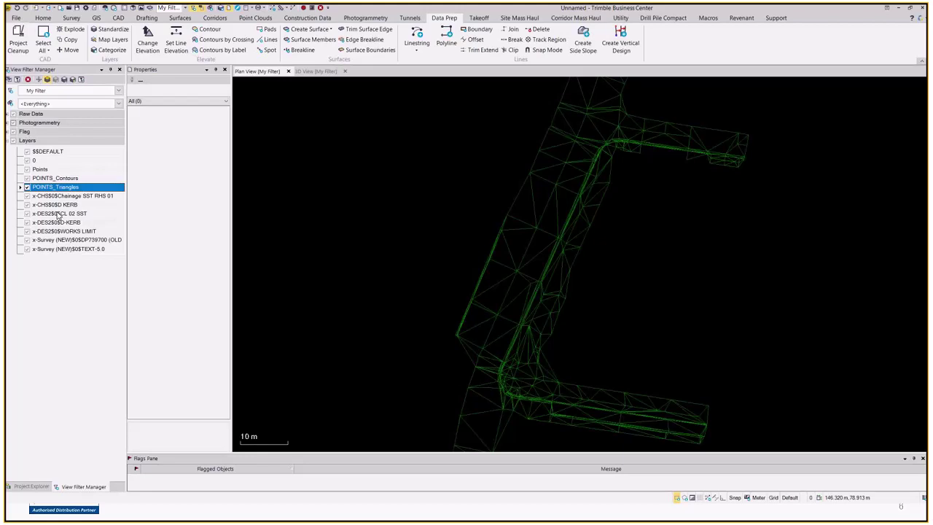
key("Up")
key("Up")
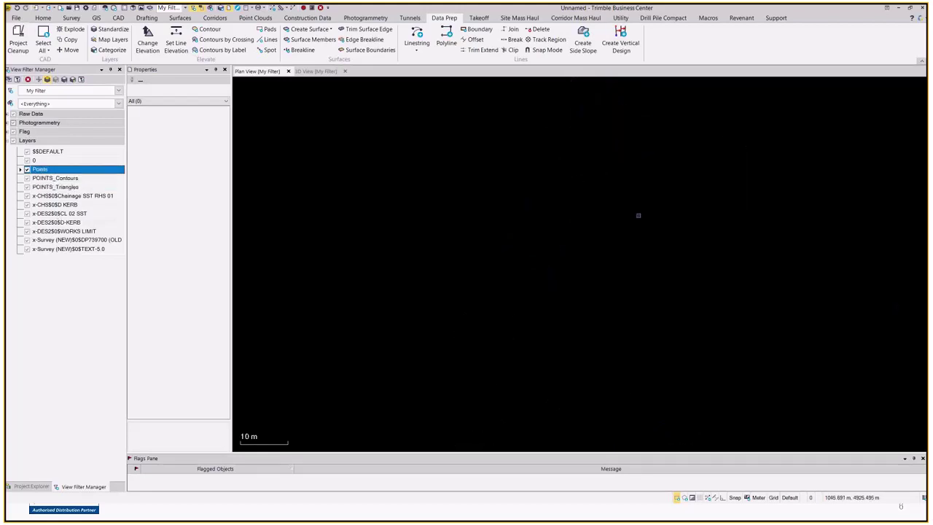
Step: Turn on automatic zooming to the isolated layer and try it on the POINTS_Contours, POINTS_Triangles, D KERB and CL 02 SST layers
left_click(39, 79)
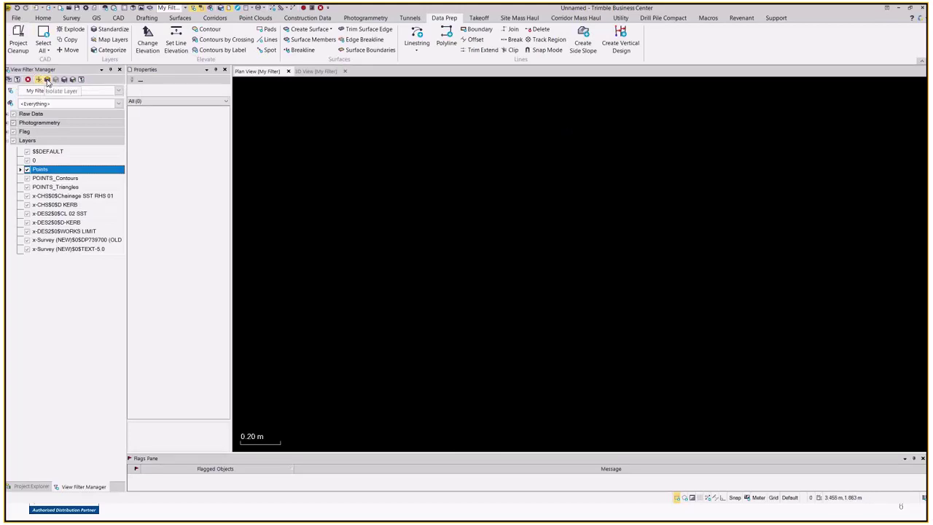
left_click(73, 178)
left_click(71, 187)
left_click(69, 204)
left_click(69, 212)
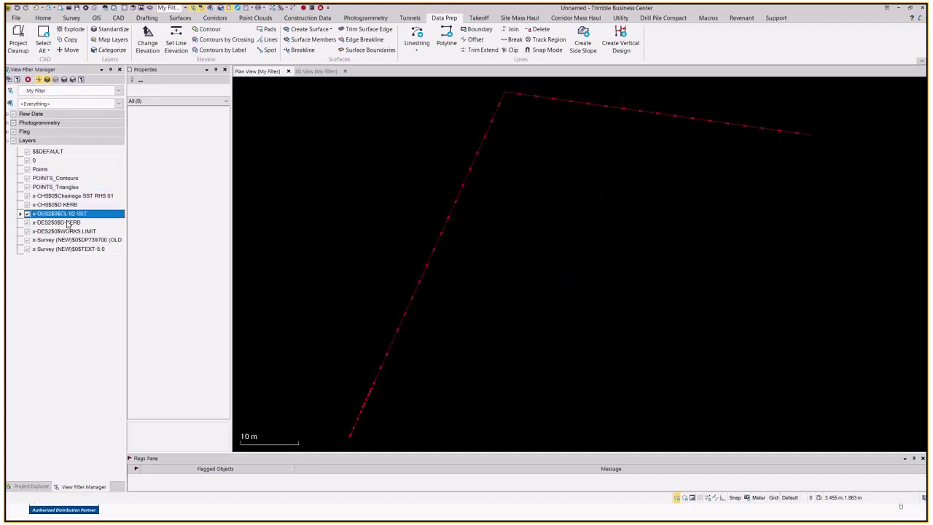
key("Down")
key("Up")
key("Up")
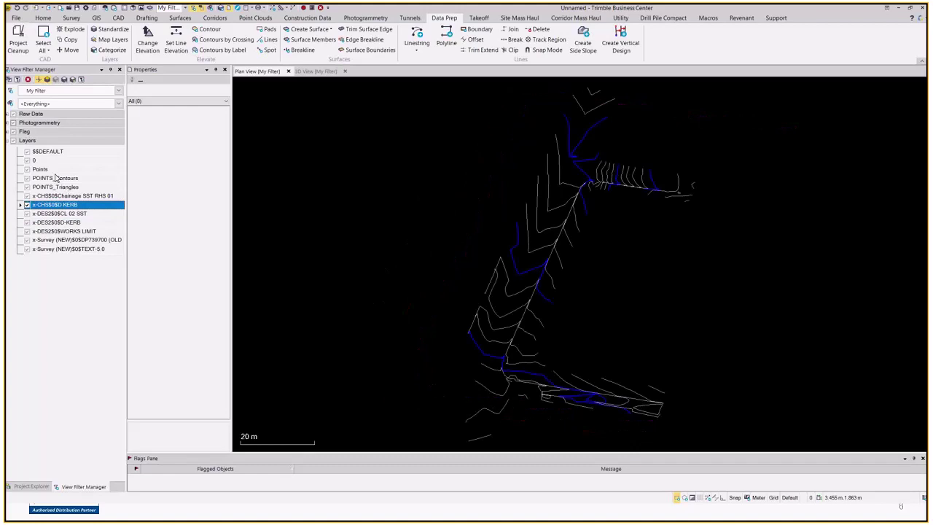
Step: Isolate the Points layer and layer 0 one after the other to check their contents
left_click(56, 177)
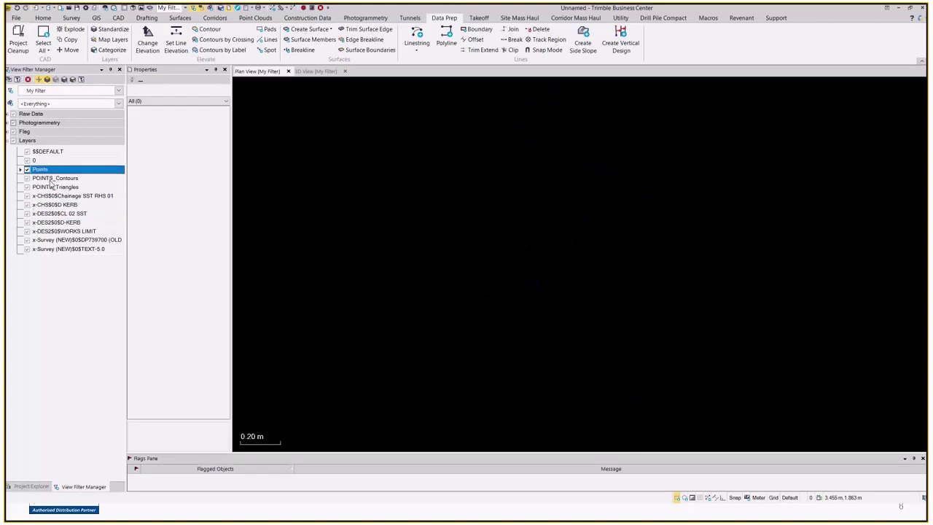
key("Up")
key("Up")
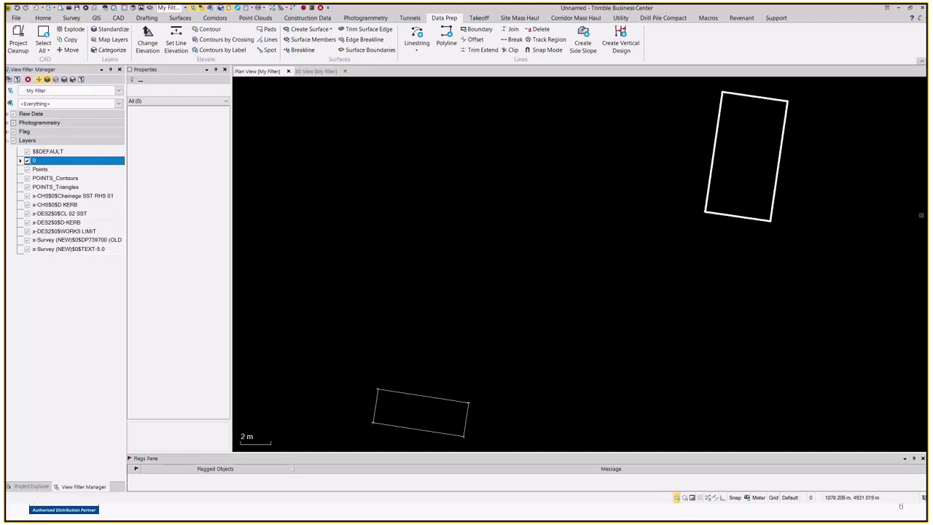
Step: Isolate the $$DEFAULT layer and examine its kerb lines, corner details and scattered points up close along the whole road
left_click(52, 152)
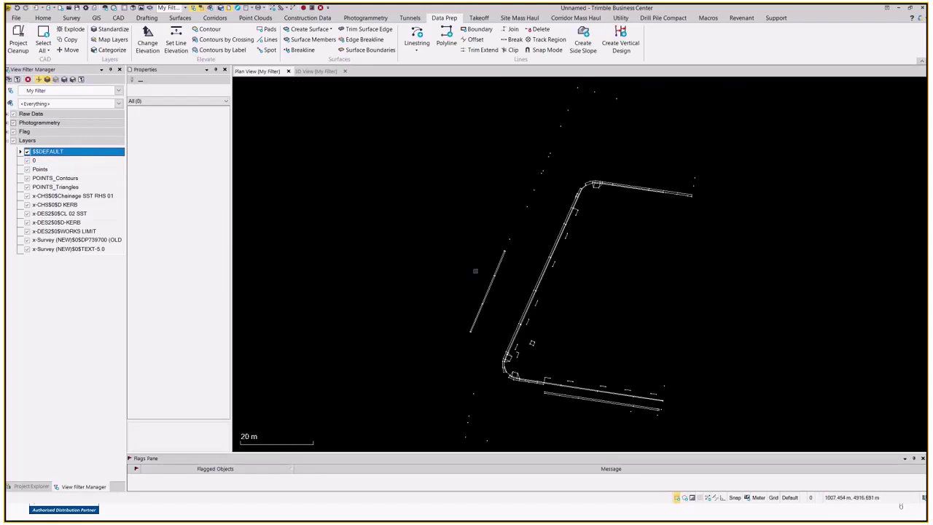
scroll(487, 239, "up", 1)
scroll(500, 244, "up", 2)
middle_click_drag(681, 271, 543, 378)
middle_click_drag(651, 222, 554, 344)
scroll(548, 306, "up", 2)
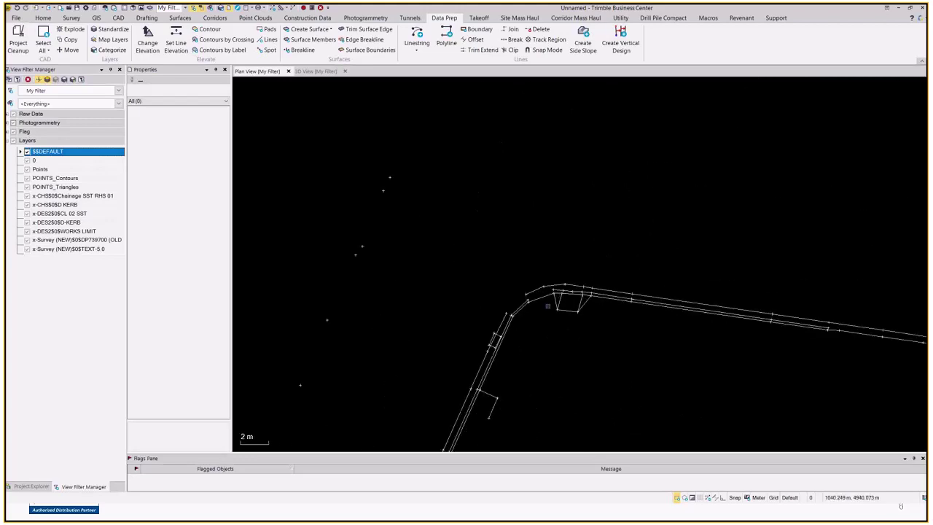
scroll(547, 284, "up", 2)
scroll(621, 290, "down", 3)
middle_click_drag(719, 313, 381, 221)
scroll(644, 251, "up", 2)
scroll(603, 258, "down", 3)
middle_click_drag(497, 248, 757, 212)
middle_click_drag(520, 379, 635, 94)
scroll(631, 101, "down", 4)
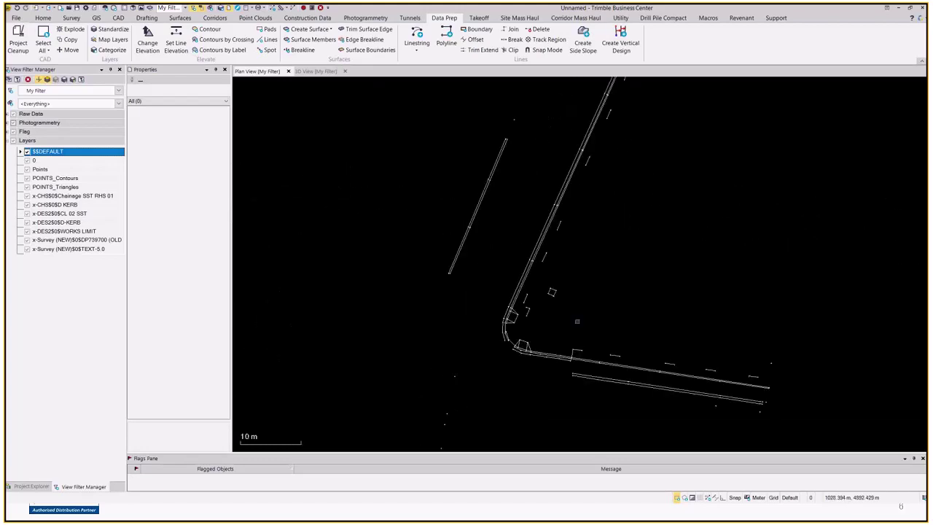
scroll(569, 357, "up", 3)
scroll(583, 342, "down", 3)
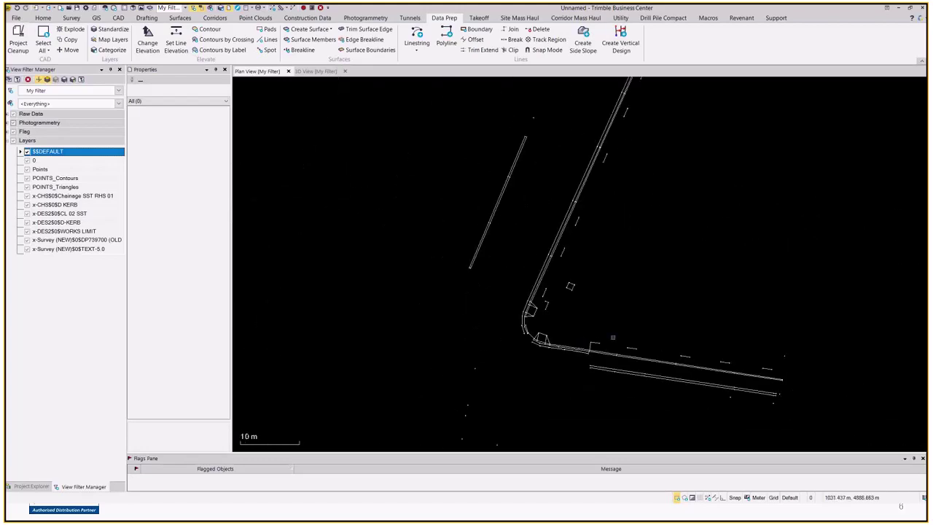
scroll(612, 337, "down", 1)
middle_click_drag(668, 165, 586, 208)
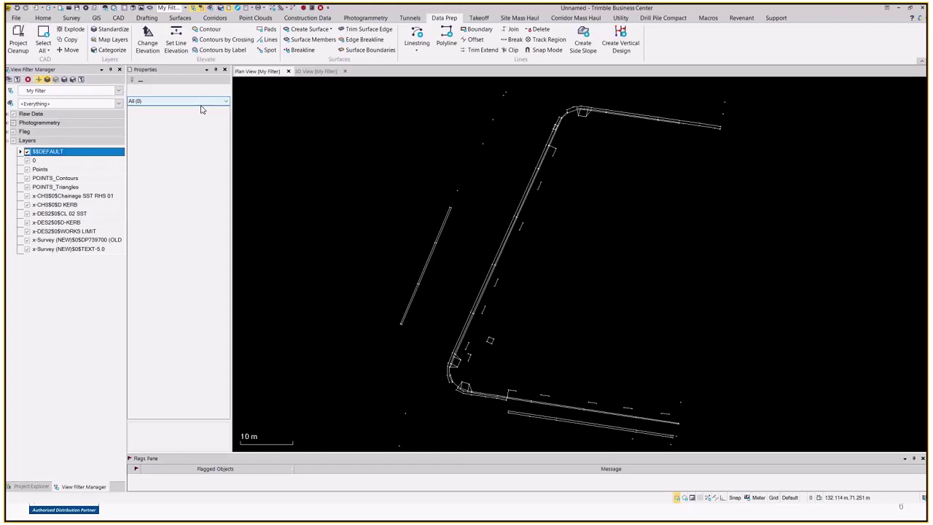
Step: Turn off automatic layer zooming and move all objects on layer 0 to a new layer named Design - Trash
left_click(46, 81)
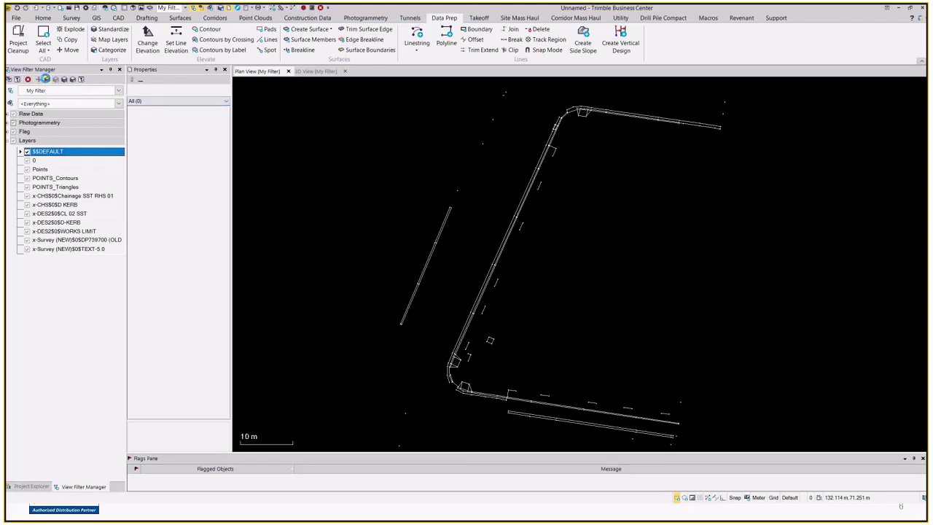
left_click(43, 162)
left_click(56, 80)
left_click_drag(694, 183, 725, 248)
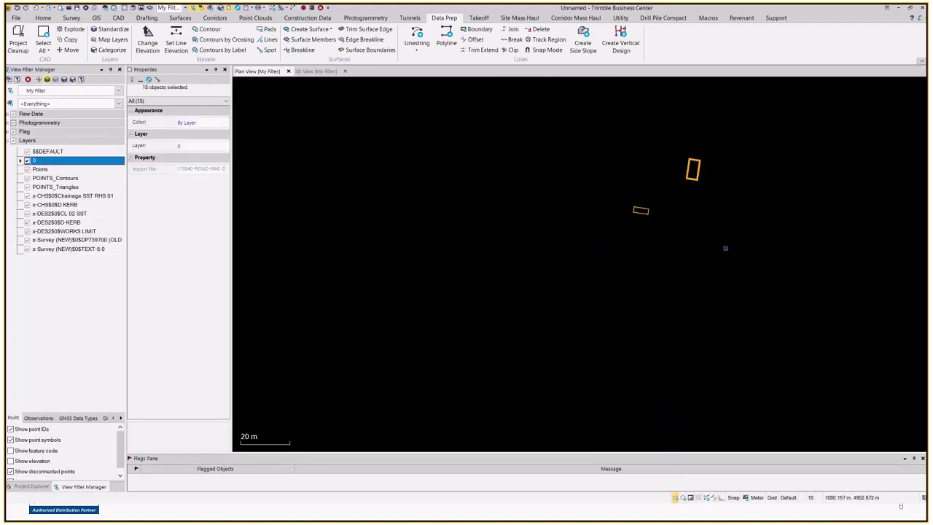
left_click(224, 146)
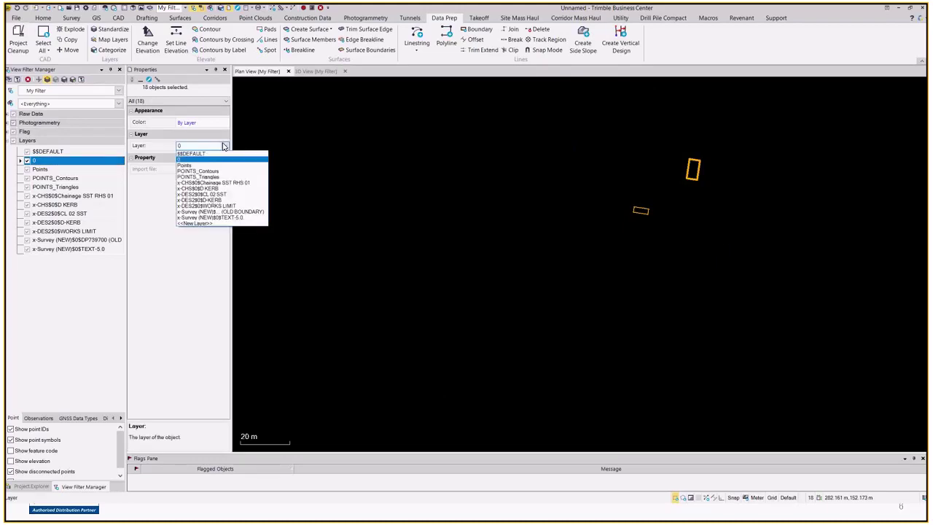
left_click(209, 223)
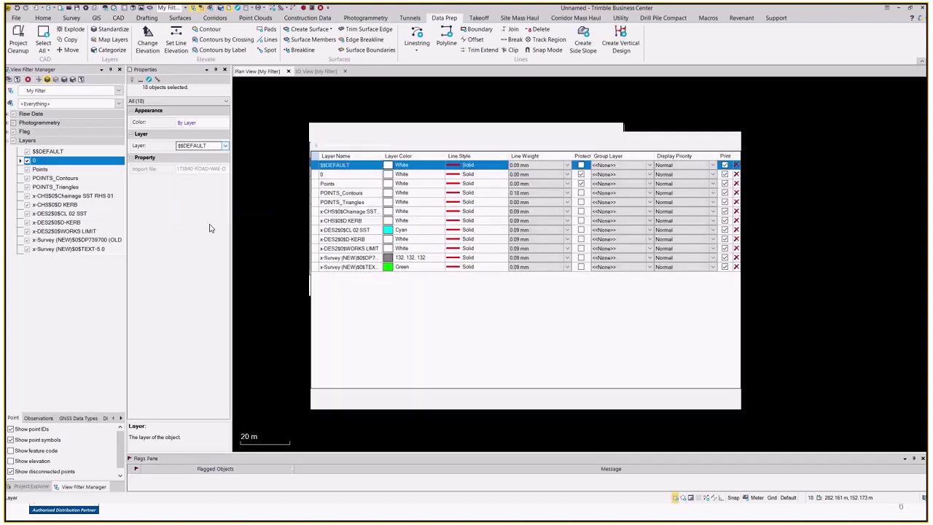
type("Desig")
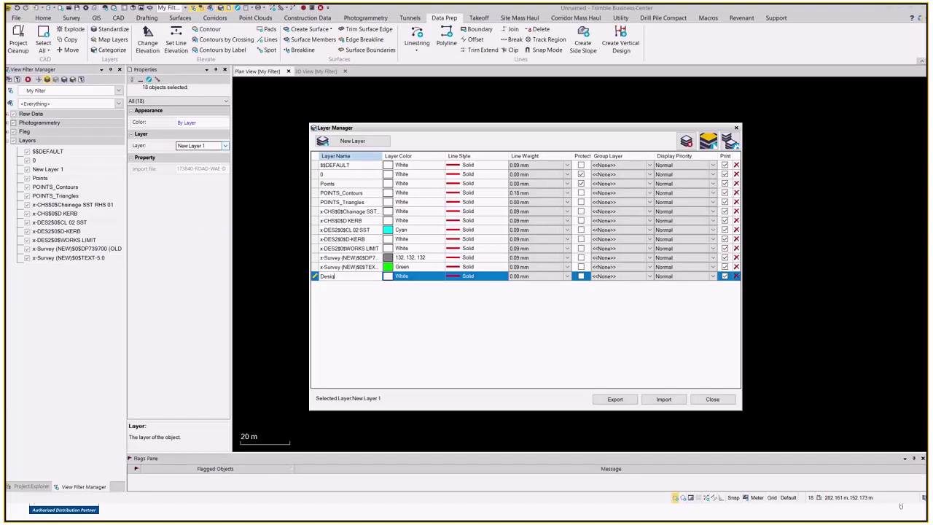
type("n -")
type("Trash")
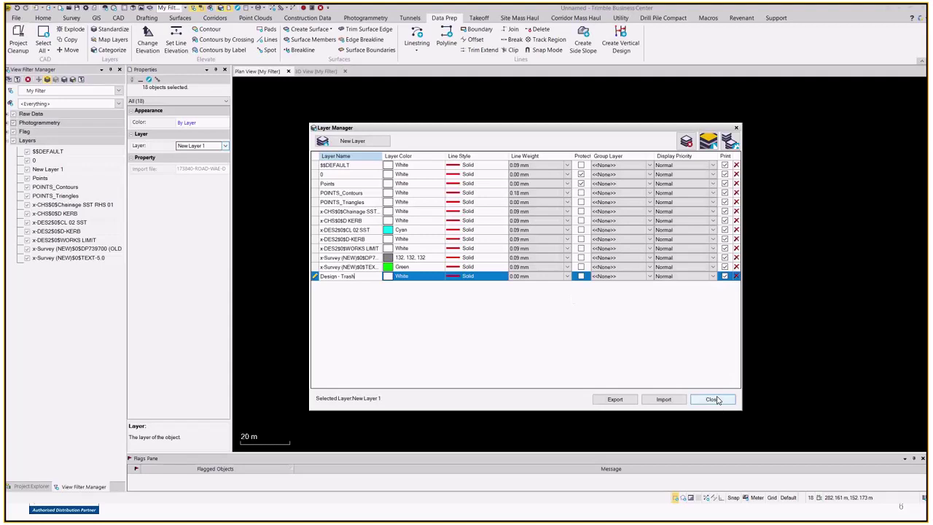
left_click(711, 399)
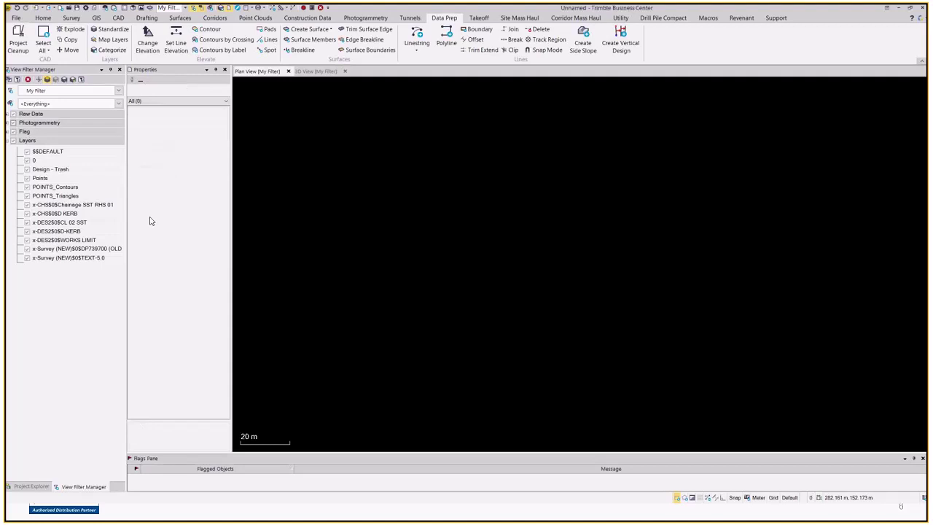
Step: Isolate the Design - Trash, 0 and Points layers alternately to check where the moved objects are
left_click(38, 169)
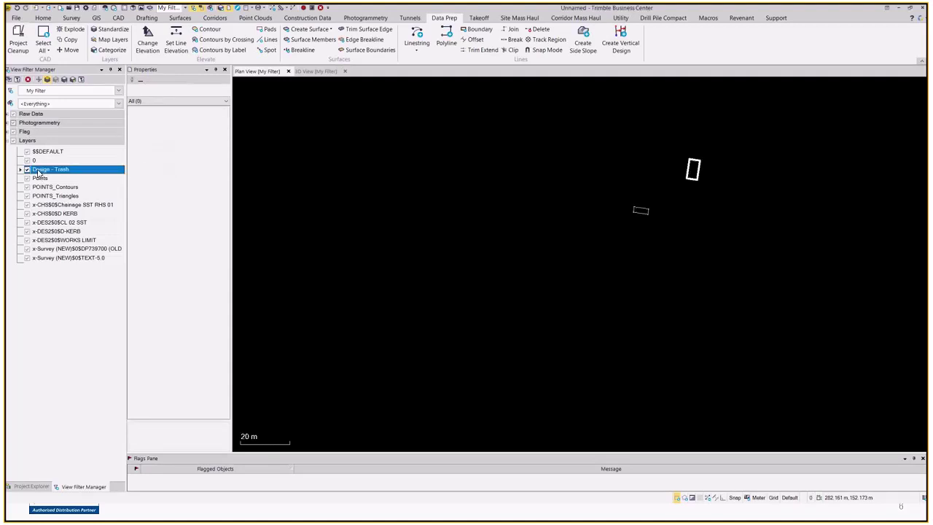
left_click(39, 161)
left_click(40, 169)
left_click(40, 161)
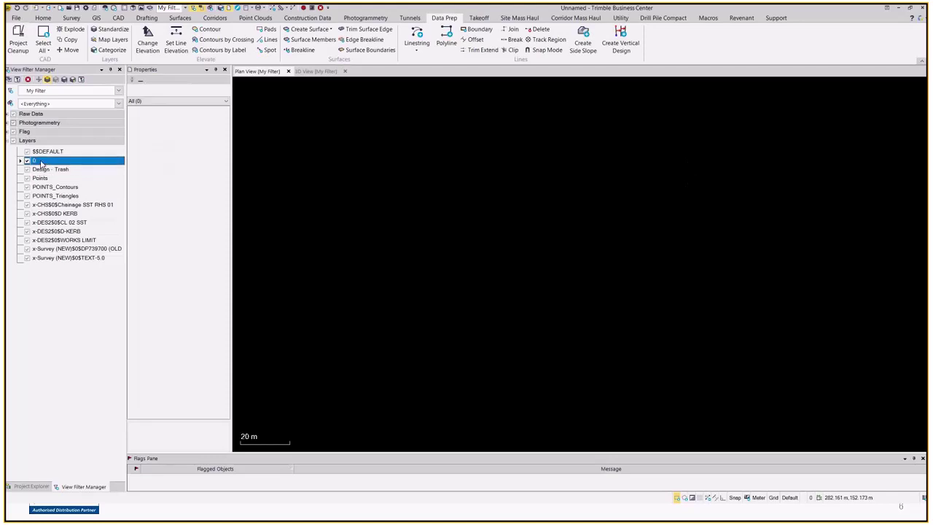
left_click(43, 178)
left_click(39, 160)
left_click(33, 179)
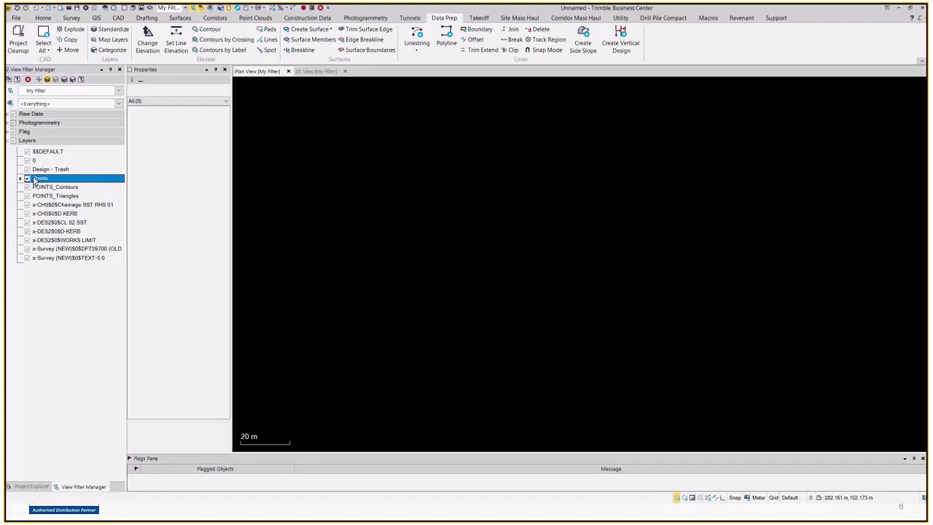
left_click(48, 161)
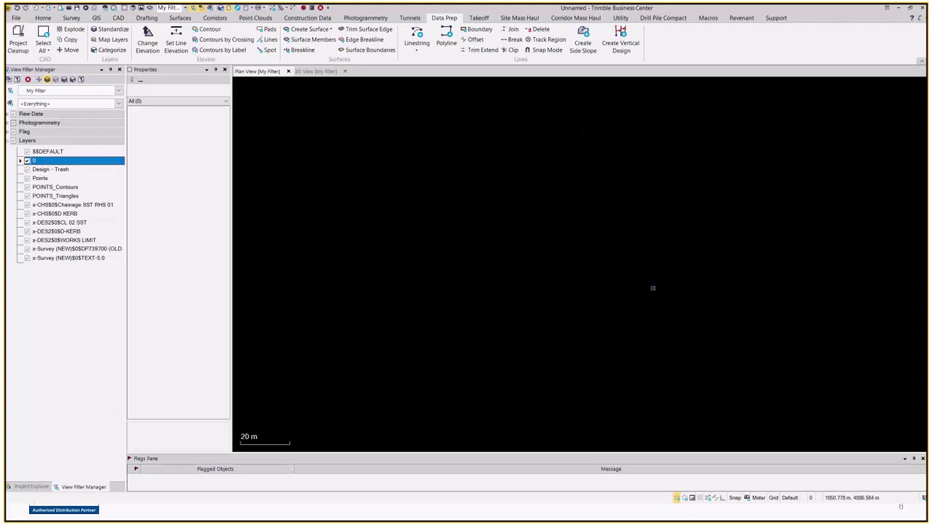
Step: Isolate the $$DEFAULT layer in the plan view with its entire linework in sight
left_click(47, 152)
scroll(583, 318, "down", 2)
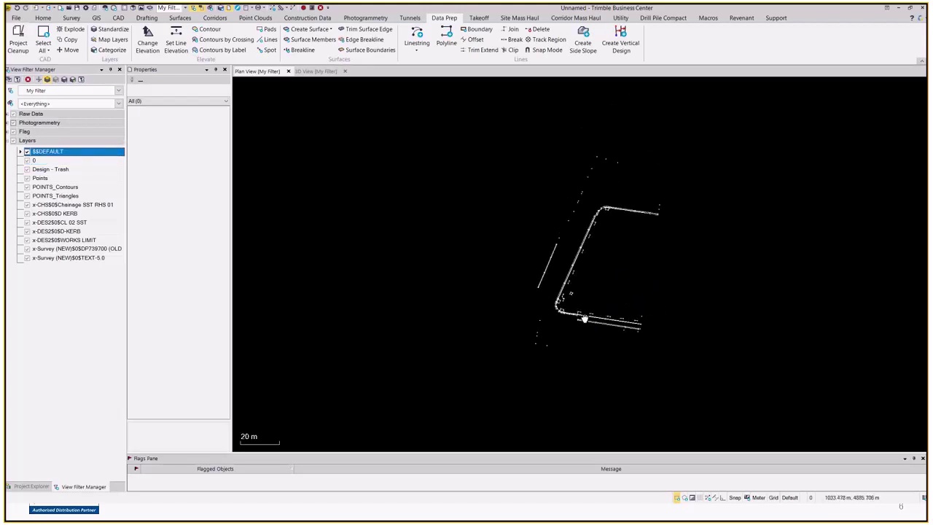
middle_click_drag(584, 318, 568, 324)
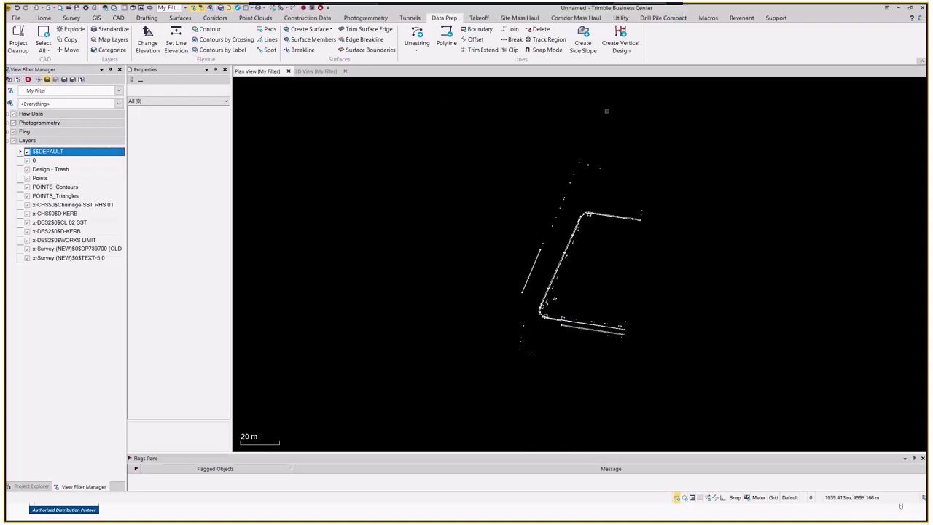
Step: Use Relayer Objects to move the scattered points beyond the road's northern end from $$DEFAULT to a new layer named Survey - Unknown
left_click(313, 10)
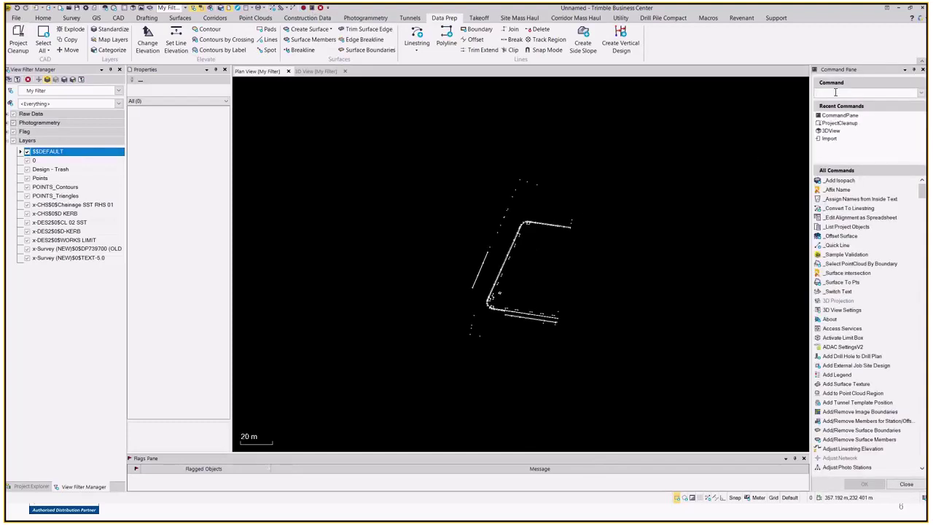
type("relayer")
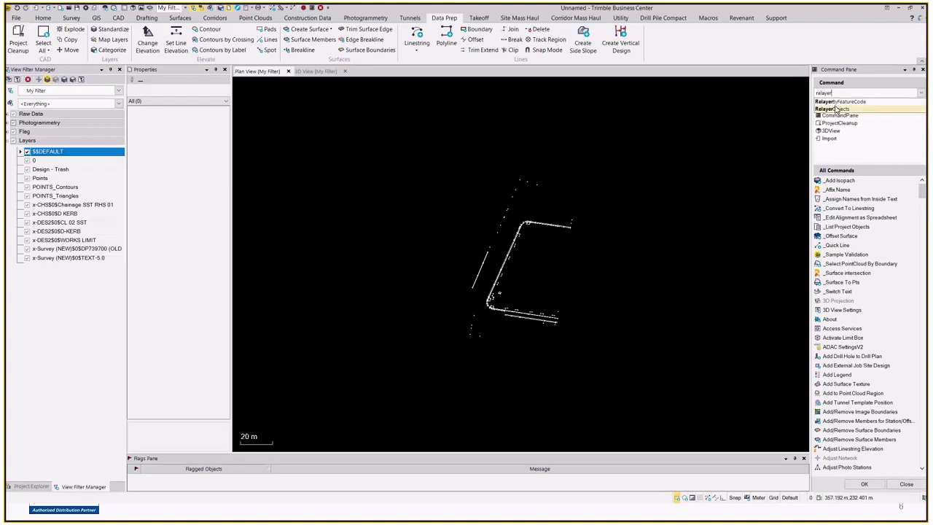
left_click(835, 109)
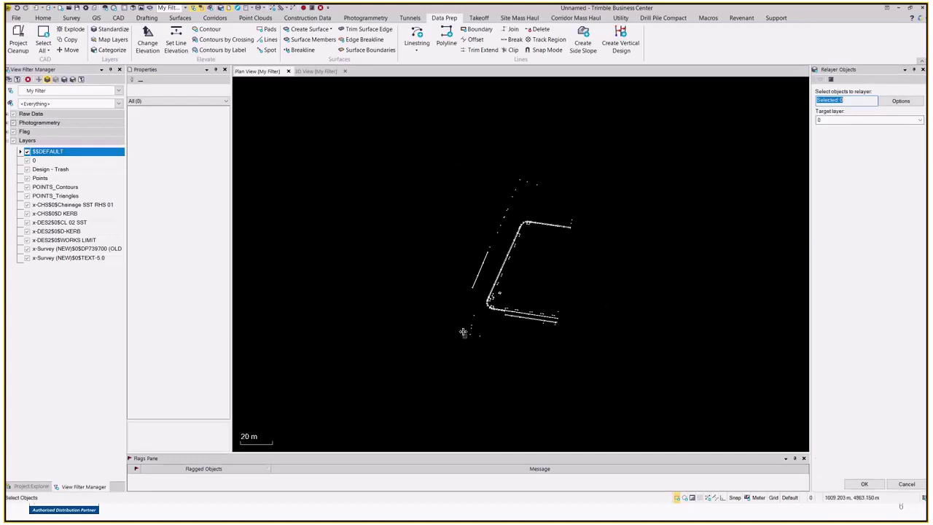
left_click(837, 124)
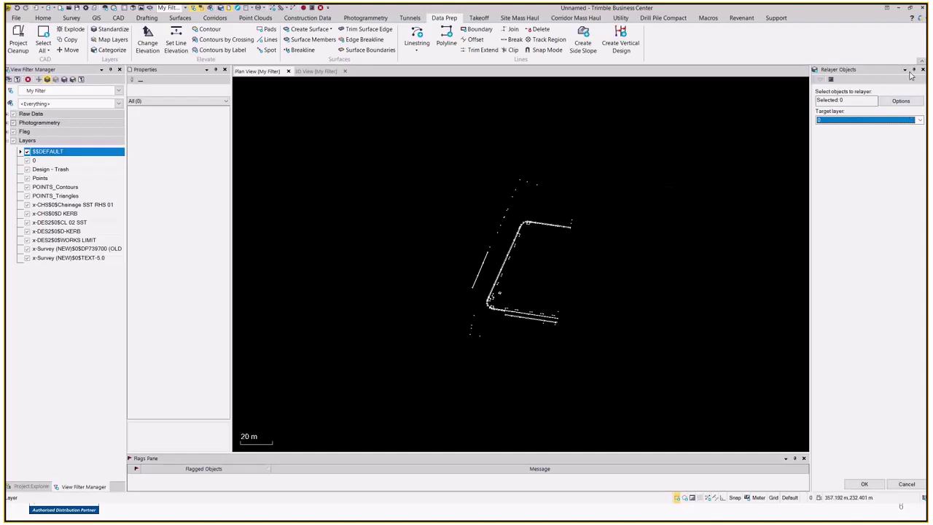
scroll(494, 161, "up", 2)
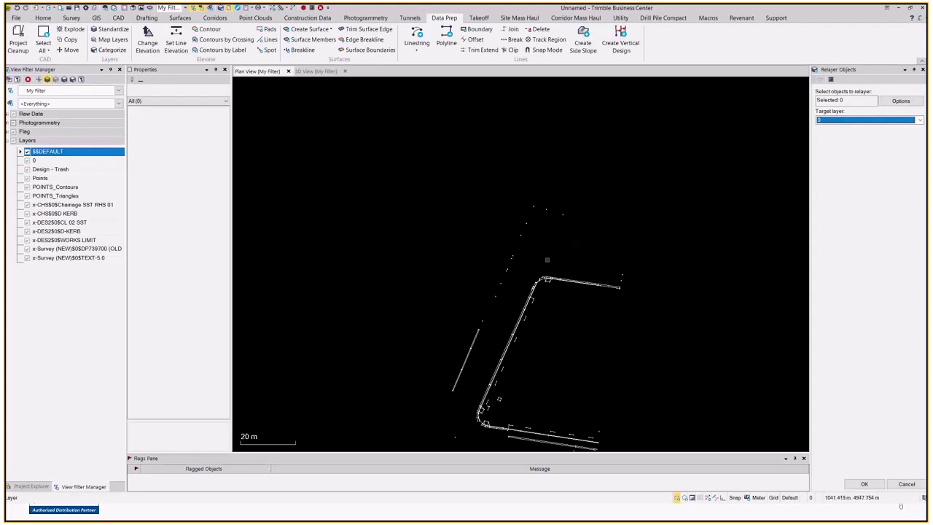
left_click_drag(485, 176, 587, 249)
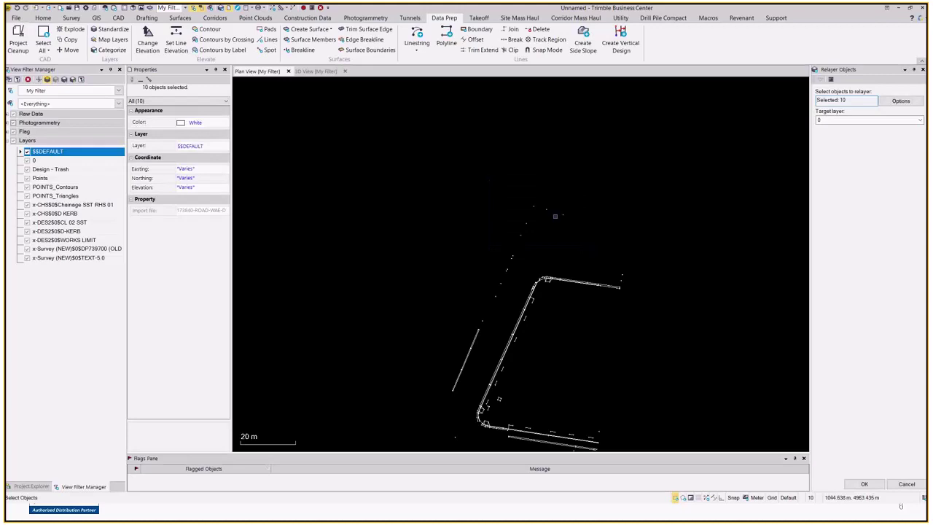
left_click(917, 121)
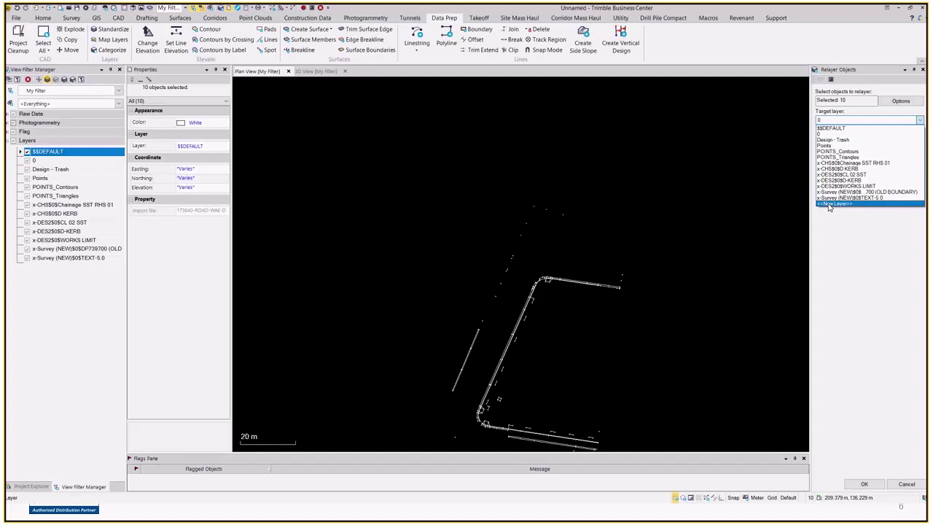
left_click(829, 204)
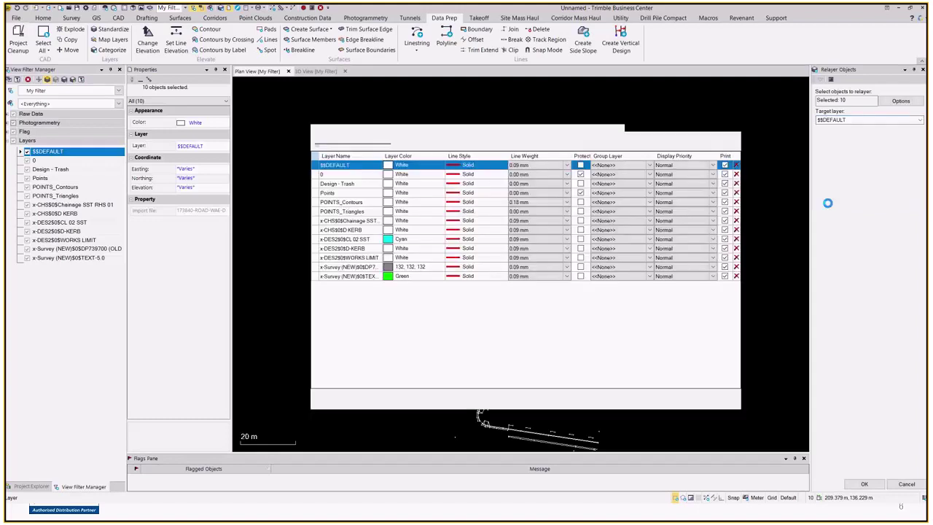
type("Survey -")
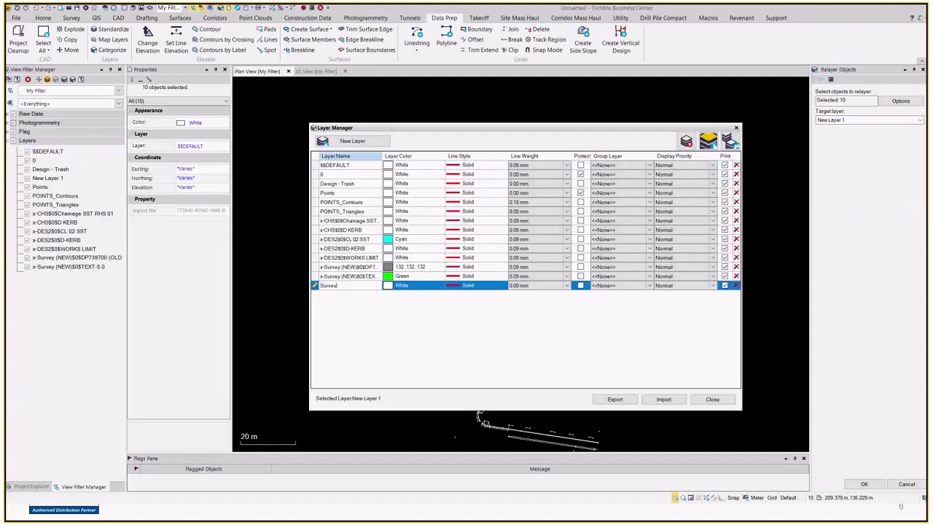
type(" Unknown")
left_click(711, 399)
left_click(831, 121)
left_click(863, 484)
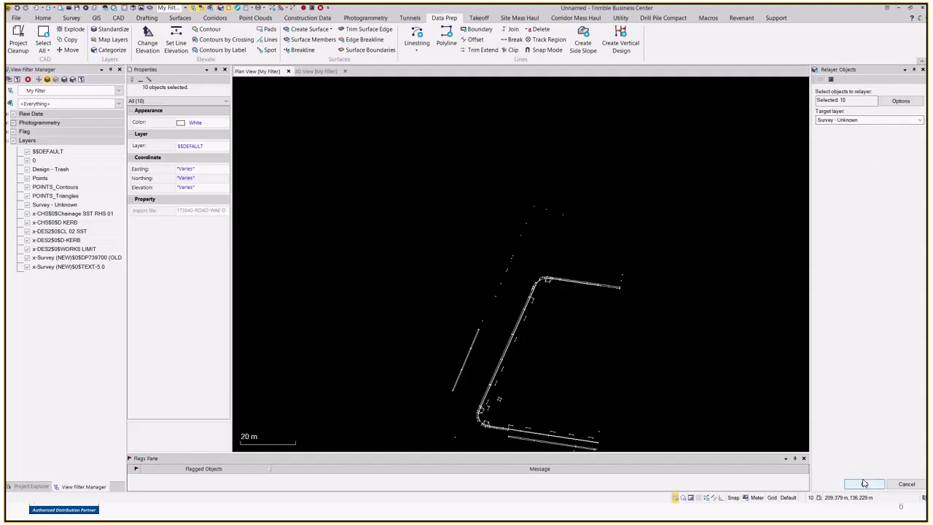
key("Escape")
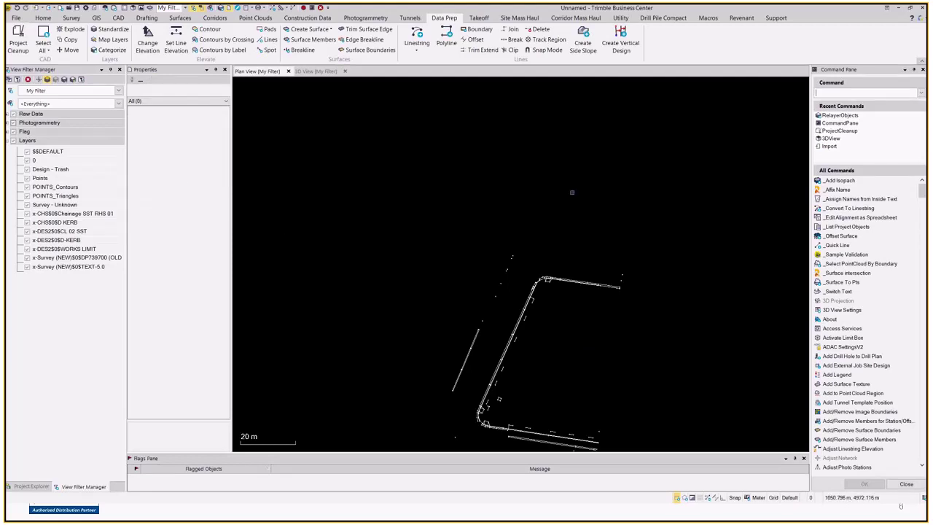
Step: Isolate the Survey - Unknown layer to check the moved points, return to $$DEFAULT alone and close the command pane
left_click(56, 207)
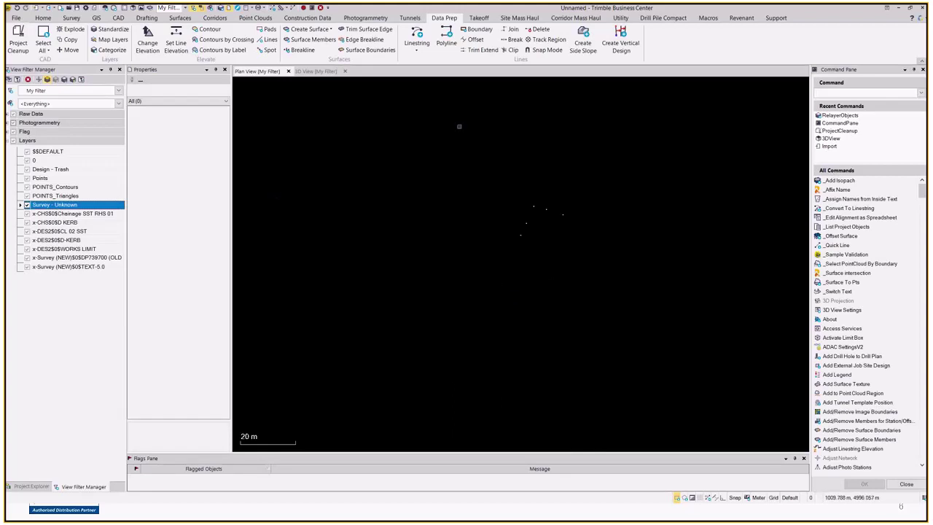
left_click(61, 152)
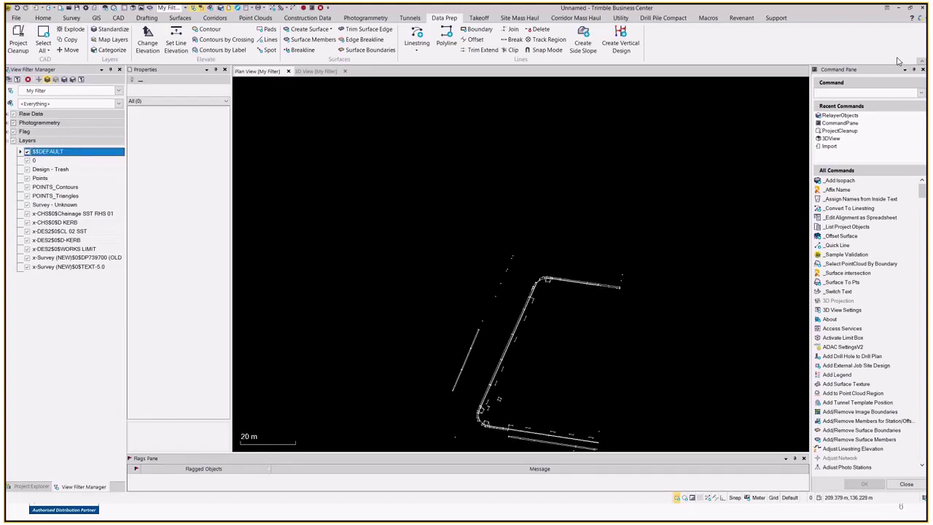
left_click(921, 69)
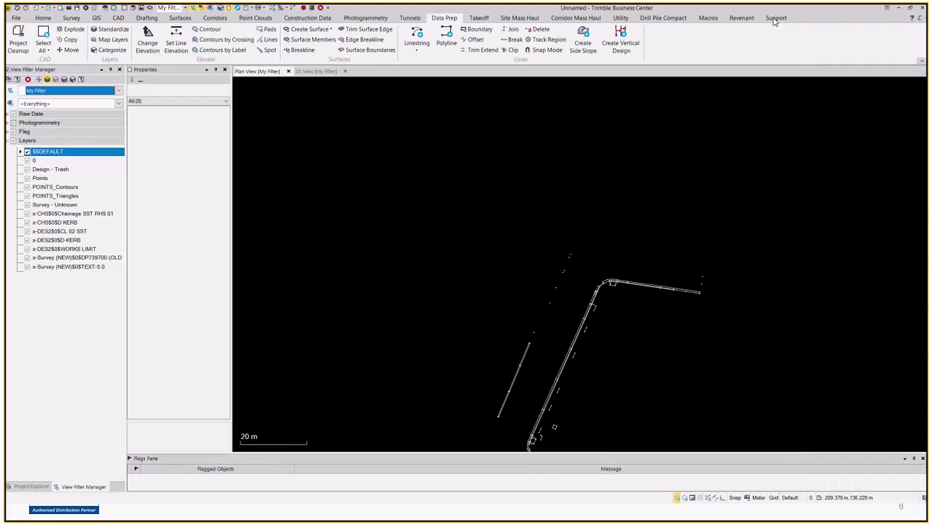
Step: Look up the keyboard shortcut assigned to the Relayer Objects command in the command shortcut definitions without changing it
left_click(775, 17)
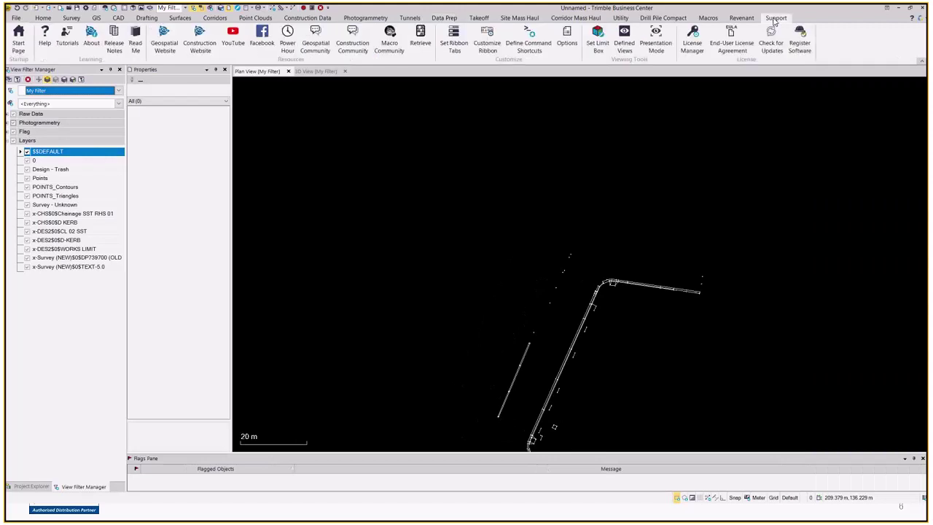
left_click(526, 42)
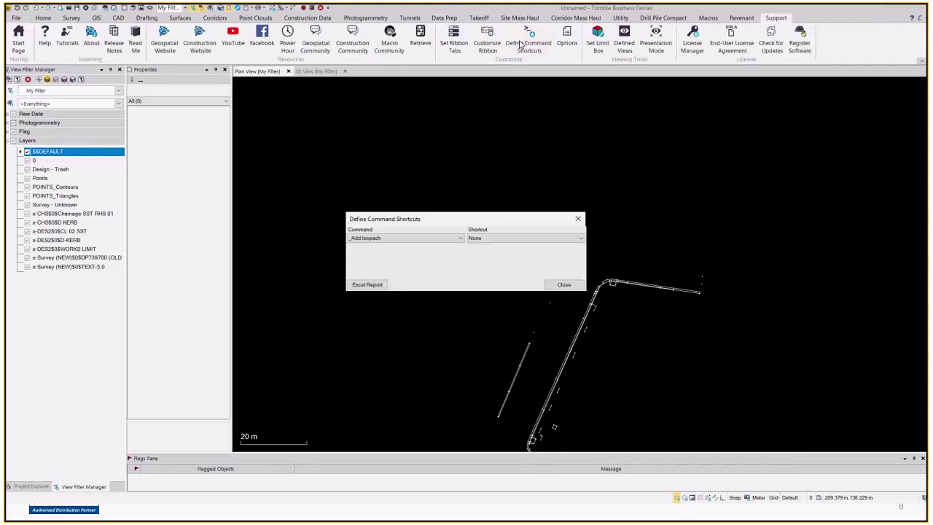
left_click(426, 237)
scroll(404, 342, "down", 3)
key("e")
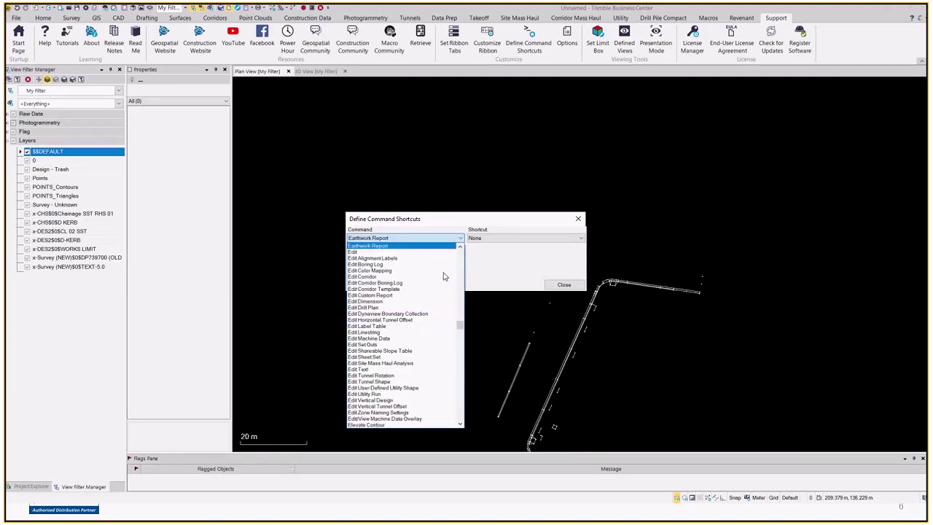
key("r")
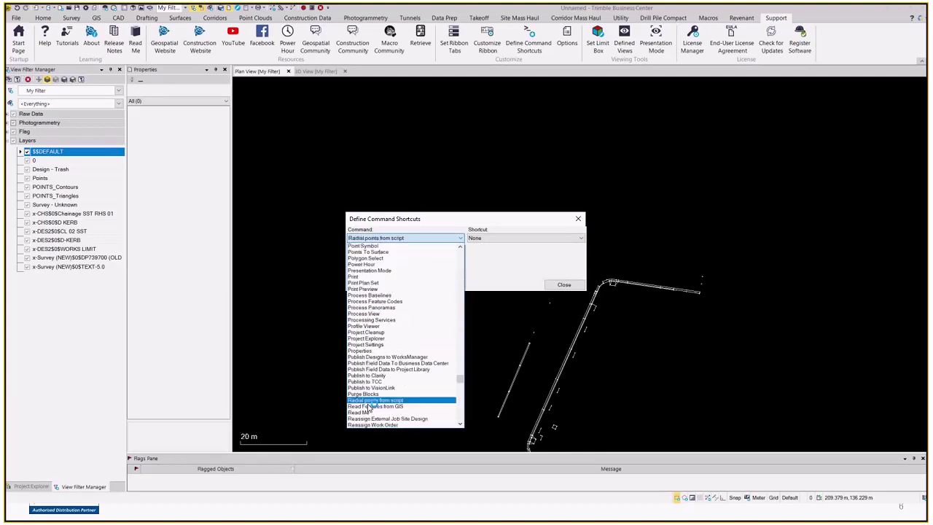
scroll(386, 364, "down", 9)
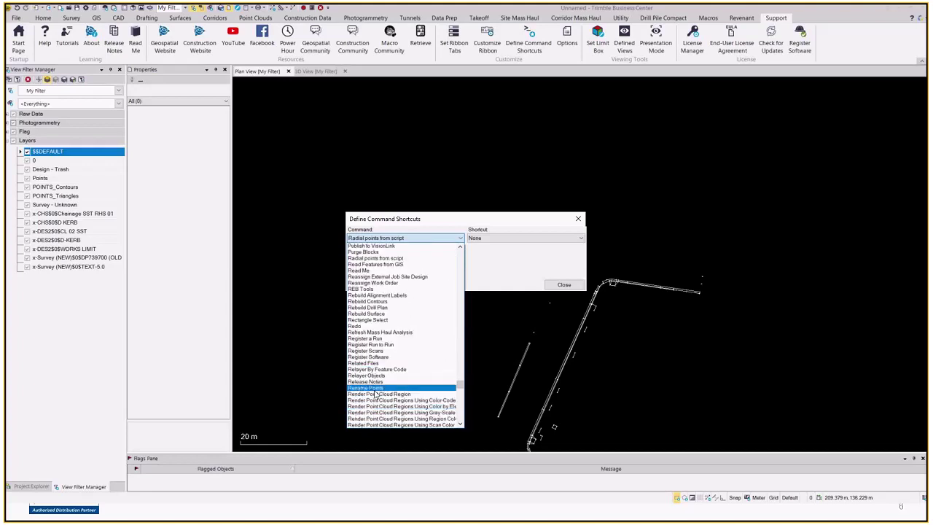
left_click(368, 376)
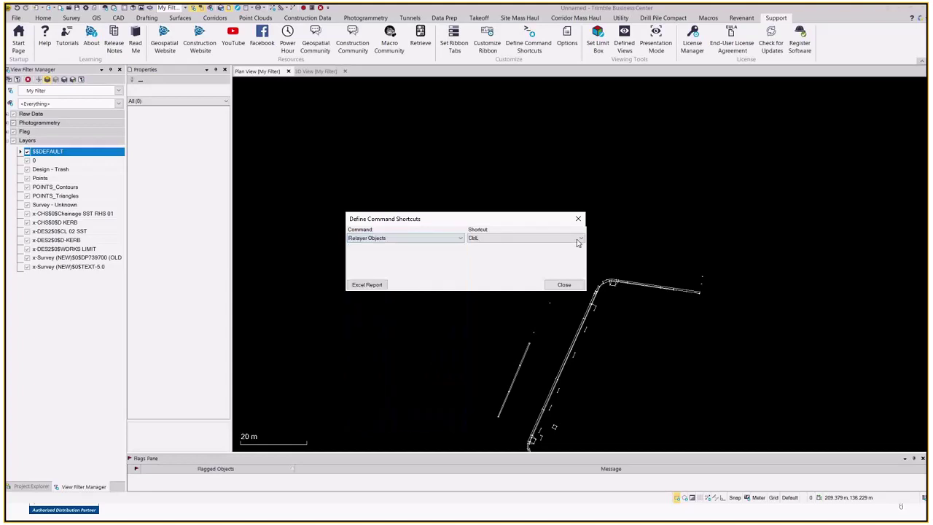
left_click(506, 239)
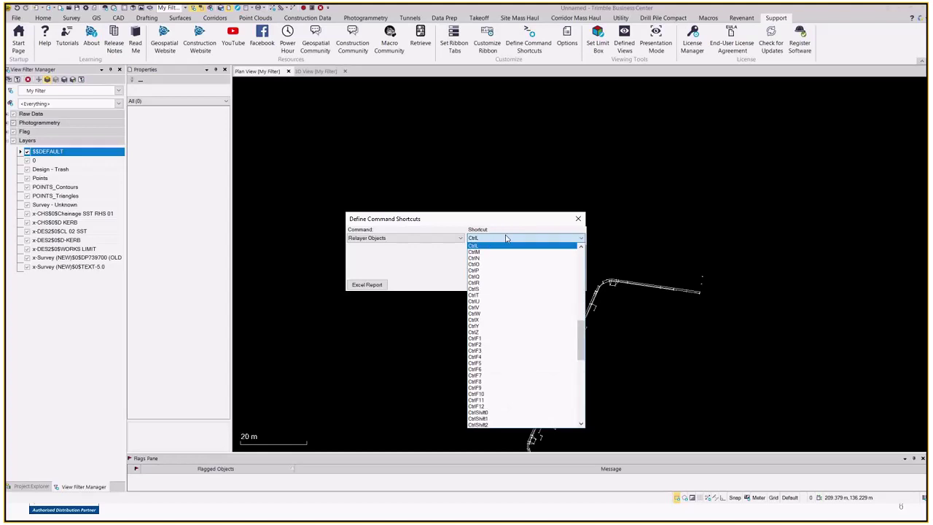
left_click(578, 221)
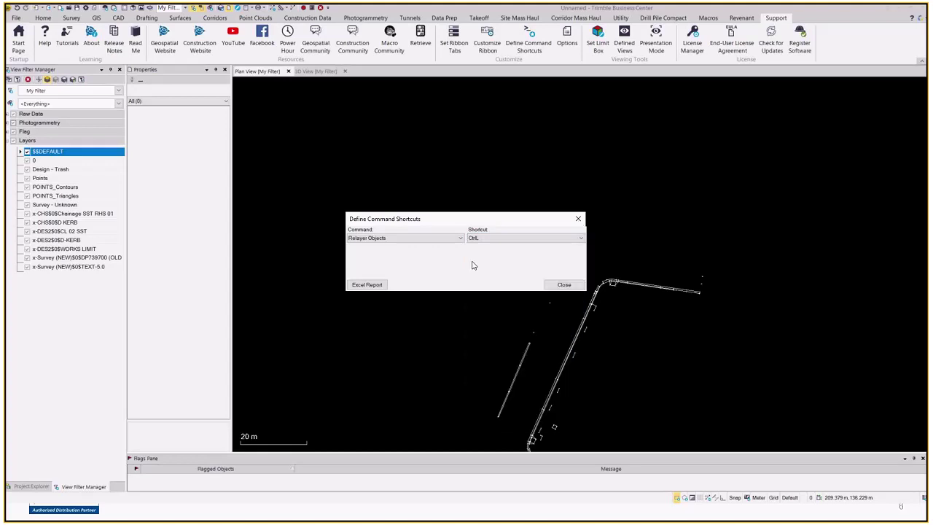
left_click(406, 239)
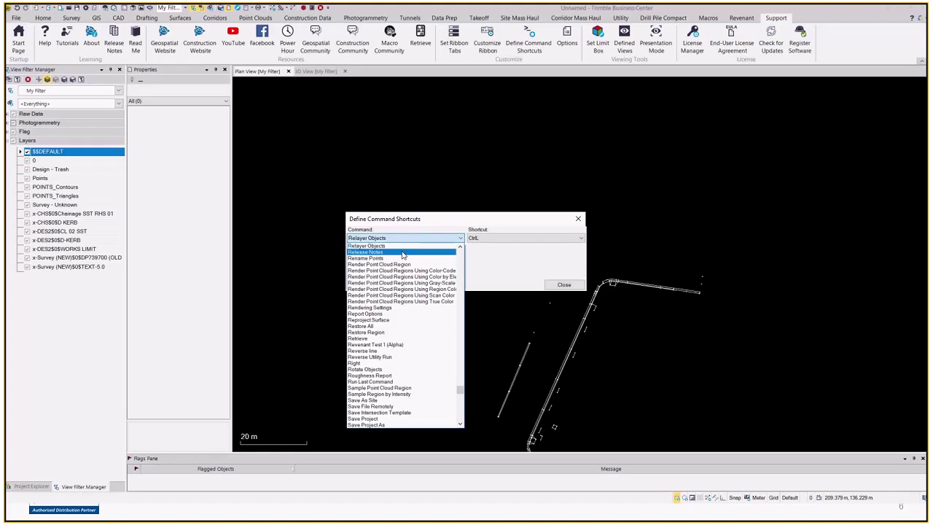
left_click(466, 224)
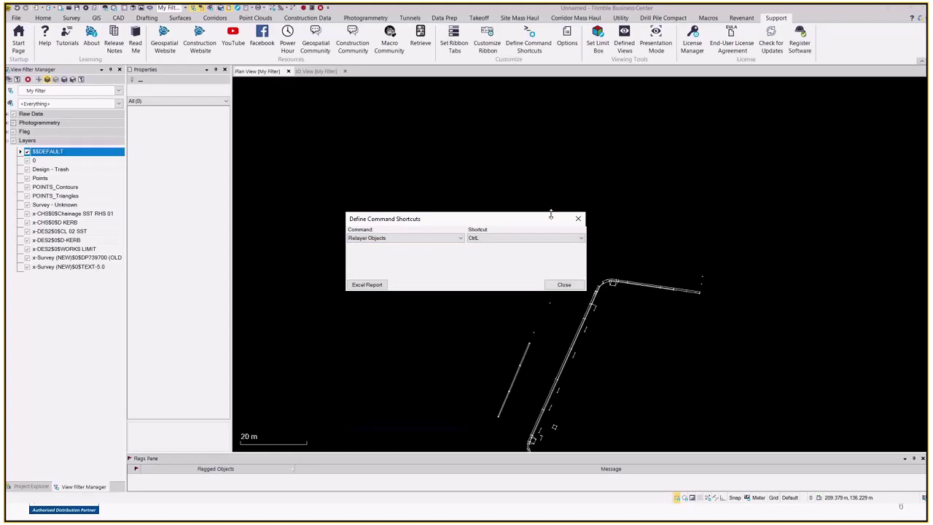
left_click(565, 286)
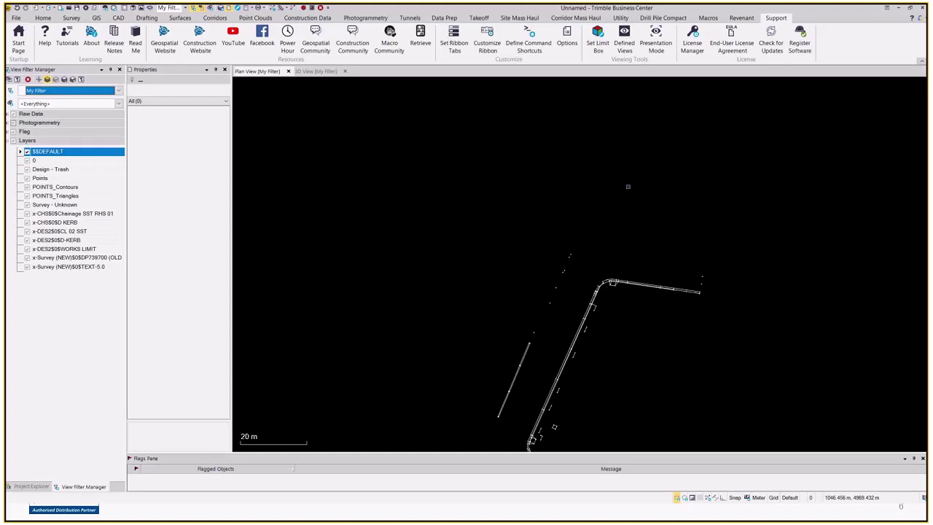
type("rl")
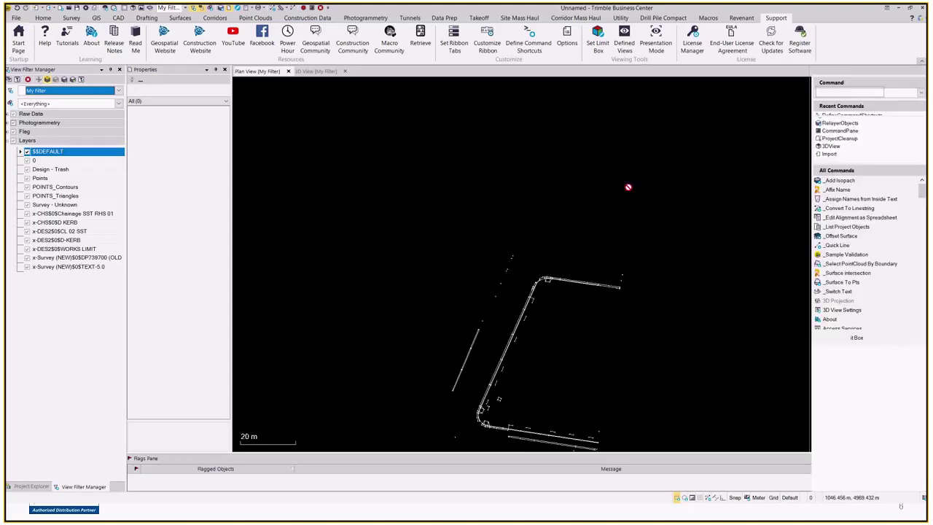
key("Return")
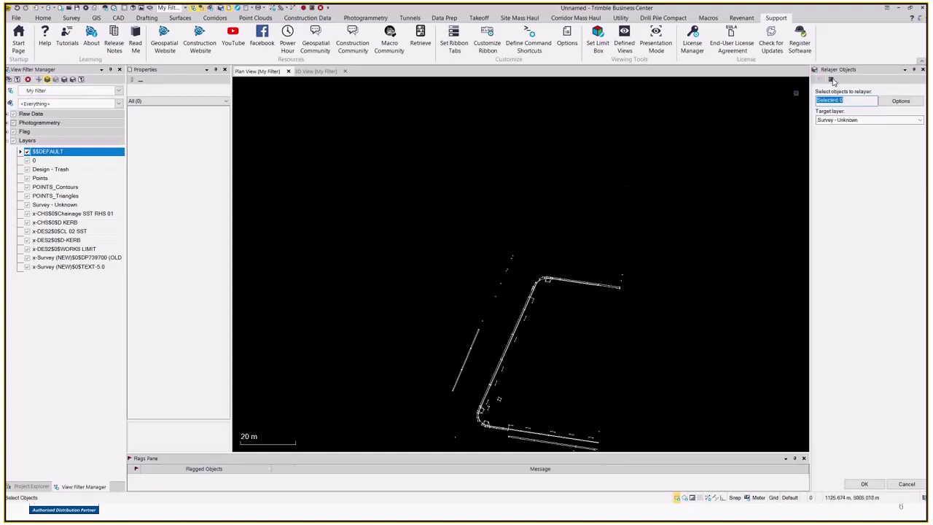
left_click(922, 69)
Step: Move the linework and points of the road's northern leg from $$DEFAULT to the Survey - Unknown layer
mouse_move(749, 325)
left_mouse_down()
mouse_move(487, 251)
mouse_move(471, 226)
left_mouse_up()
scroll(549, 202, "down", 3)
key("Escape")
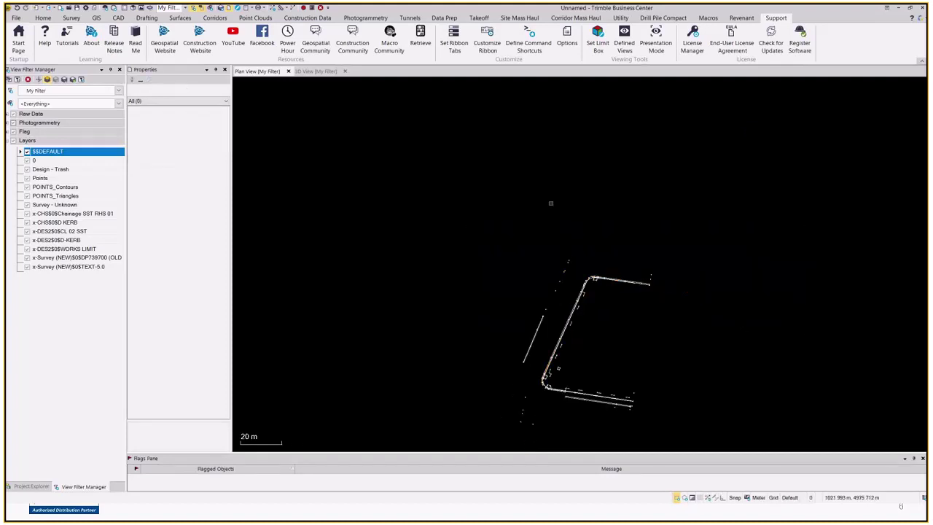
mouse_move(490, 186)
left_mouse_down()
mouse_move(672, 242)
mouse_move(701, 300)
left_mouse_up()
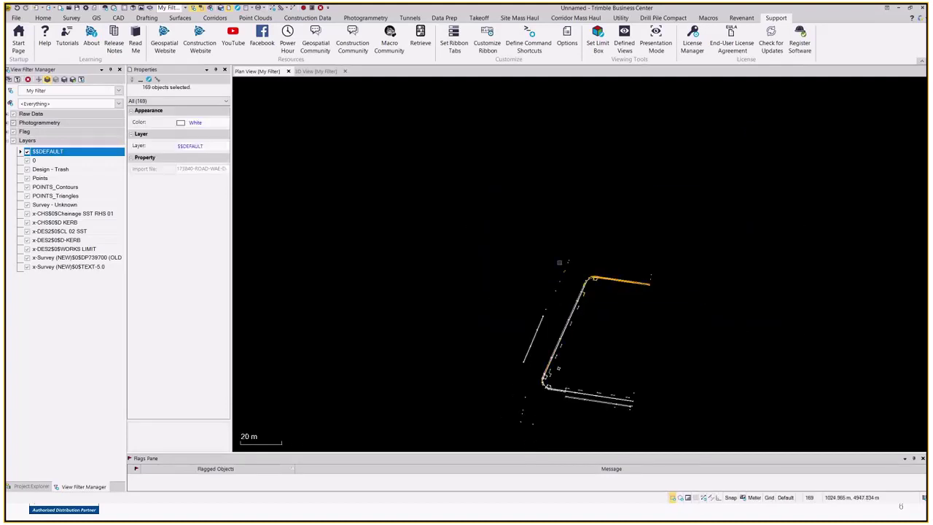
scroll(559, 263, "up", 4)
middle_click_drag(626, 307, 588, 274)
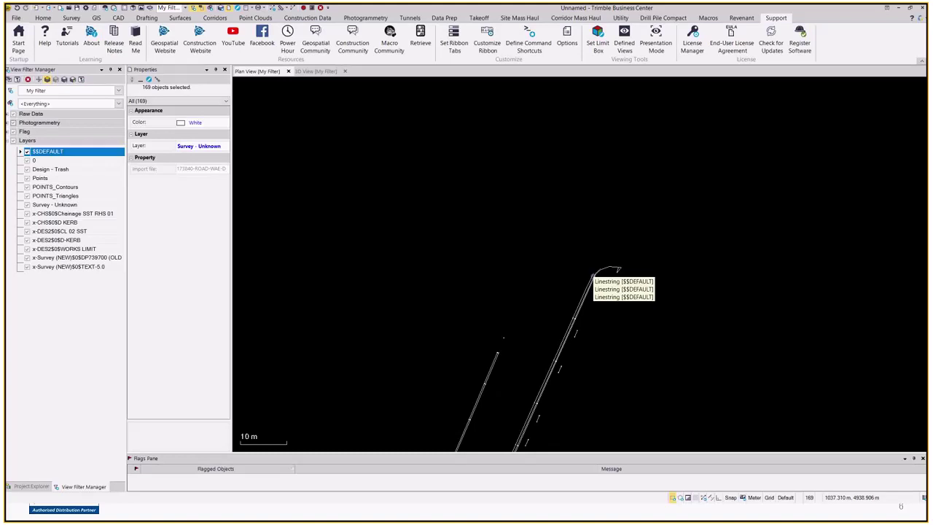
scroll(592, 275, "down", 2)
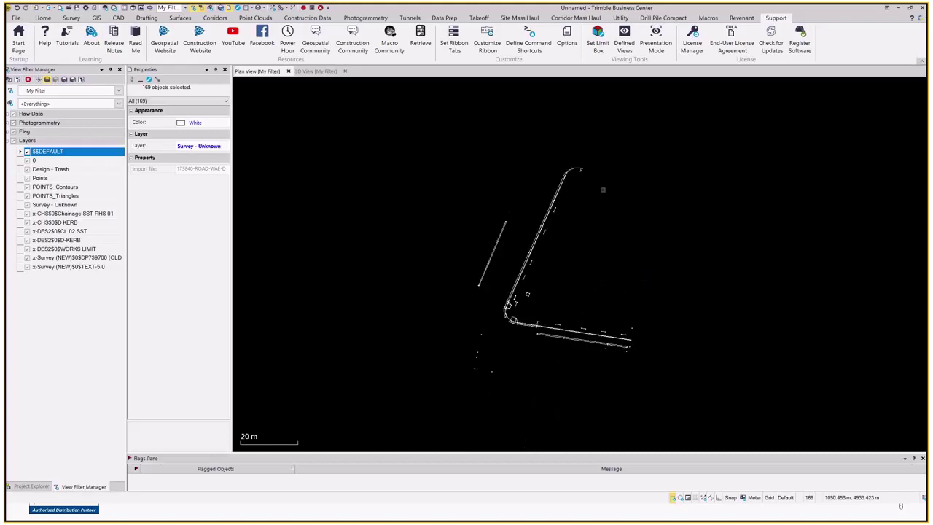
left_click(661, 214)
key("ctrl+r")
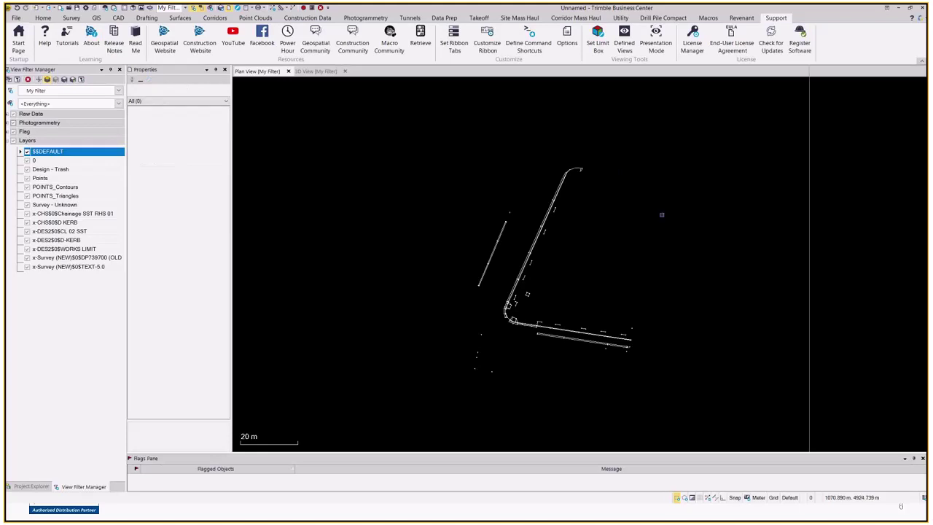
left_click(899, 120)
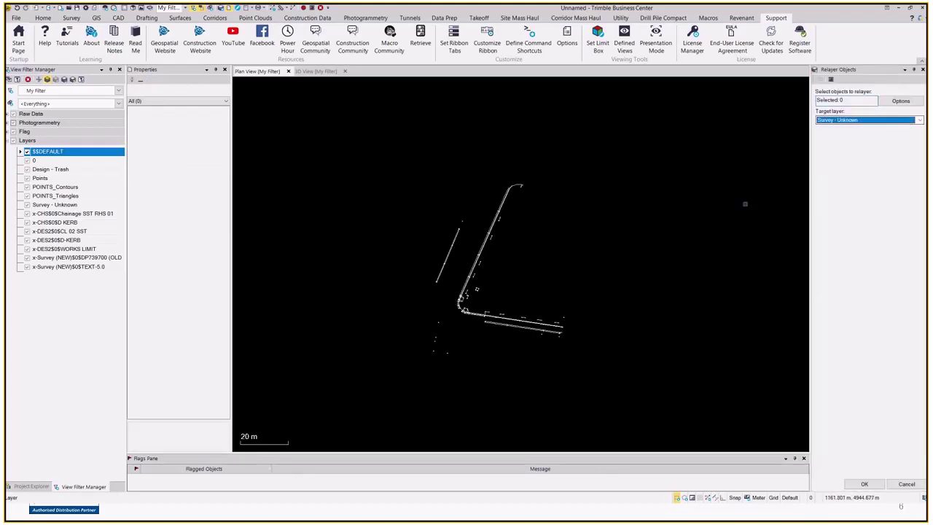
left_click(906, 484)
key("ctrl+r")
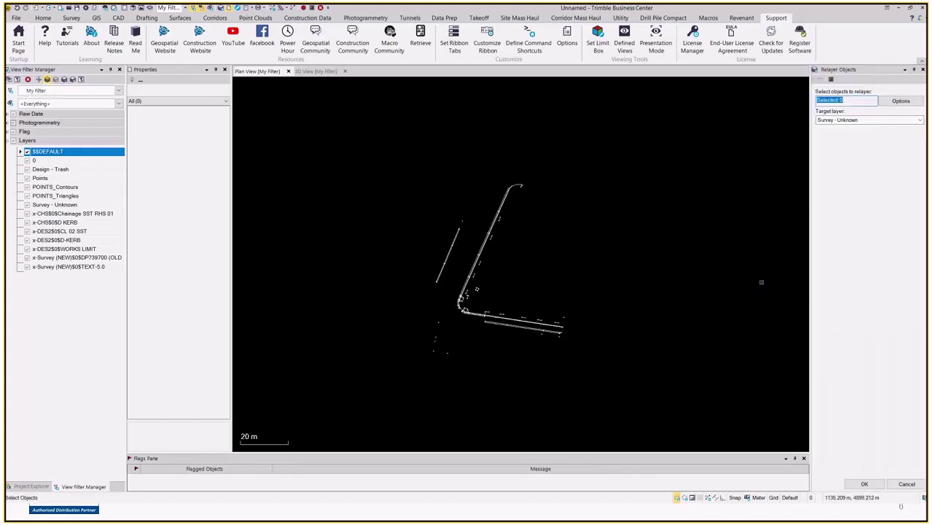
key("Escape")
Step: Move the linework and points of the road's southern leg and corner from $$DEFAULT to the Survey - Unknown layer
left_click_drag(451, 141, 725, 275)
key("Escape")
left_click_drag(716, 387, 436, 303)
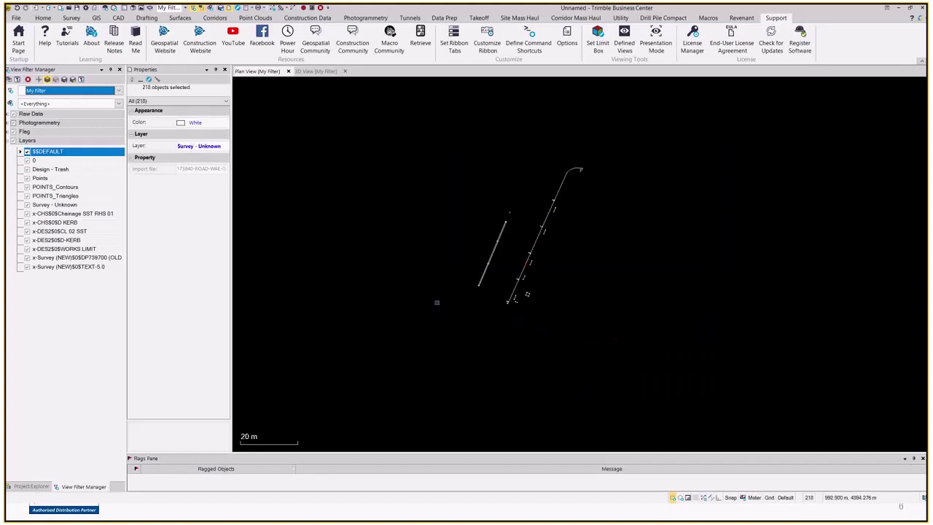
Step: Check the Survey - Unknown layer, return to $$DEFAULT and move its remaining linework and points to Survey - Unknown
left_click(62, 204)
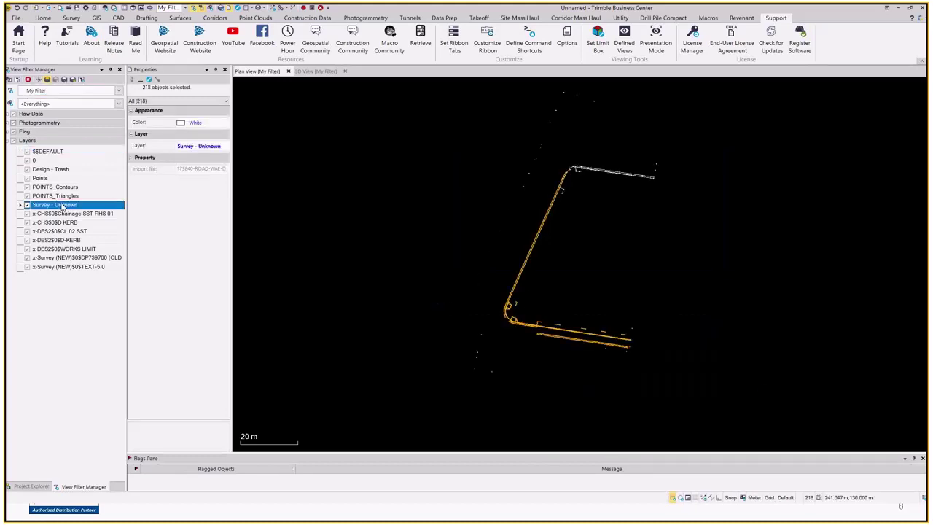
left_click(51, 151)
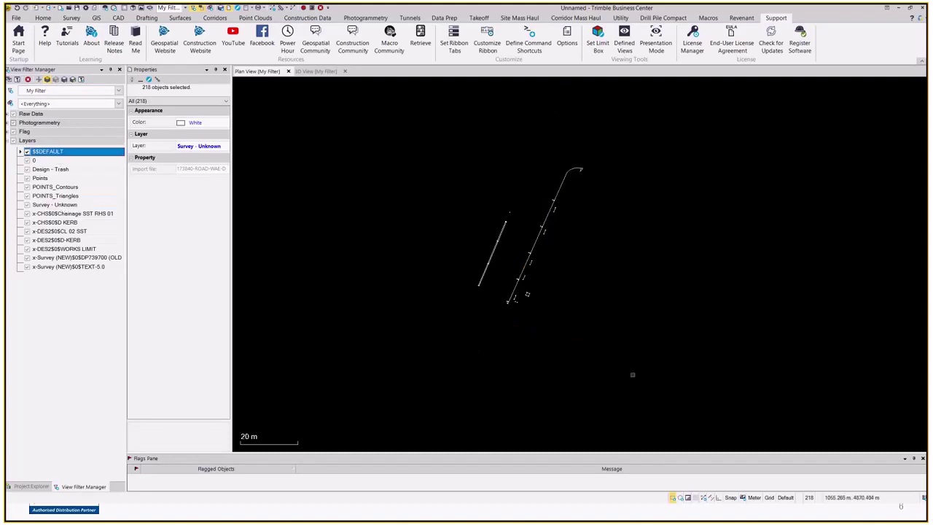
left_click_drag(384, 122, 383, 122)
left_click(73, 80)
key("Escape")
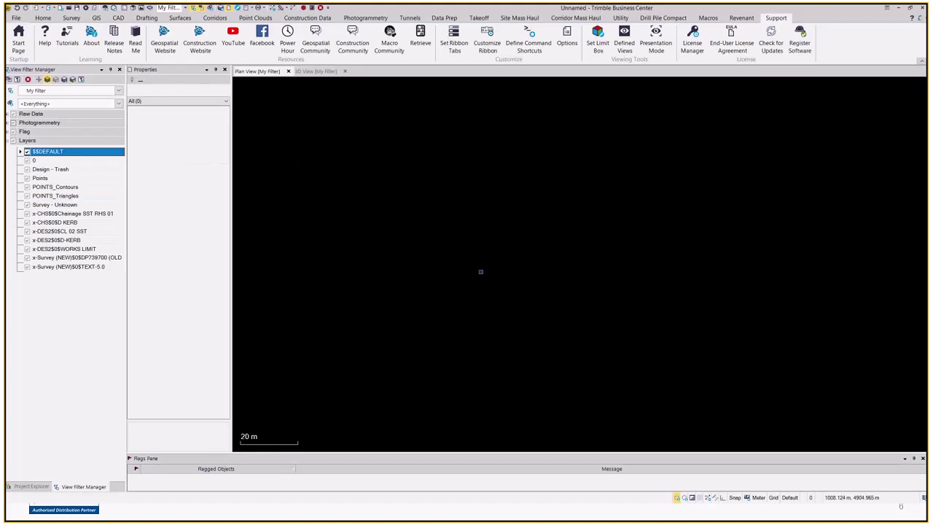
scroll(650, 262, "up", 10)
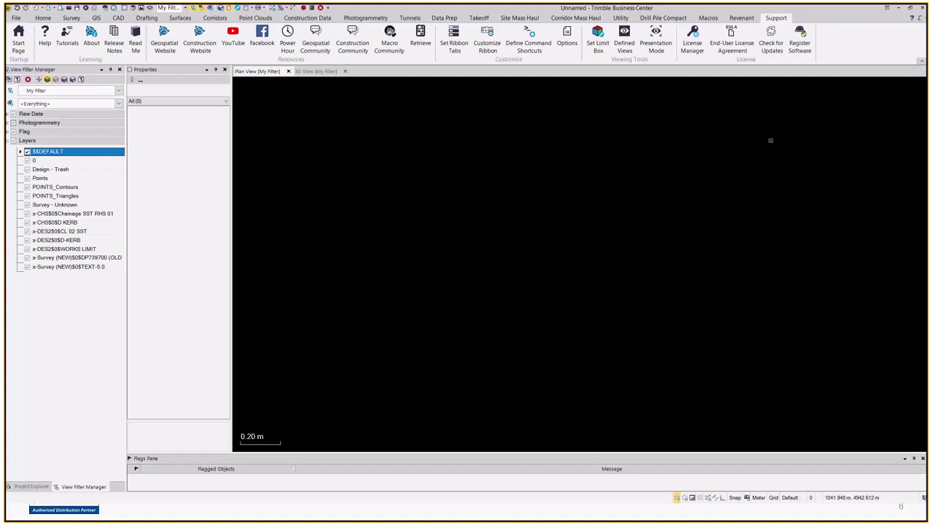
Step: Examine the group layer choices available for $$DEFAULT in the Layer Manager and close it
left_click(220, 10)
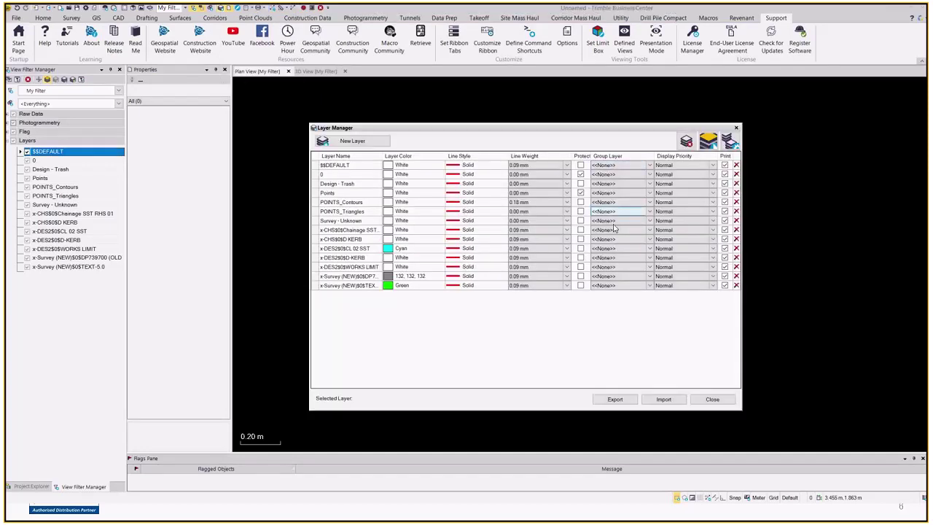
left_click(616, 166)
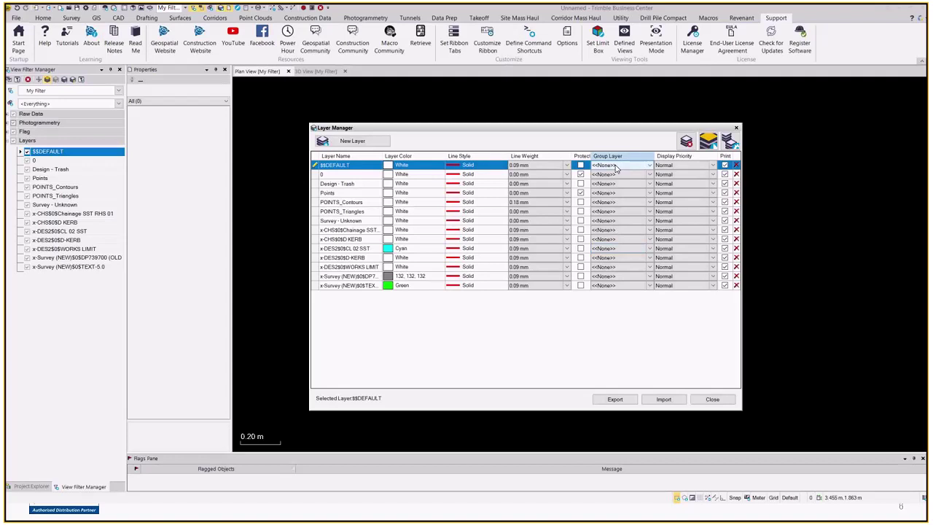
left_click(615, 166)
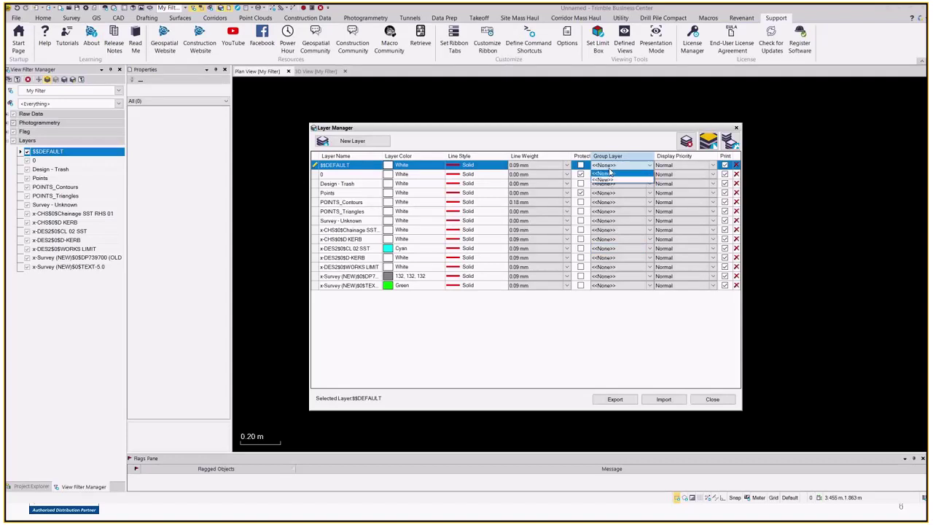
left_click(712, 398)
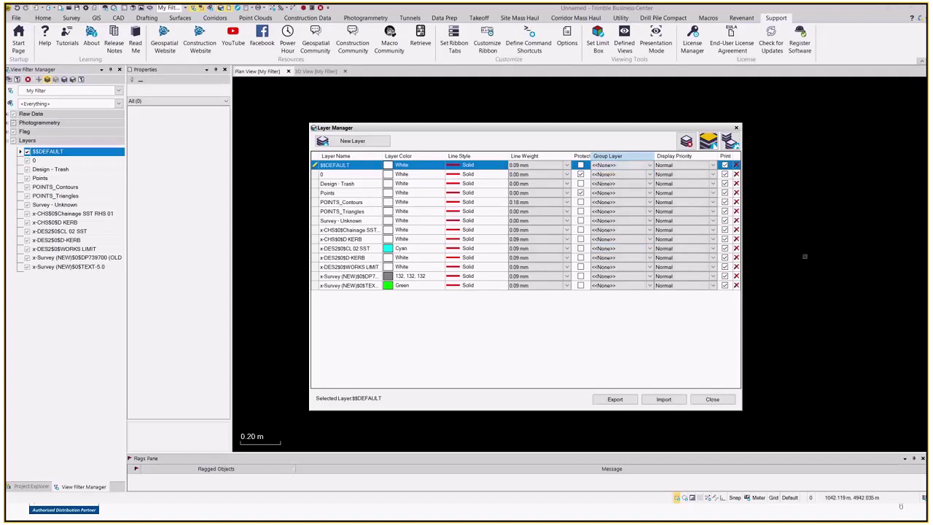
left_click(736, 127)
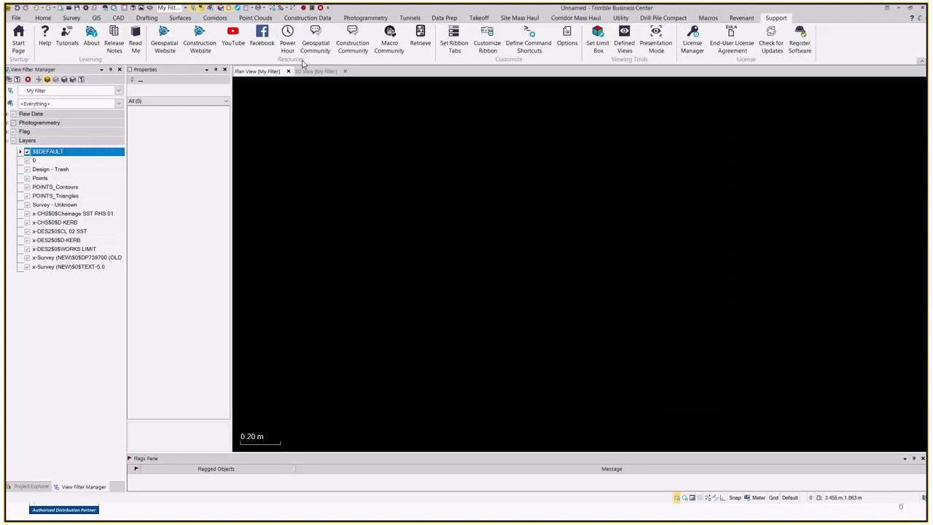
Step: Find and start the Layer Group Manager command, and create layer groups named Design and Survey
left_click(310, 9)
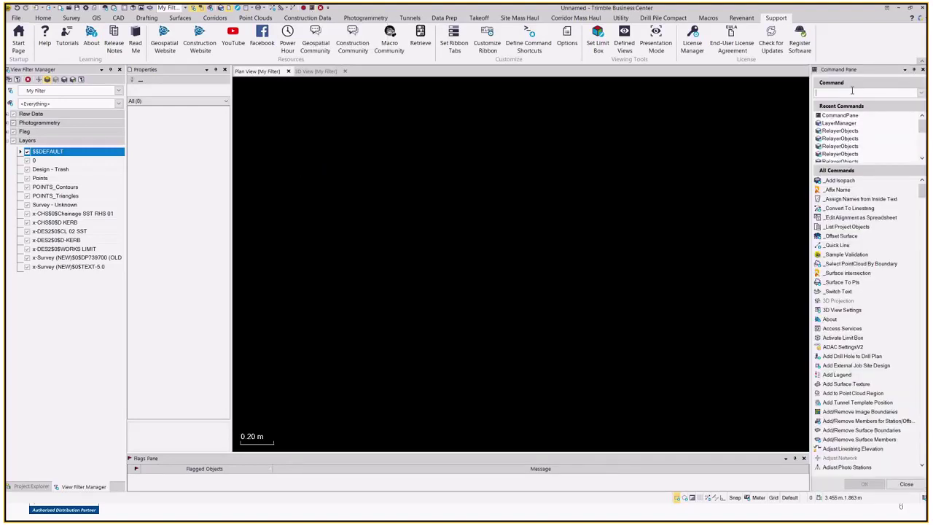
type("Group")
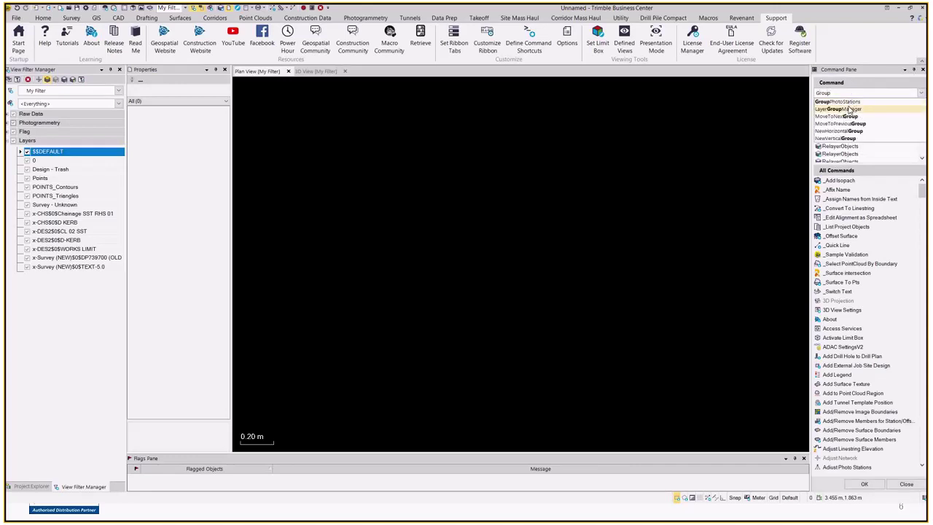
left_click(849, 109)
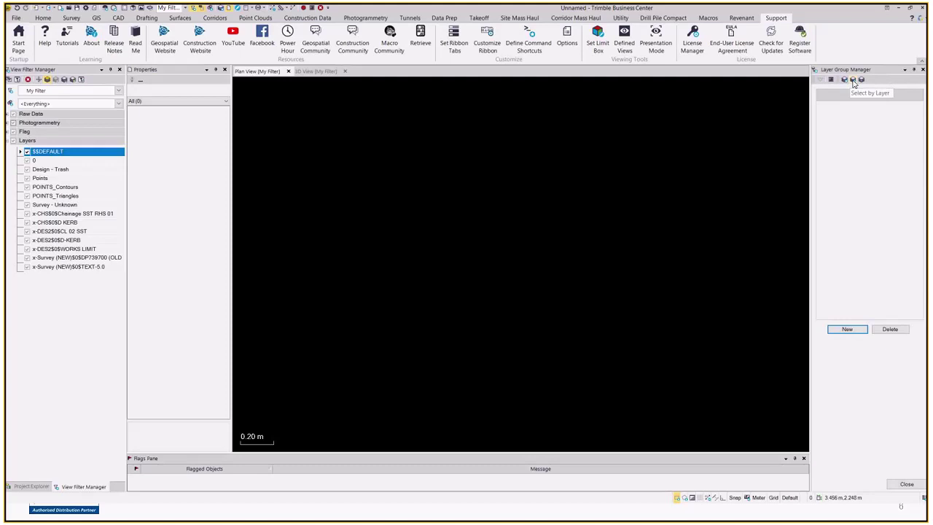
left_click(847, 329)
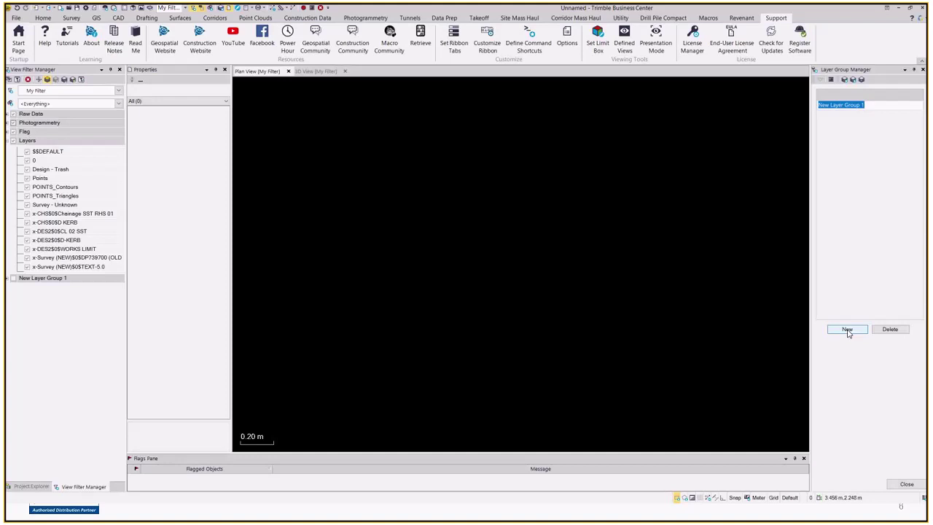
type("Design")
left_click(847, 329)
type("Survey")
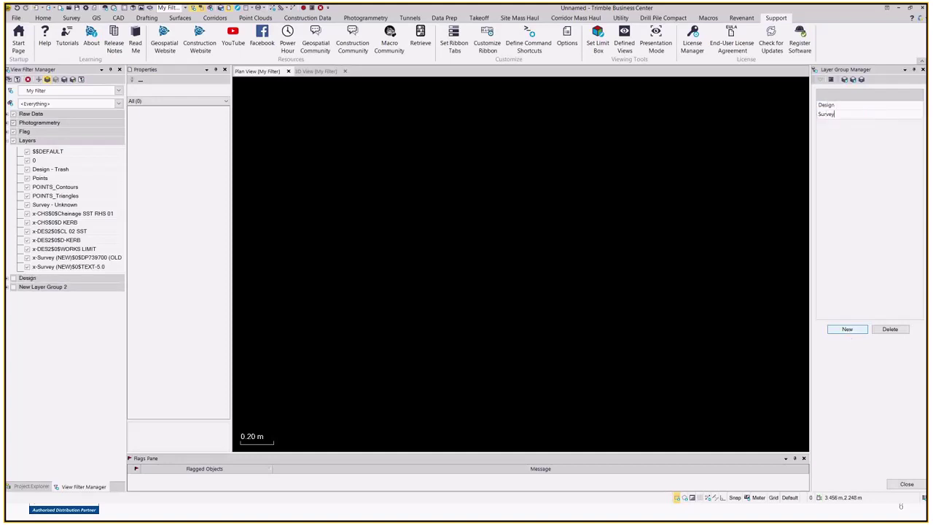
Step: Add layer groups named DTM and Trash, delete the surplus unnamed group and close the Layer Group Manager
left_click(847, 328)
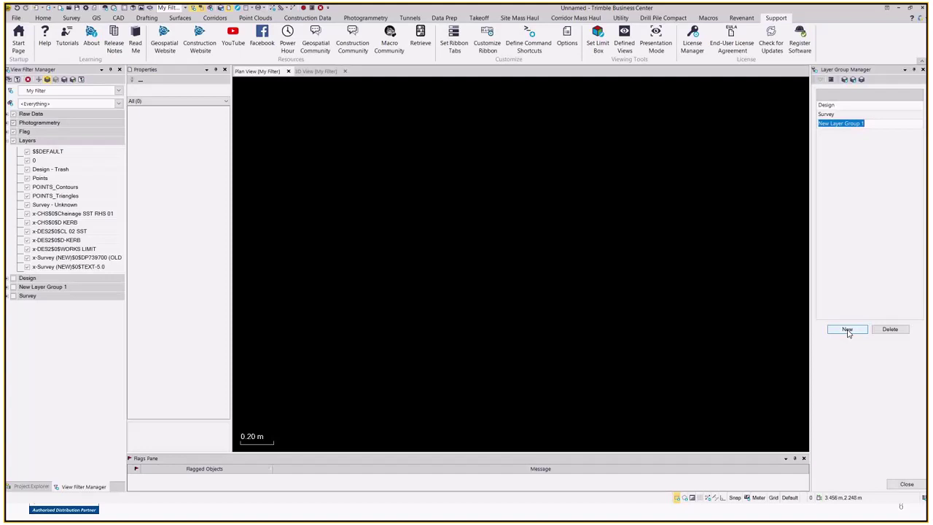
type("DTM")
left_click(846, 329)
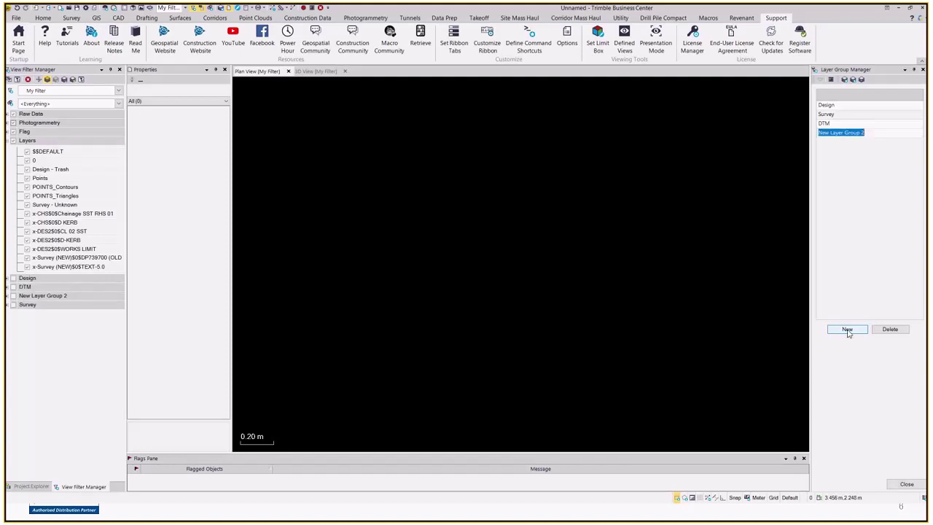
type("Trash")
left_click(847, 328)
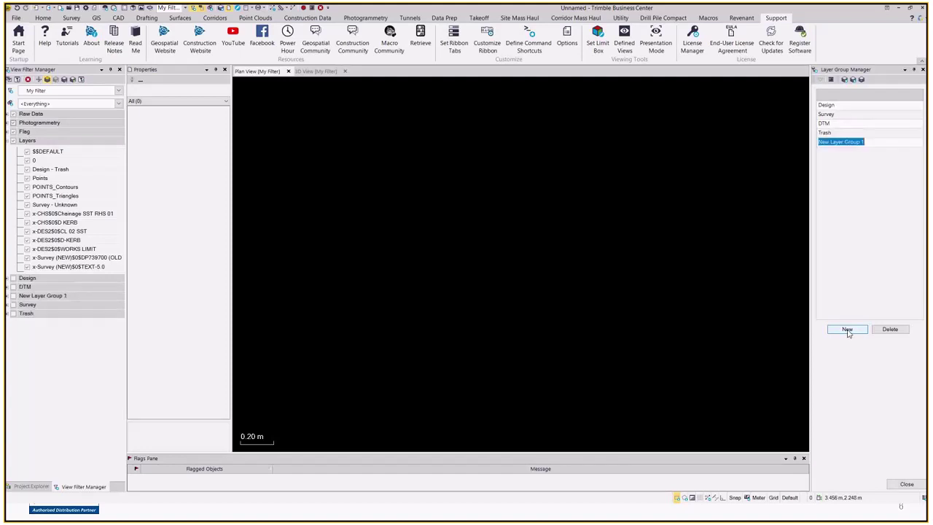
left_click(906, 334)
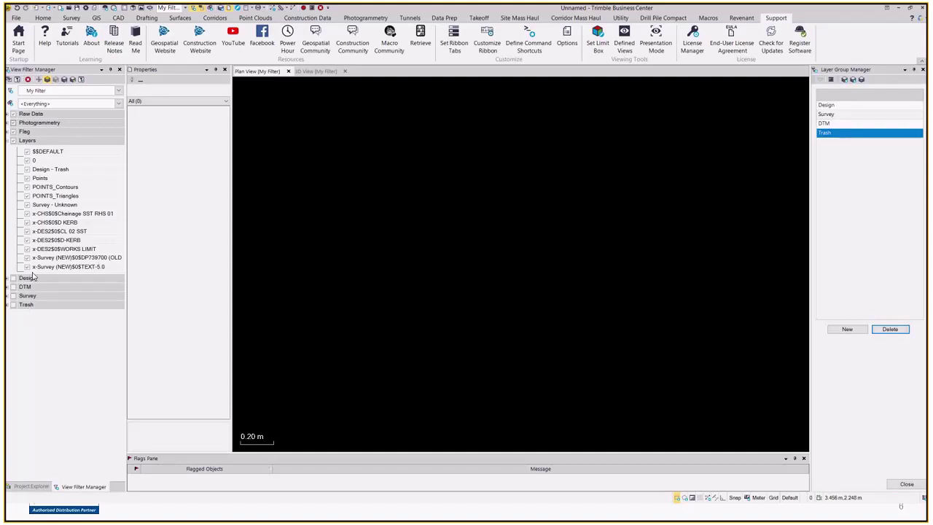
left_click(905, 484)
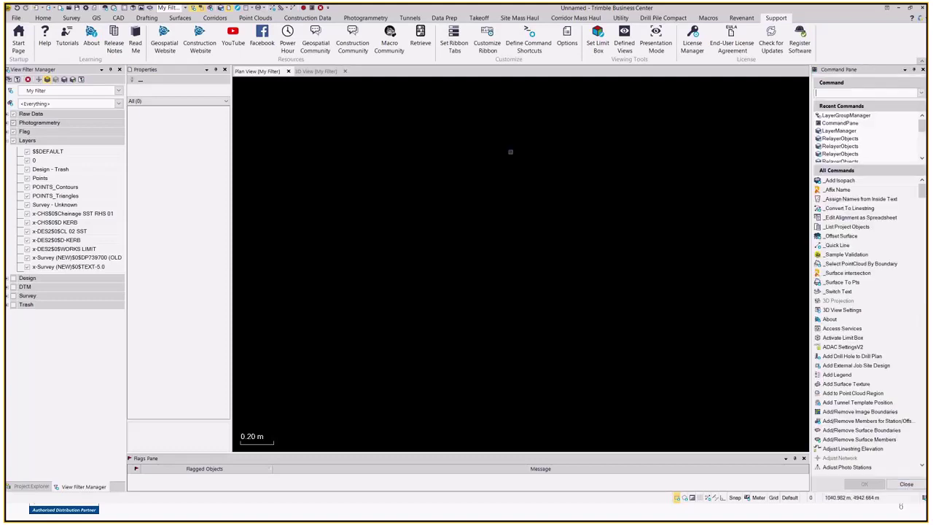
Step: In the Layer Manager, assign the five x-CHS and x-DES2 layers to the Design group
left_click(210, 8)
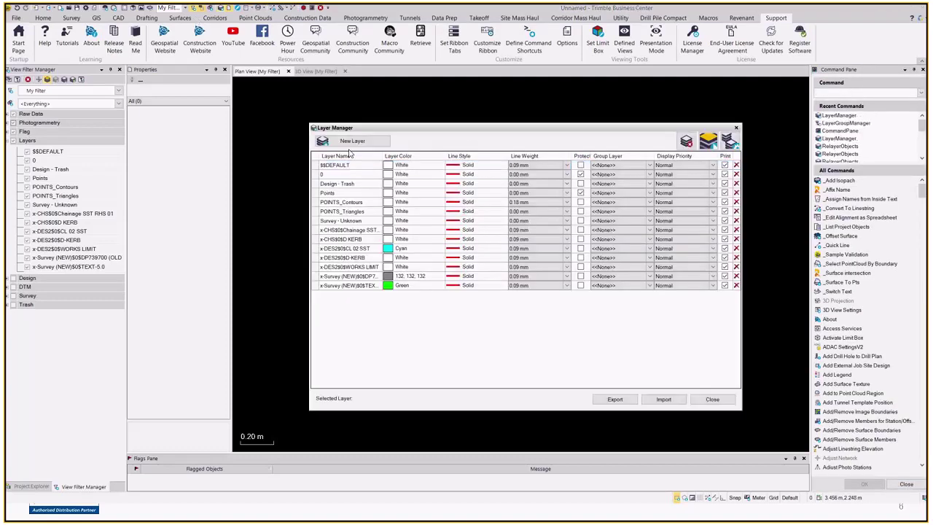
left_click(348, 229)
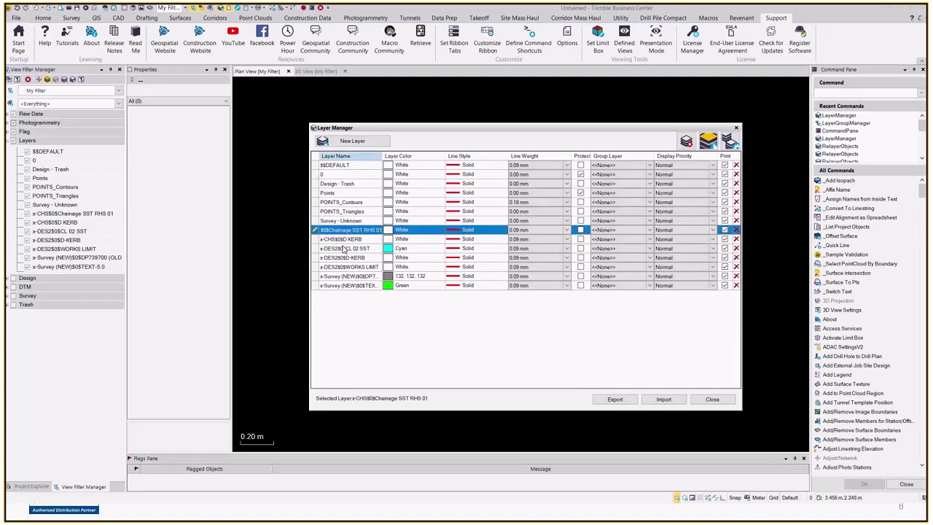
key("shift+Down")
key("shift+Down")
key("shift+Down")
key("shift+Down")
key("shift+Down")
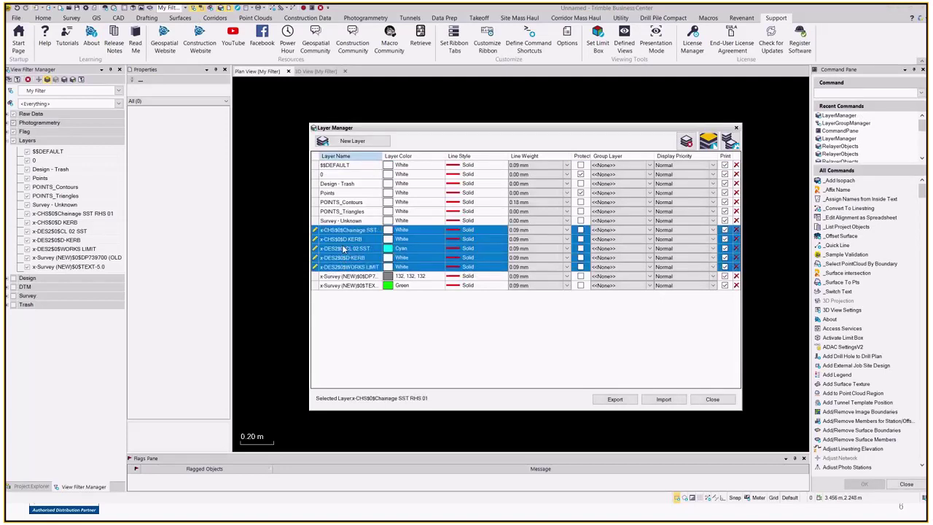
key("shift+Up")
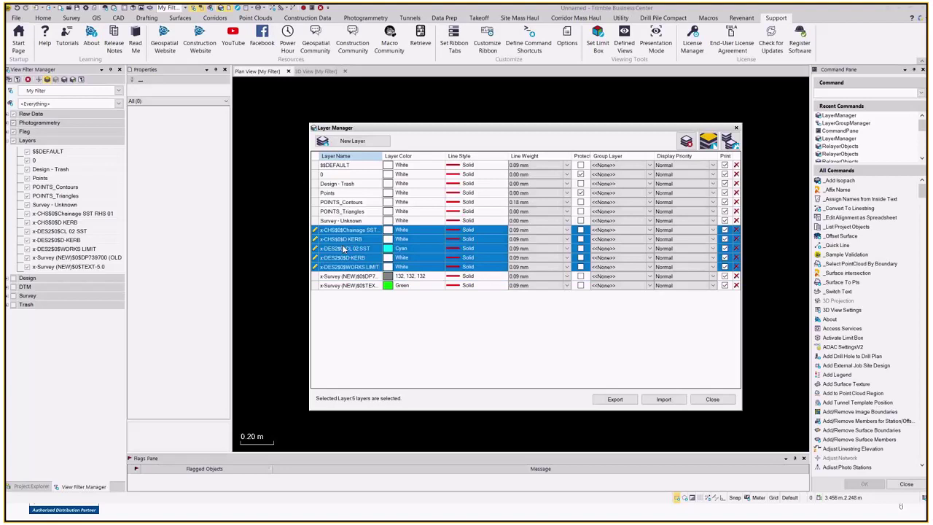
left_click(645, 232)
left_click(604, 247)
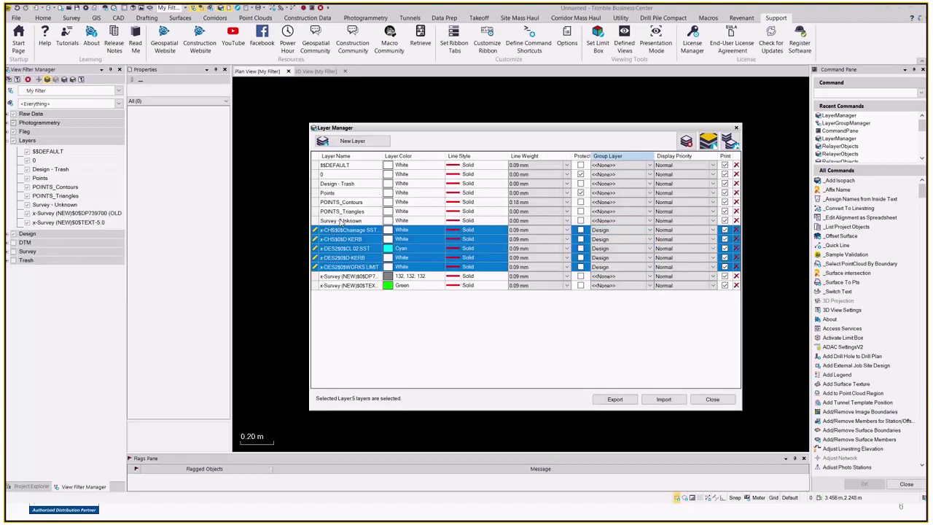
Step: Assign the Survey - Unknown layer and both x-Survey (NEW) layers to the Survey group
left_click(339, 220)
left_click(341, 285, "ctrl")
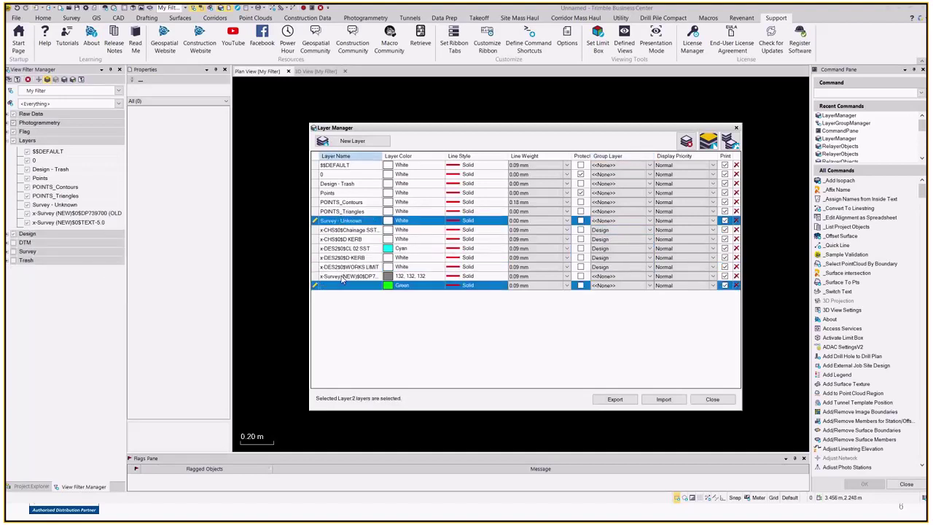
left_click(341, 275, "ctrl")
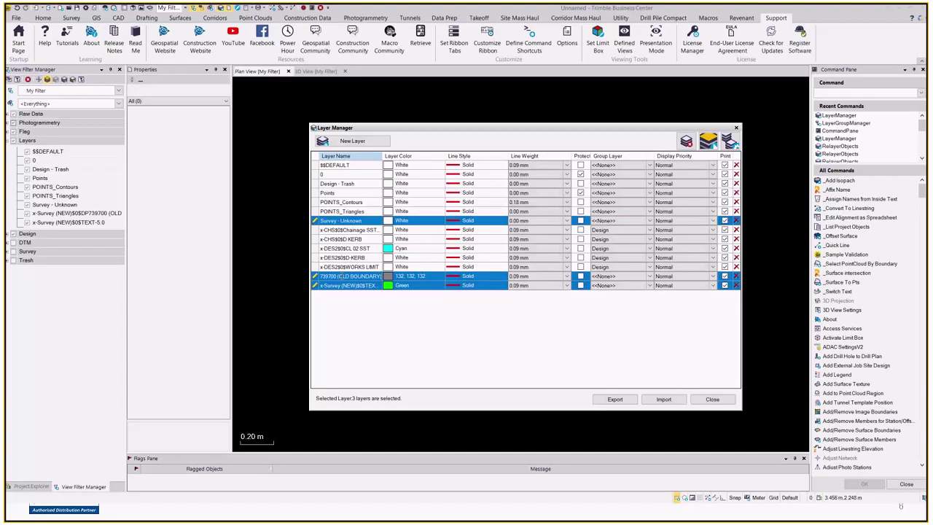
left_click(616, 277)
left_click(600, 302)
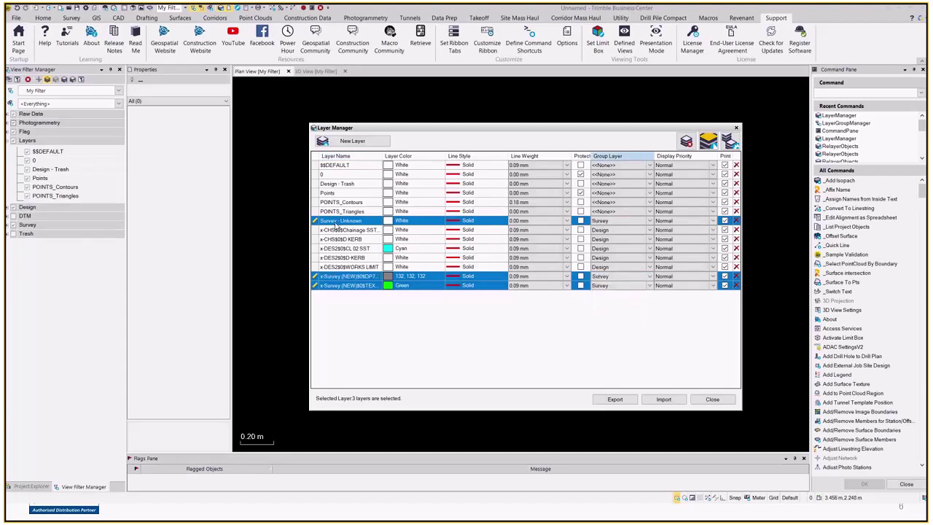
Step: Assign the POINTS_Contours and POINTS_Triangles layers to the DTM group
left_click(338, 211)
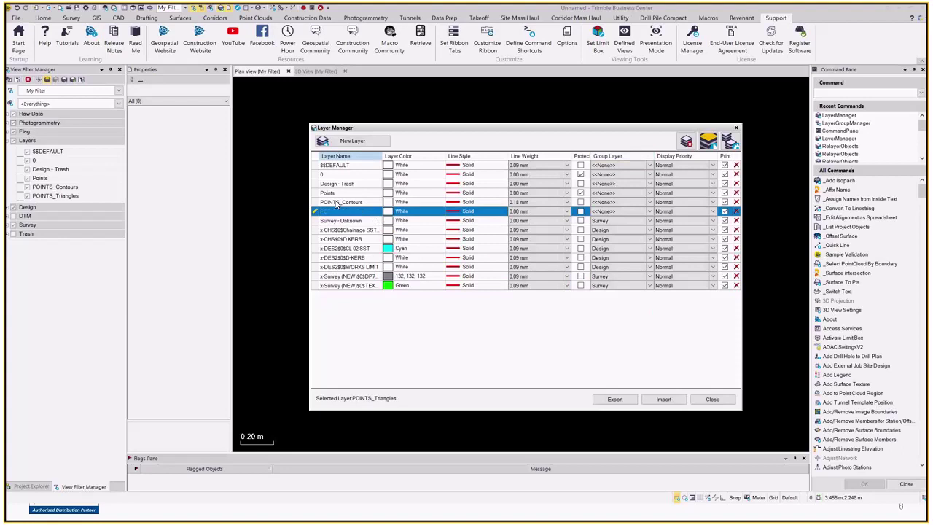
left_click(337, 203)
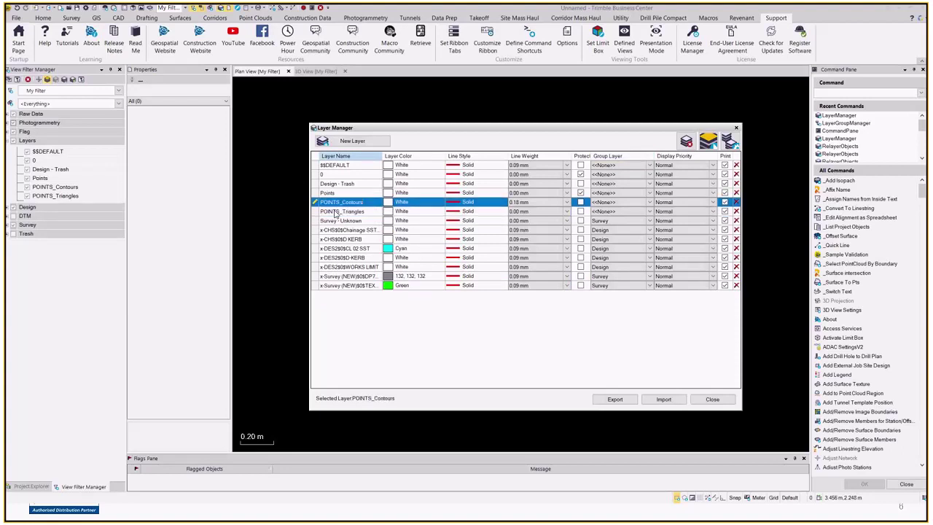
left_click(336, 211, "shift")
left_click(612, 202)
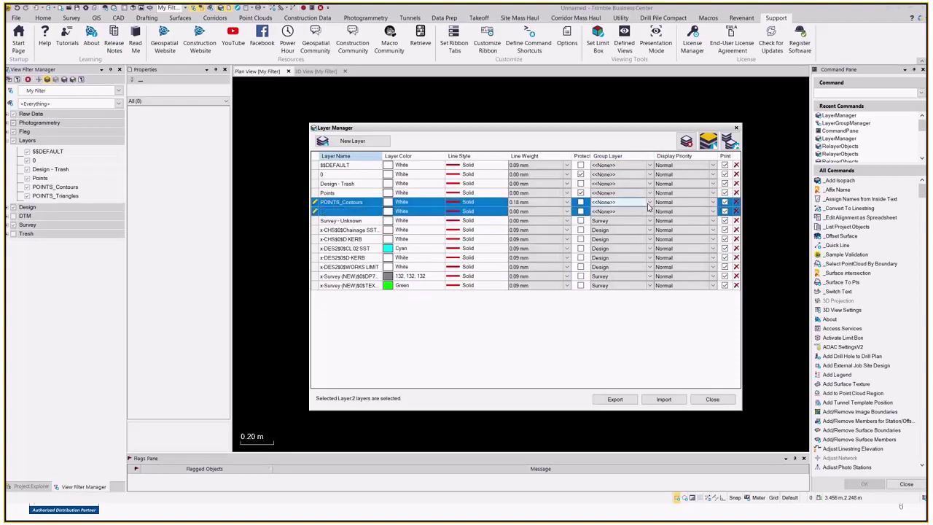
left_click(647, 202)
left_click(631, 223)
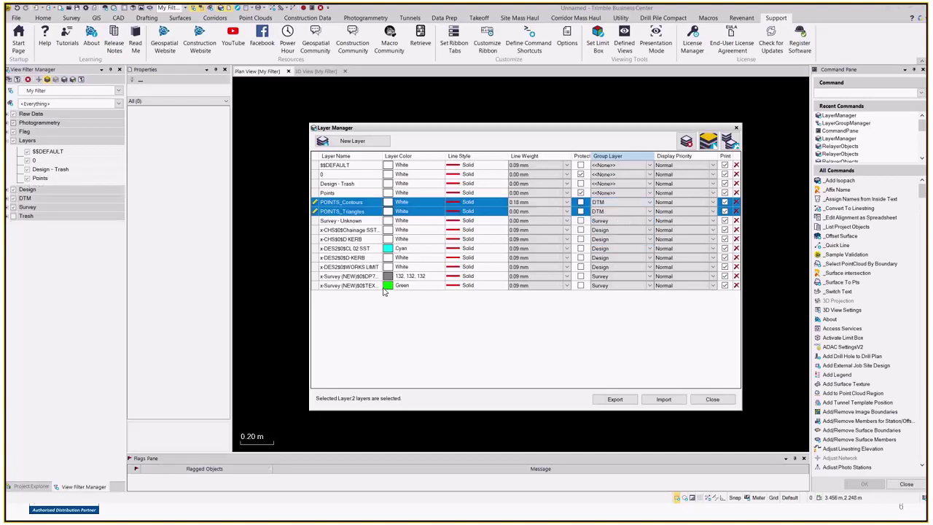
Step: Assign the Design - Trash layer to the Trash group
left_click(340, 183)
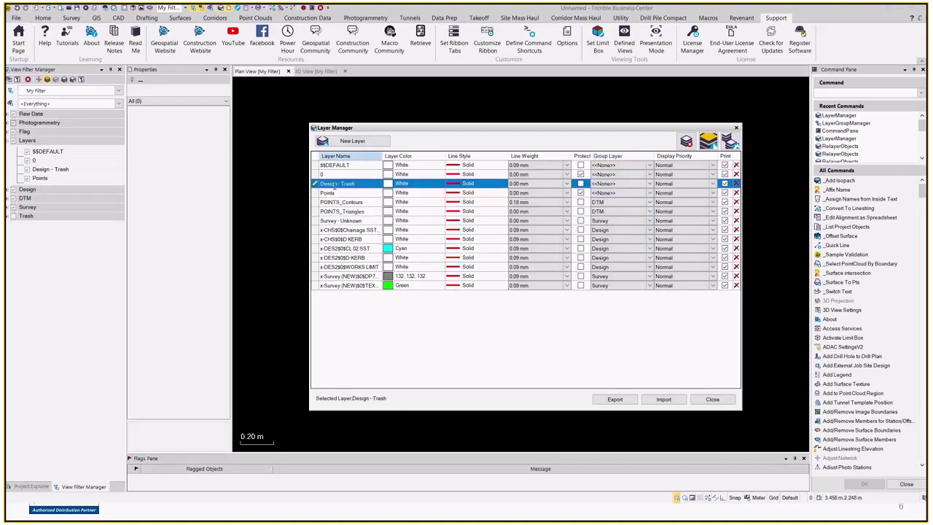
left_click(650, 188)
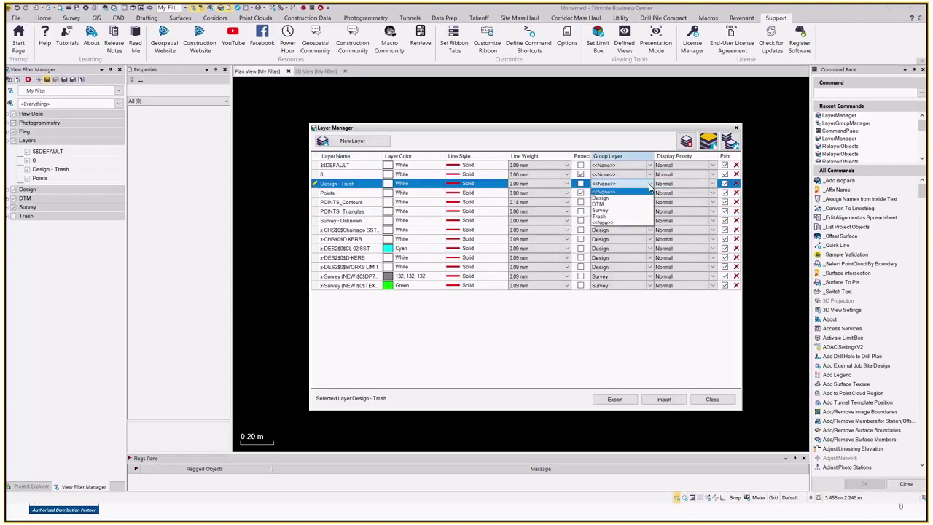
left_click(619, 223)
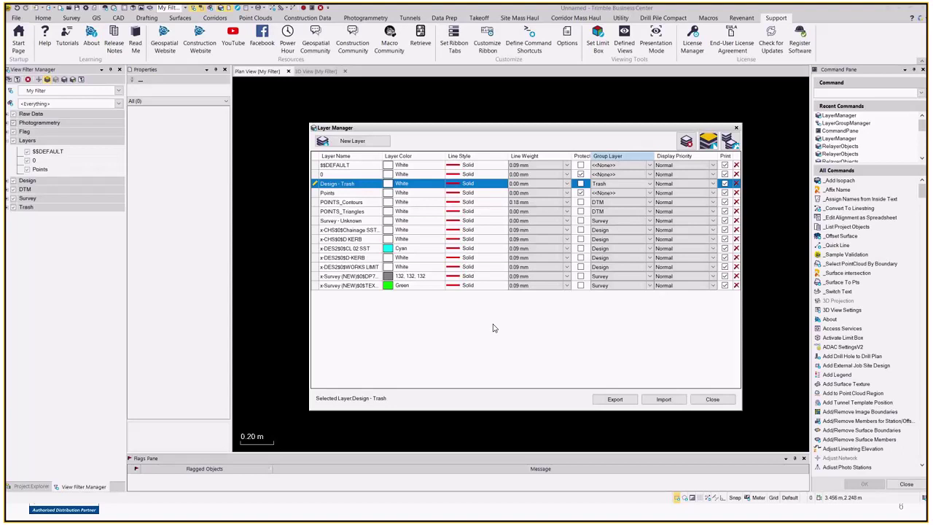
left_click(340, 267)
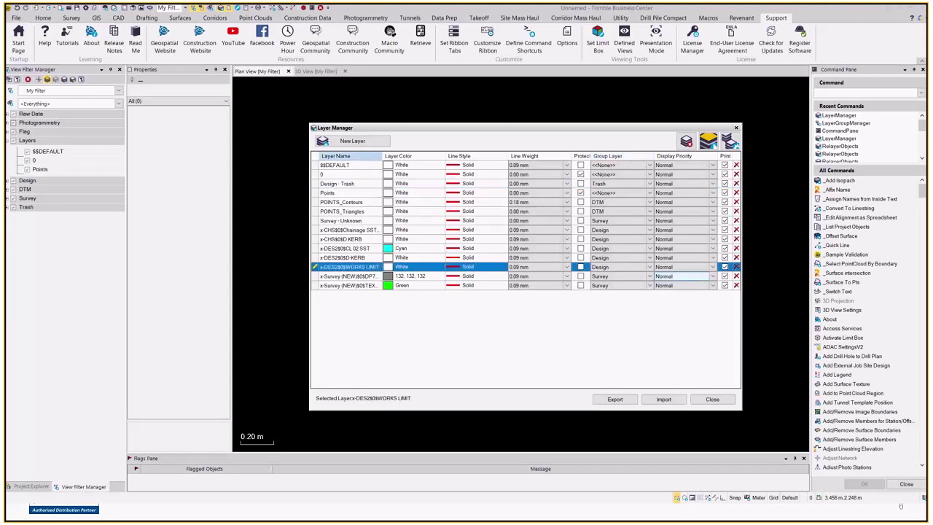
Step: Reassign the x-DES2$0$WORKS LIMIT layer to the Trash group and close the Layer Manager
left_click(649, 267)
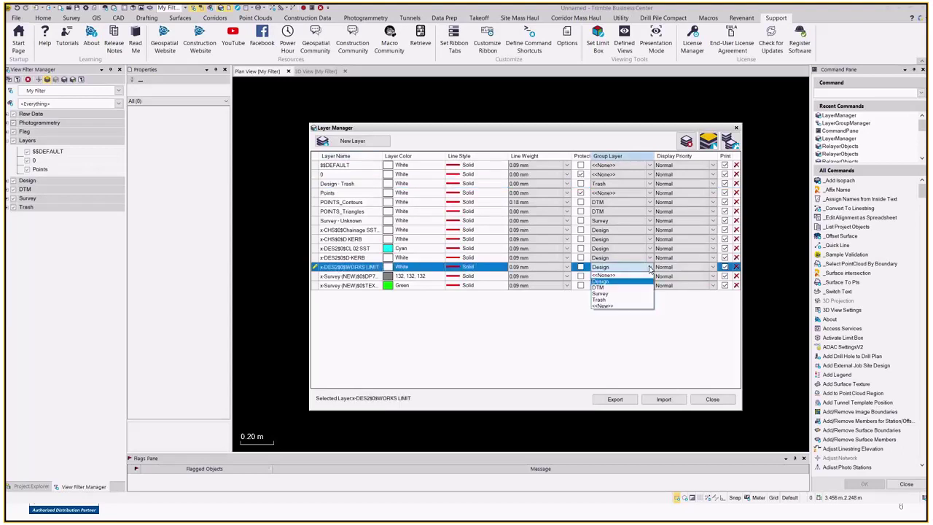
left_click(608, 301)
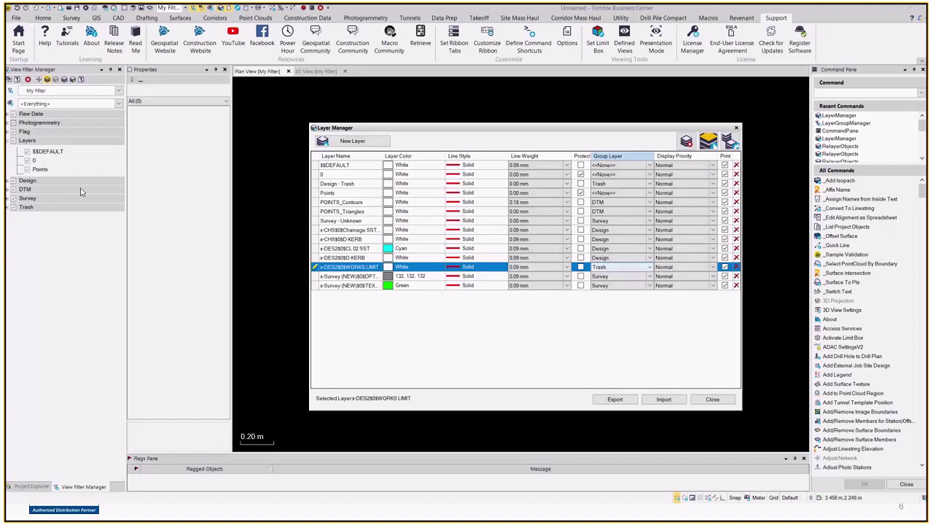
left_click(712, 399)
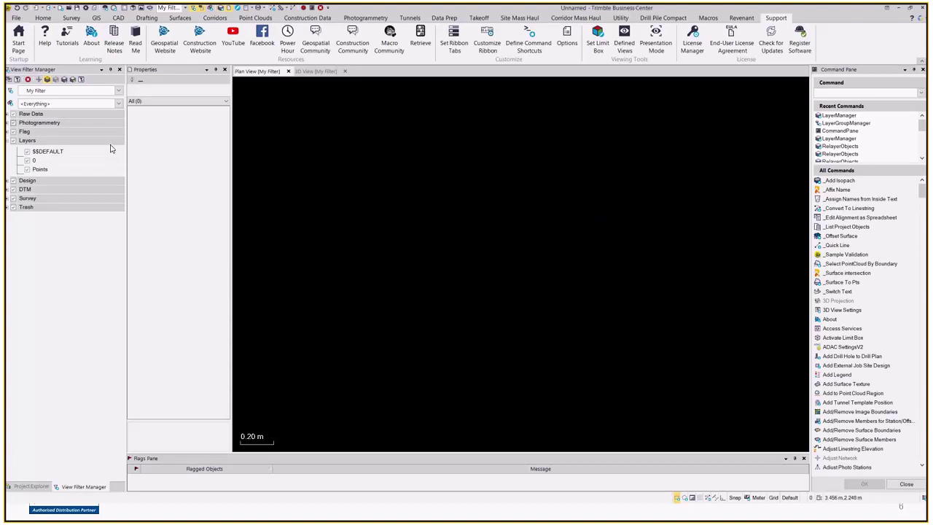
Step: Hide the Trash and Survey layer groups in the plan view of the whole project
left_click(70, 90)
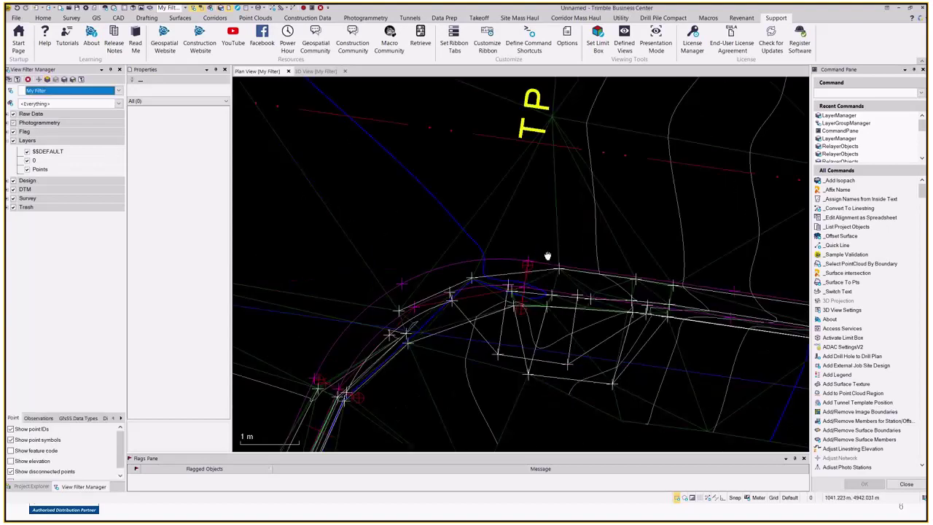
middle_click(548, 255)
middle_click(547, 255)
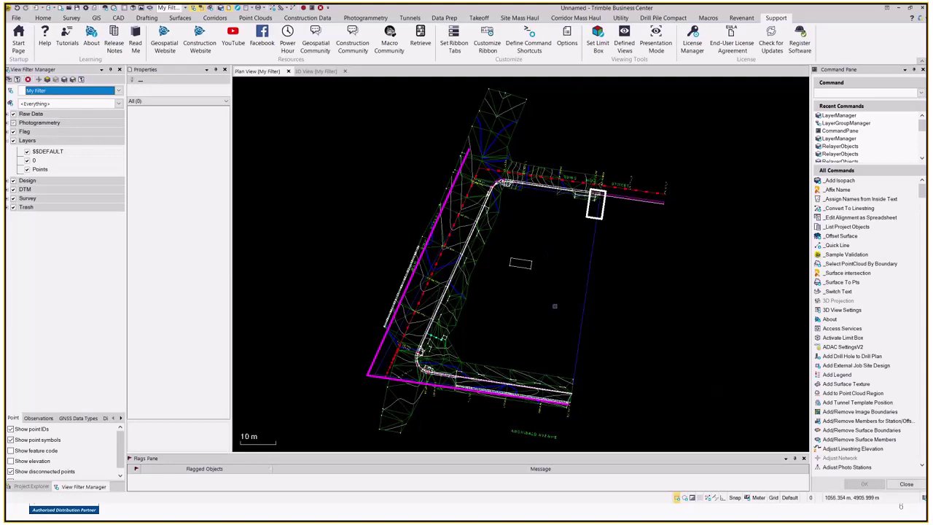
left_click(12, 207)
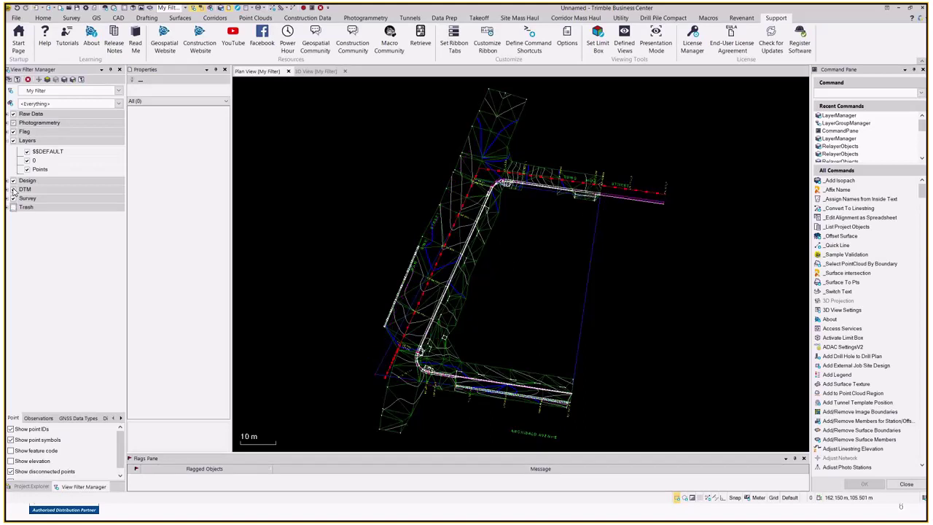
left_click(12, 199)
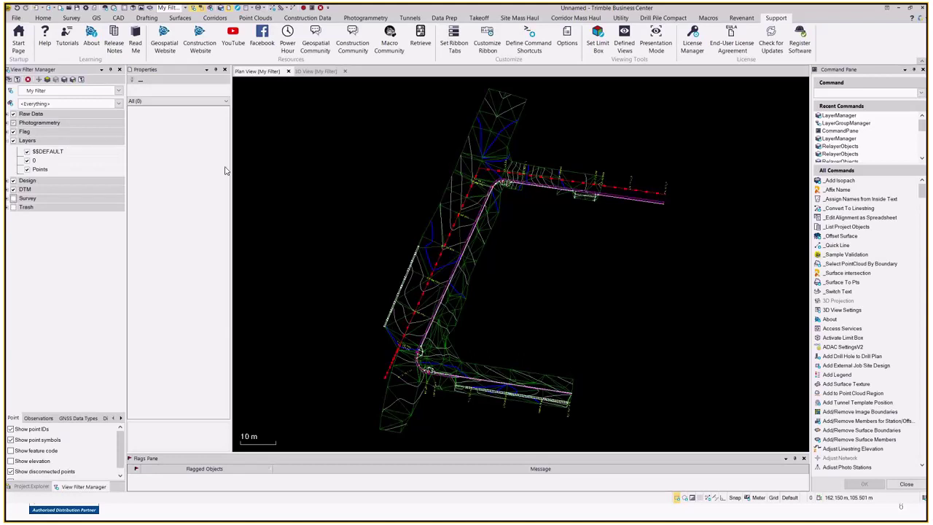
Step: Run Project Cleanup on the entire project with the existing settings, then close the cleanup dialog and the Command Pane
left_click(443, 22)
left_click(18, 36)
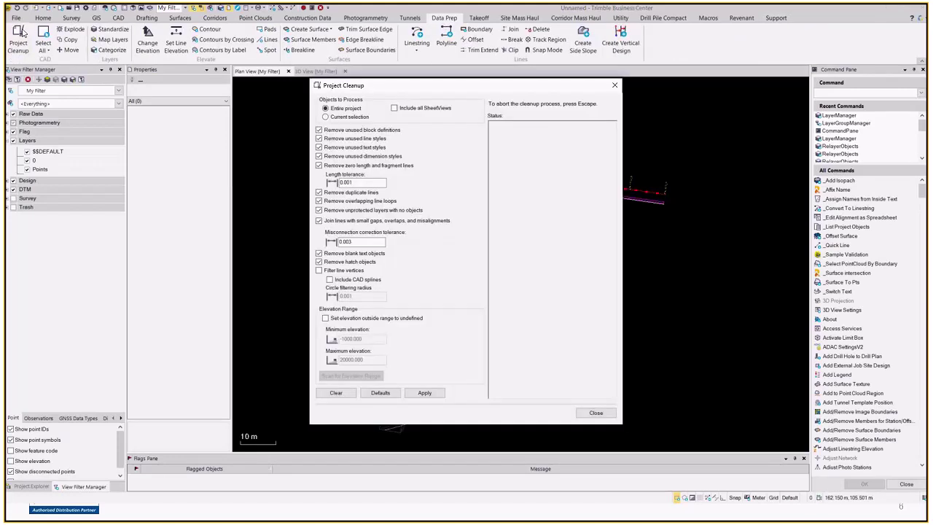
left_click(425, 391)
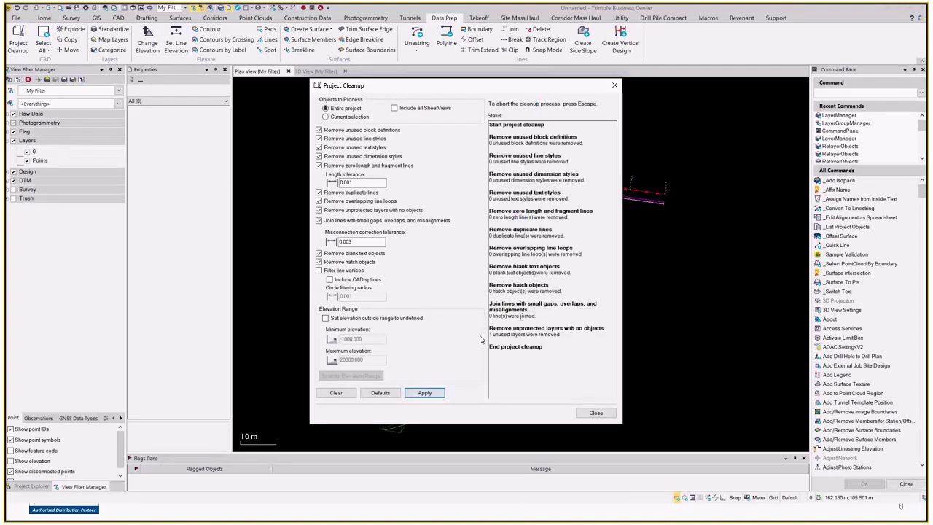
left_click(609, 413)
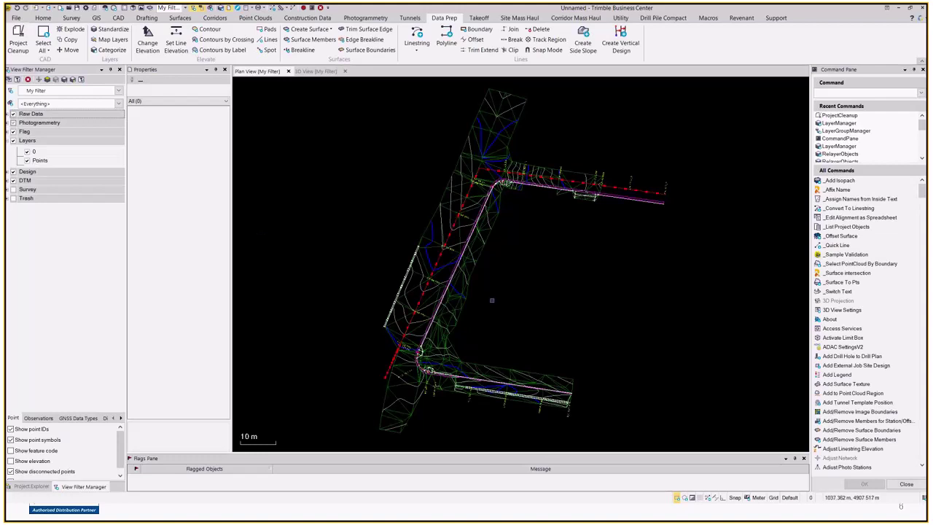
left_click(922, 69)
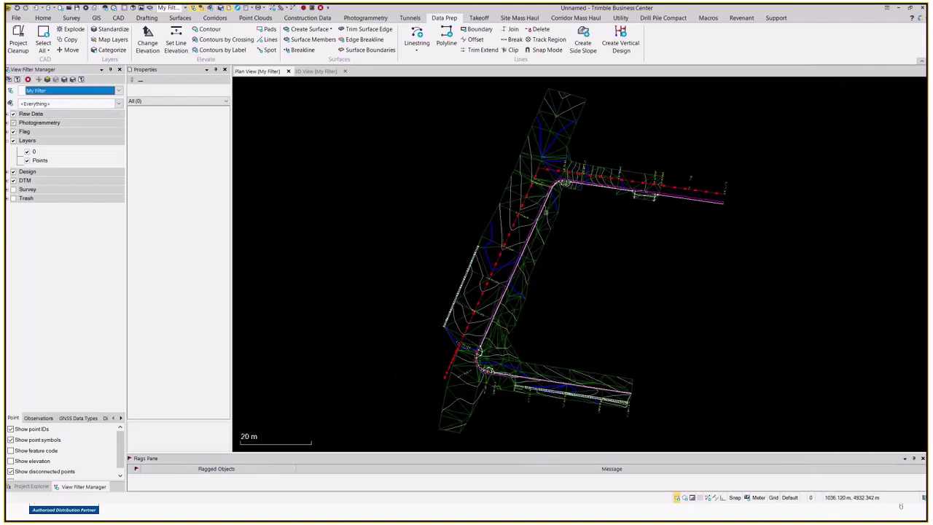
Step: Switch to the 3D view and leave only the x-DES2$0$CL 02 SST layer visible in the Design group
left_click(316, 71)
scroll(544, 260, "up", 3)
left_click_drag(544, 260, 560, 329)
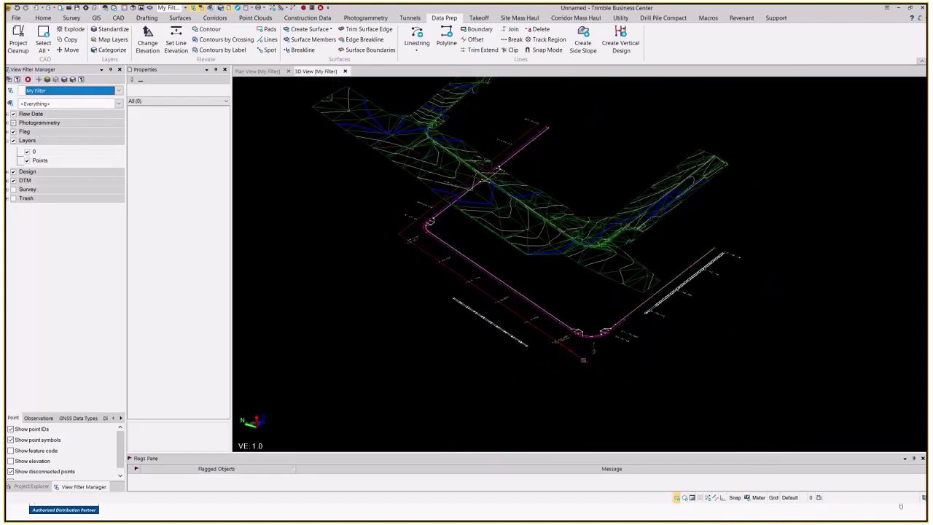
left_click(580, 359)
left_click(8, 172)
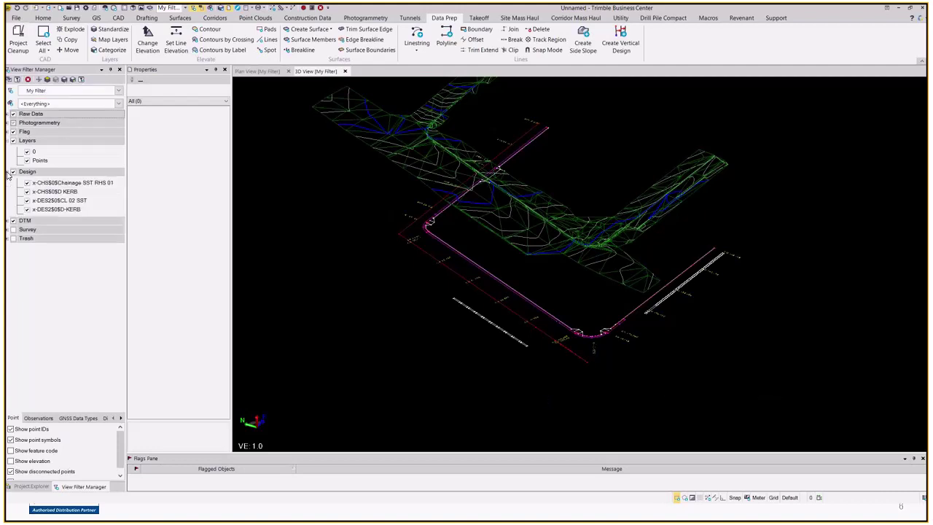
left_click(27, 183)
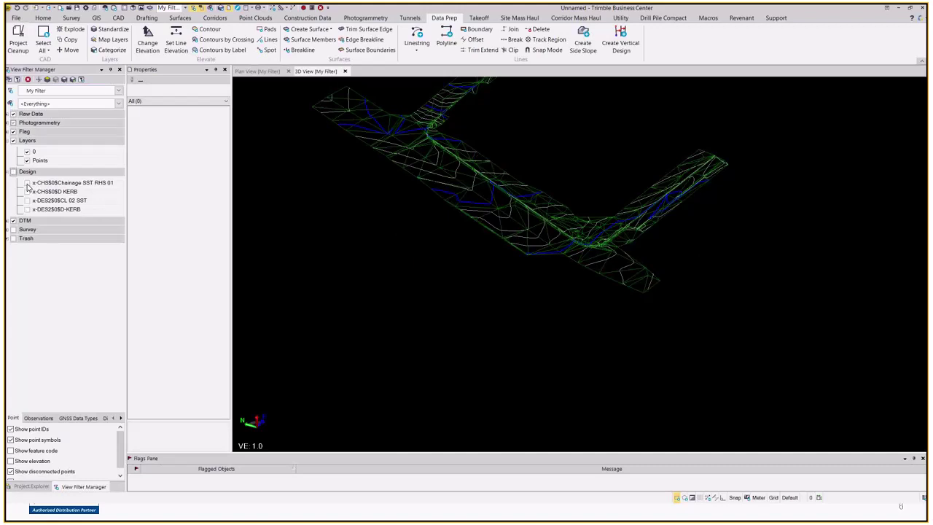
left_click(27, 200)
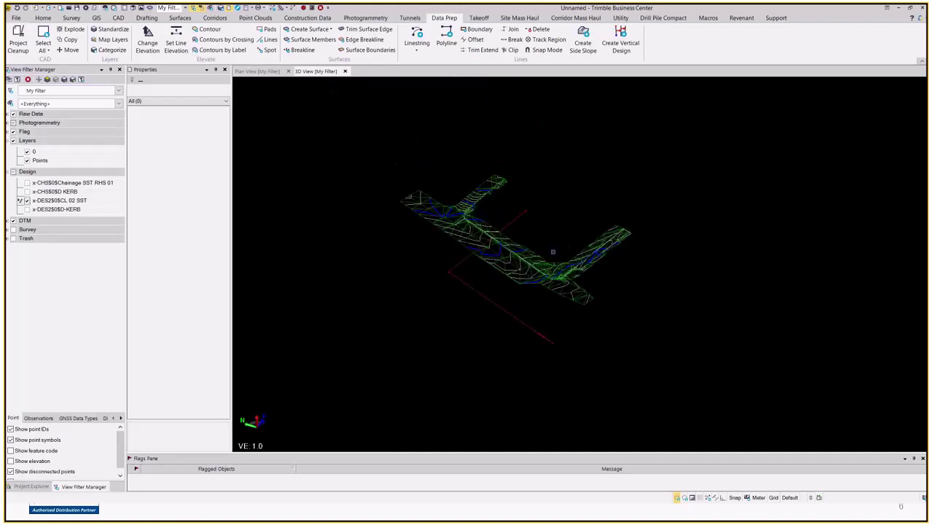
Step: Examine in 3D how the CL 02 SST centreline lies relative to the DTM contours and triangles
scroll(553, 252, "up", 5)
right_click_drag(485, 231, 553, 329)
middle_click_drag(553, 328, 553, 369)
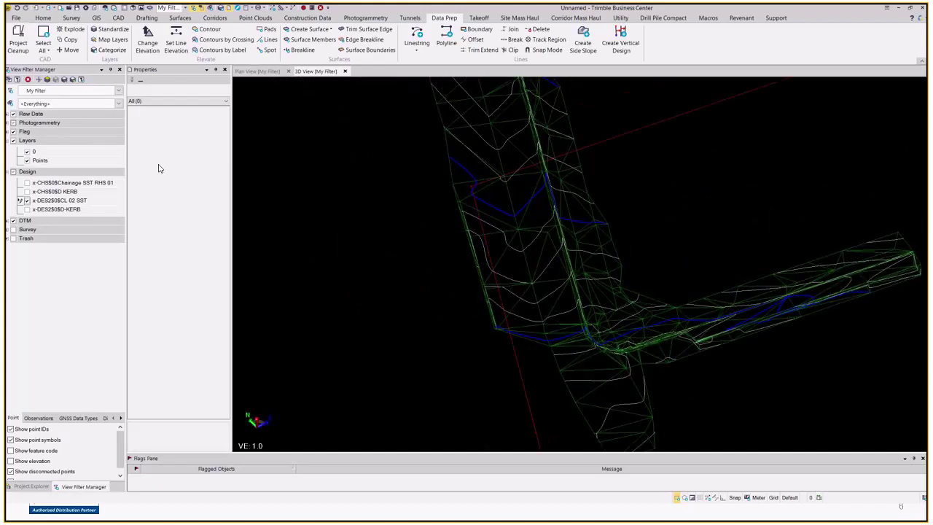
left_click(7, 222)
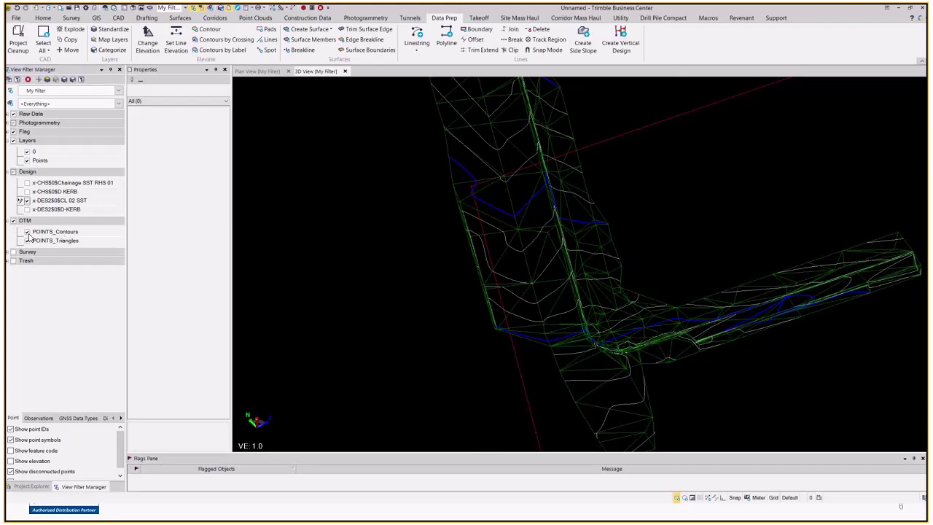
scroll(476, 266, "up", 5)
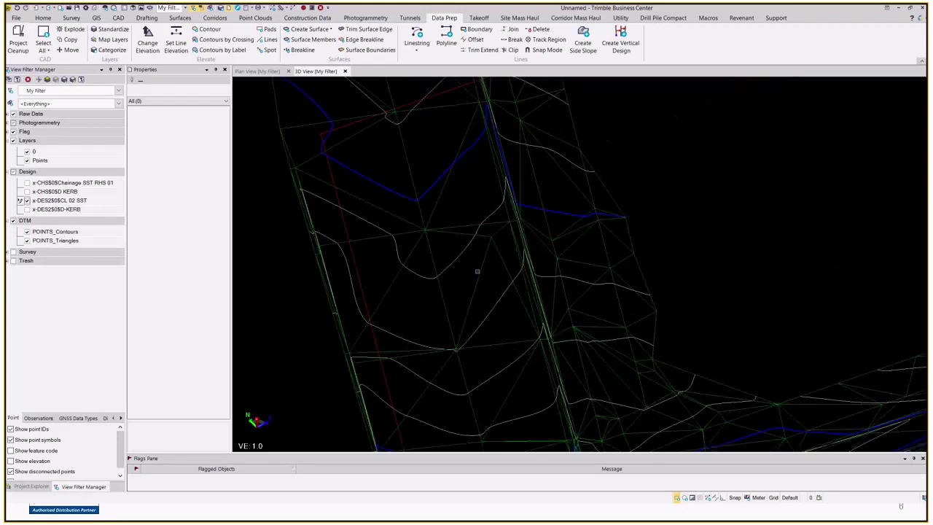
scroll(457, 253, "down", 4)
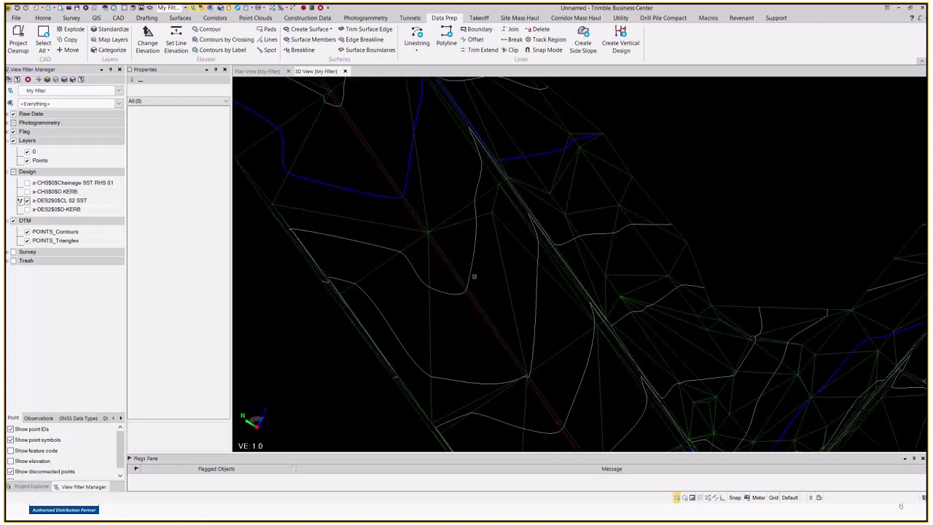
middle_click_drag(458, 253, 636, 385)
scroll(472, 125, "down", 3)
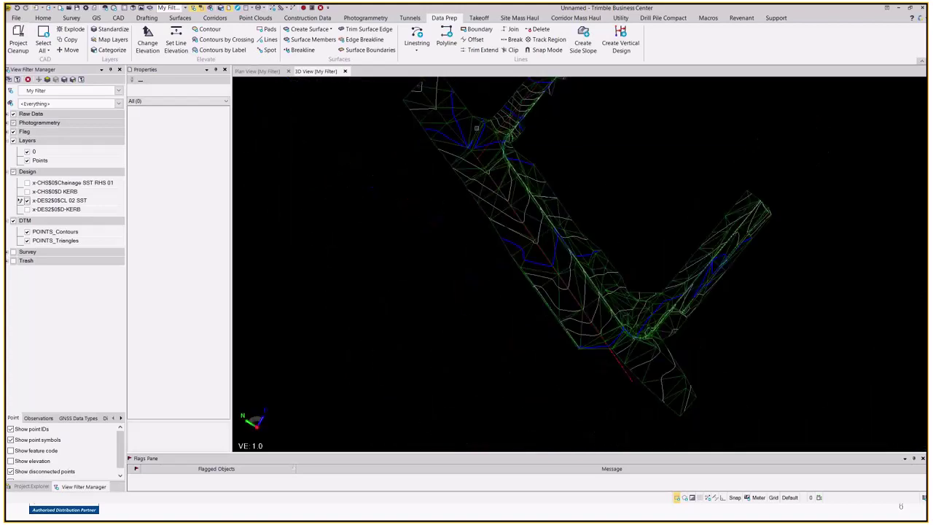
middle_click_drag(468, 133, 487, 232)
middle_click_drag(638, 232, 631, 189)
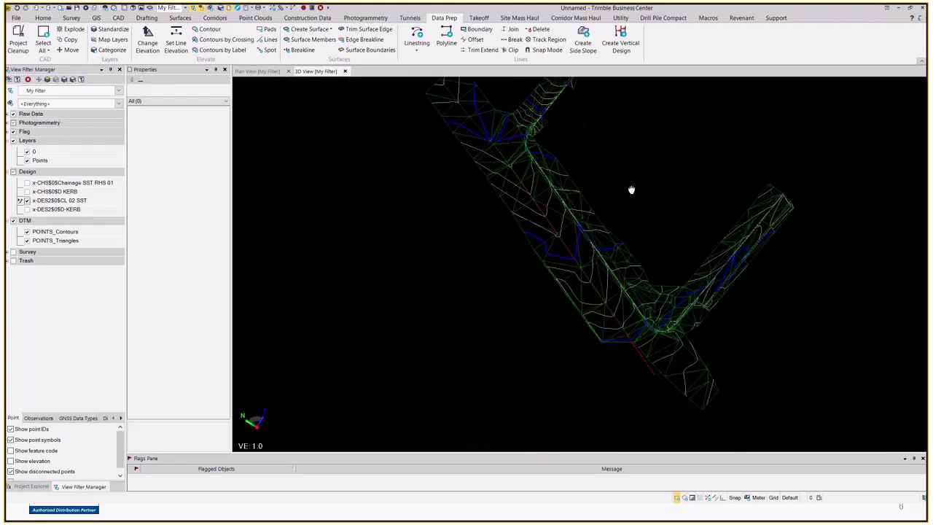
scroll(631, 190, "up", 2)
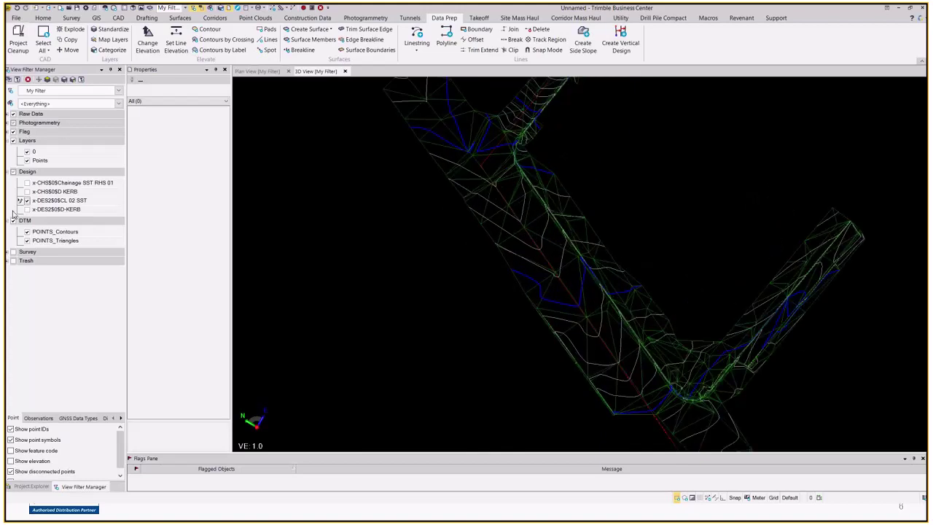
Step: Hide the POINTS_Contours layer so that only the triangles of the DTM group are displayed
left_click(27, 231)
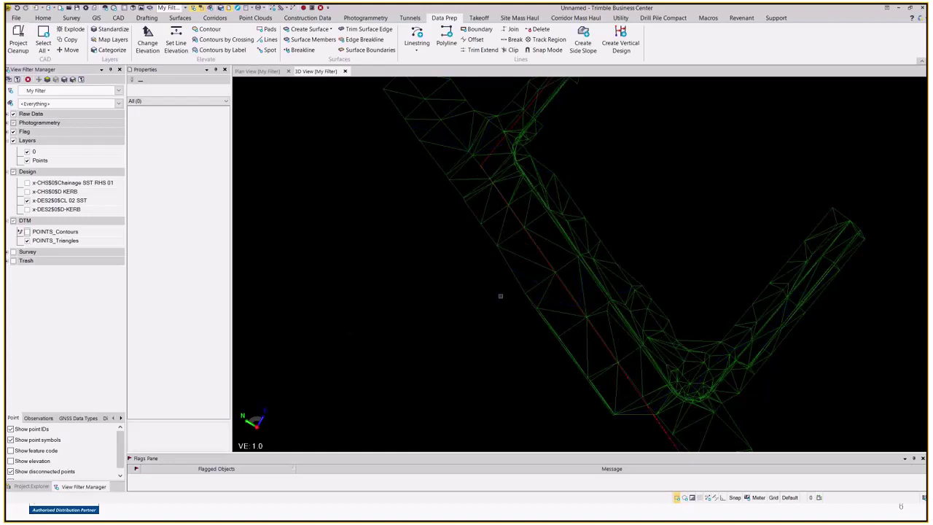
scroll(692, 343, "down", 2)
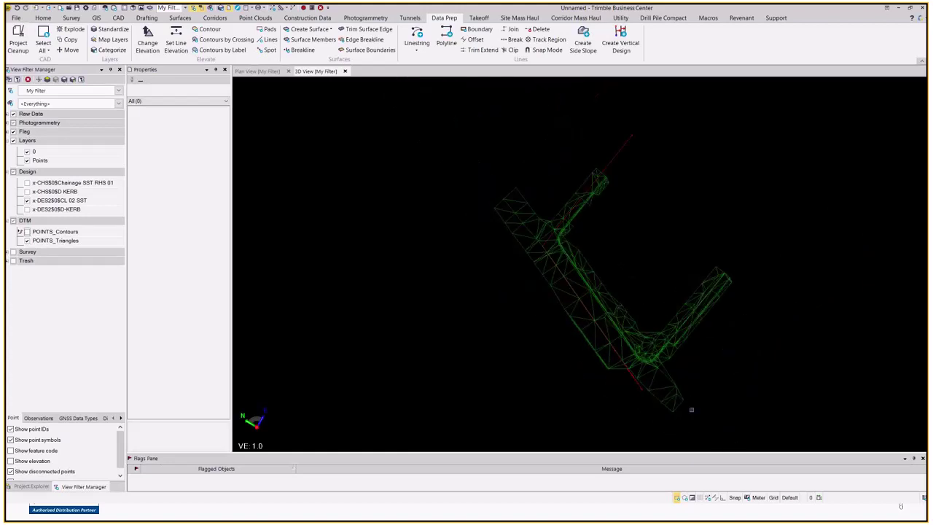
middle_click_drag(692, 410, 627, 287)
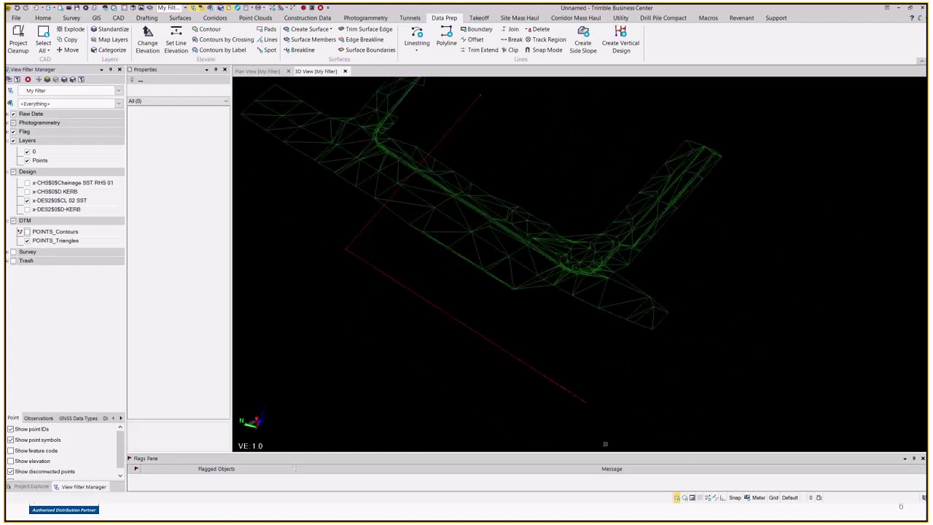
Step: Inspect the properties of the POINT_CROSS block on the centreline, and compare the centreline's height with the DTM triangles
scroll(559, 393, "up", 4)
scroll(513, 334, "up", 3)
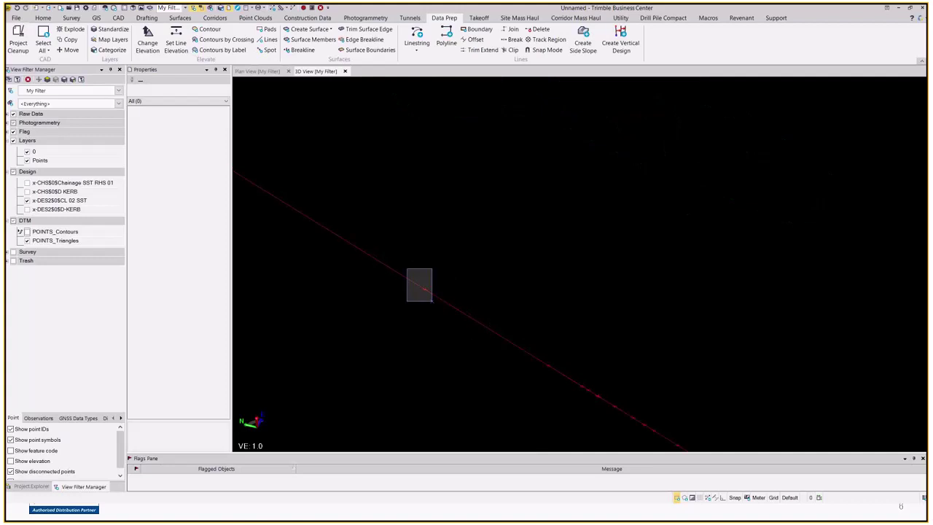
left_click(432, 300)
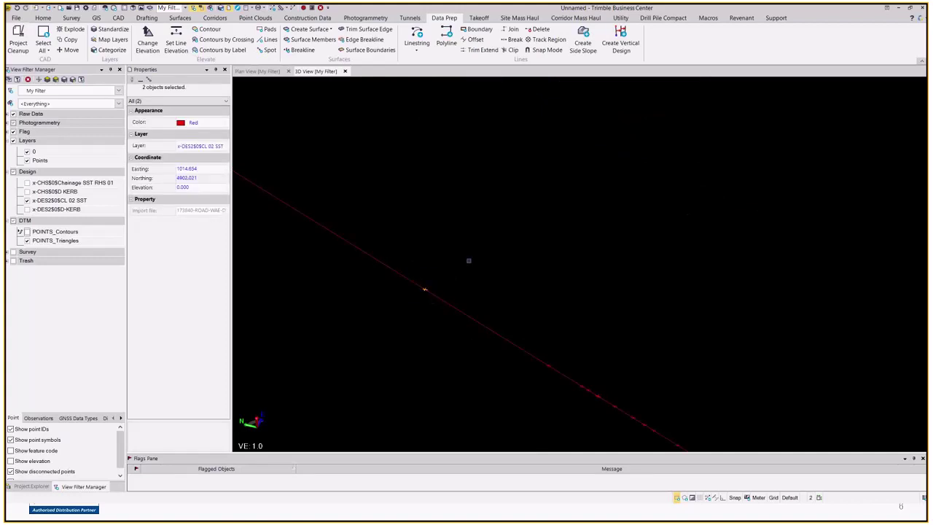
key("Escape")
scroll(437, 300, "up", 2)
left_click(388, 265)
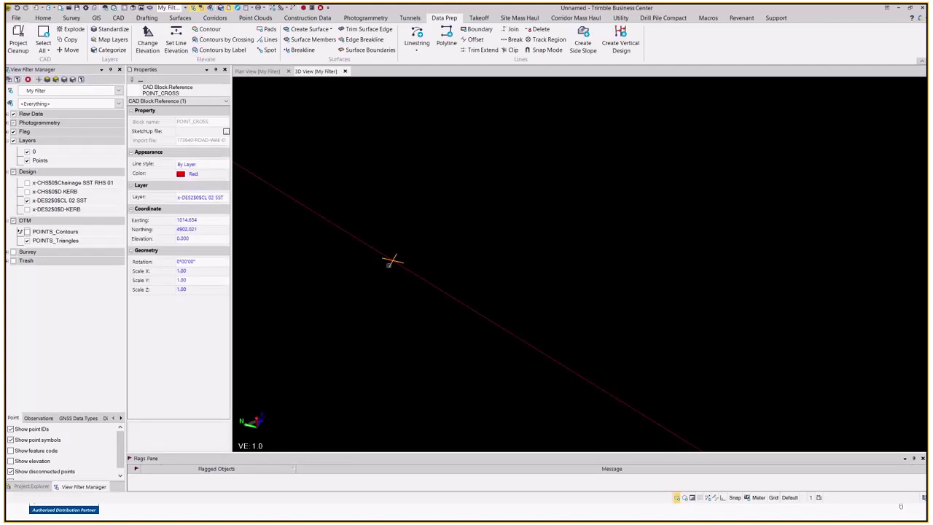
left_click(598, 190)
scroll(570, 259, "down", 10)
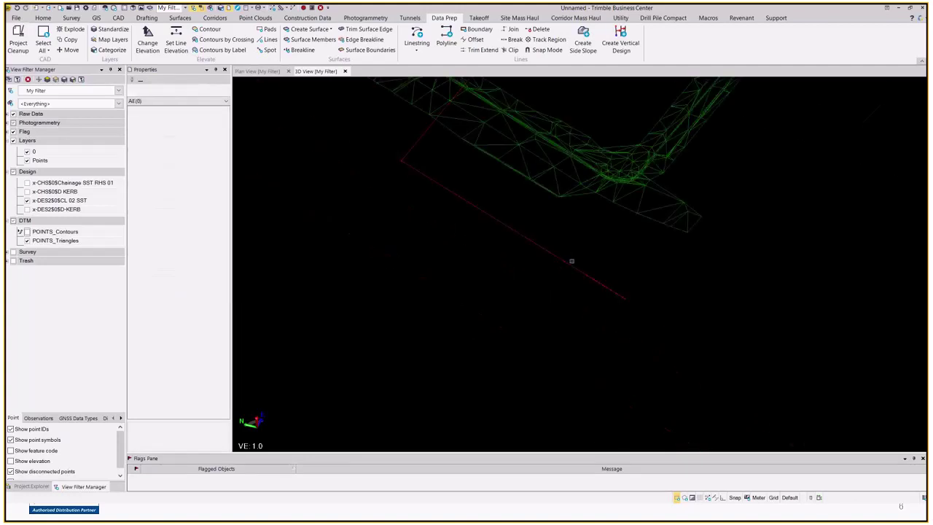
scroll(645, 327, "up", 5)
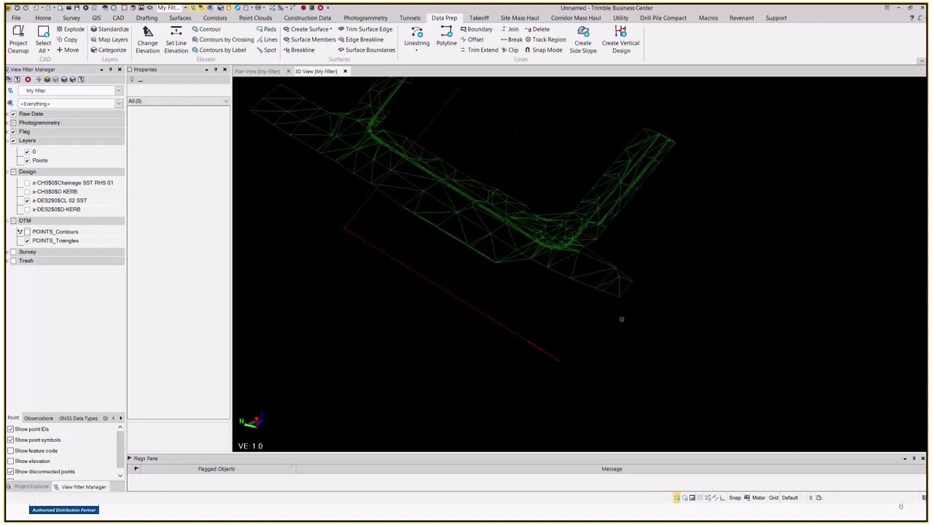
middle_click_drag(646, 327, 703, 352)
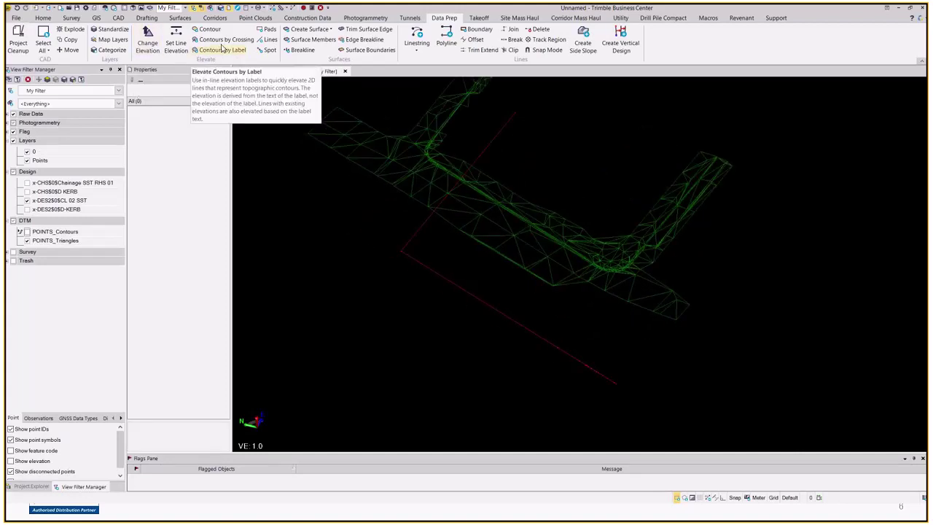
Step: Review the options of the Change Elevation and Set Line Elevation commands without applying them
left_click(142, 43)
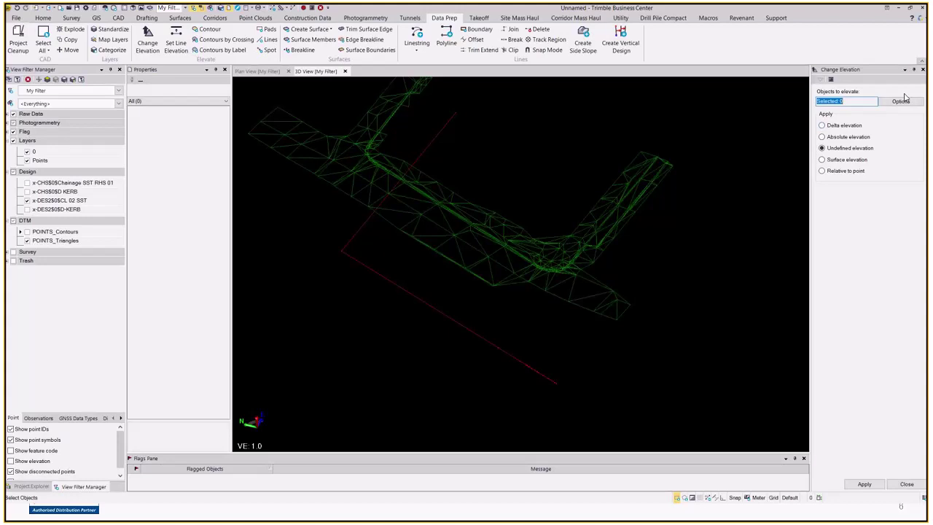
left_click(923, 69)
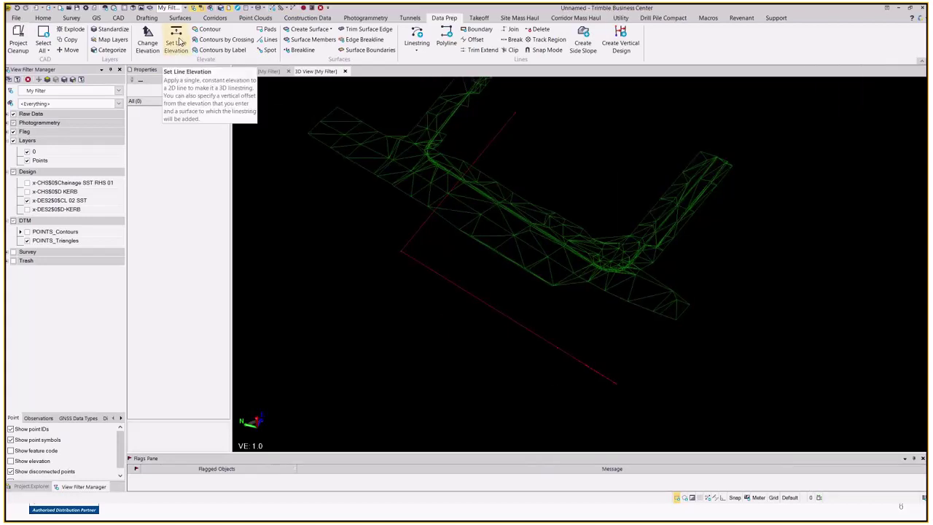
left_click(178, 42)
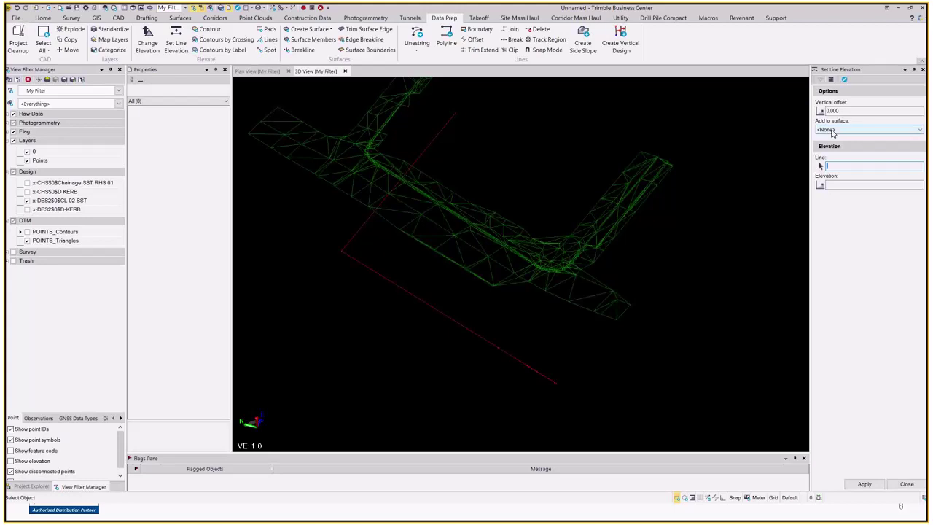
left_click(923, 70)
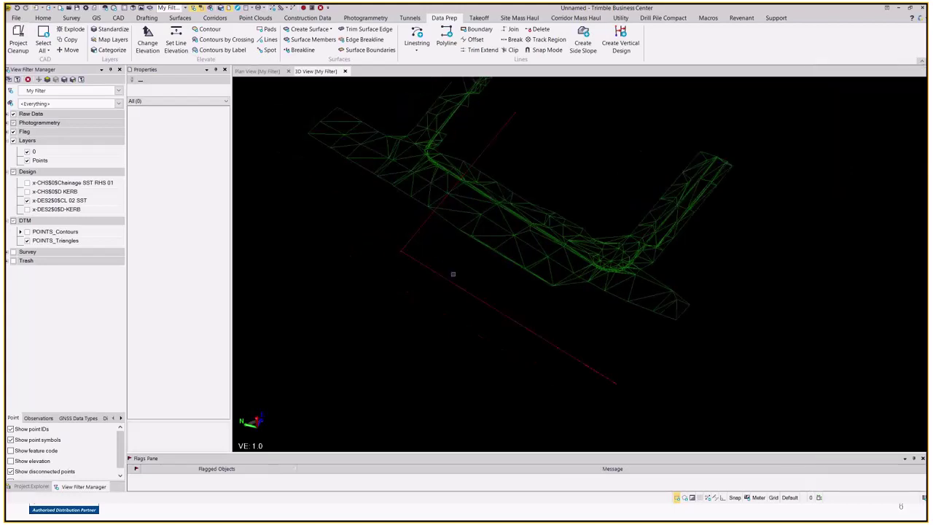
Step: Start the Elevate Lines command, review the text insertion option, and set the VPI placement to Intersecting line
left_click(267, 40)
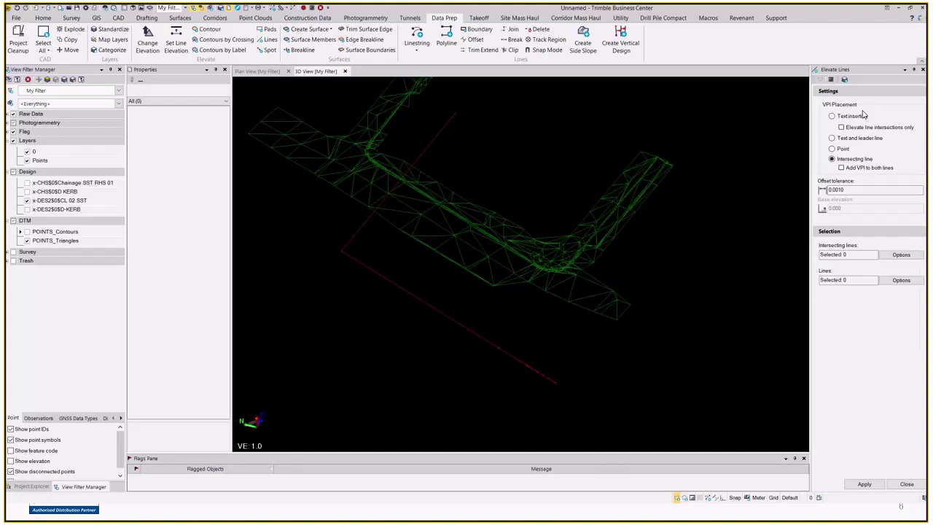
left_click(850, 117)
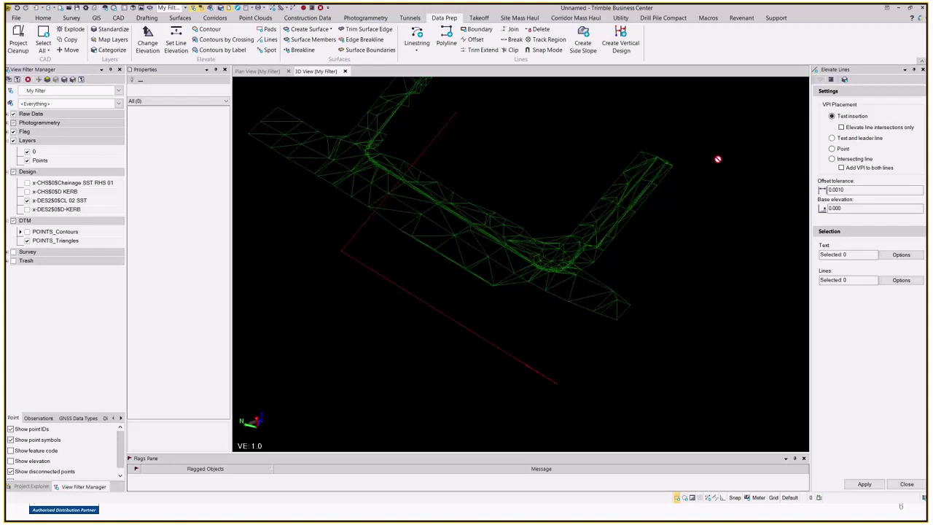
left_click(840, 157)
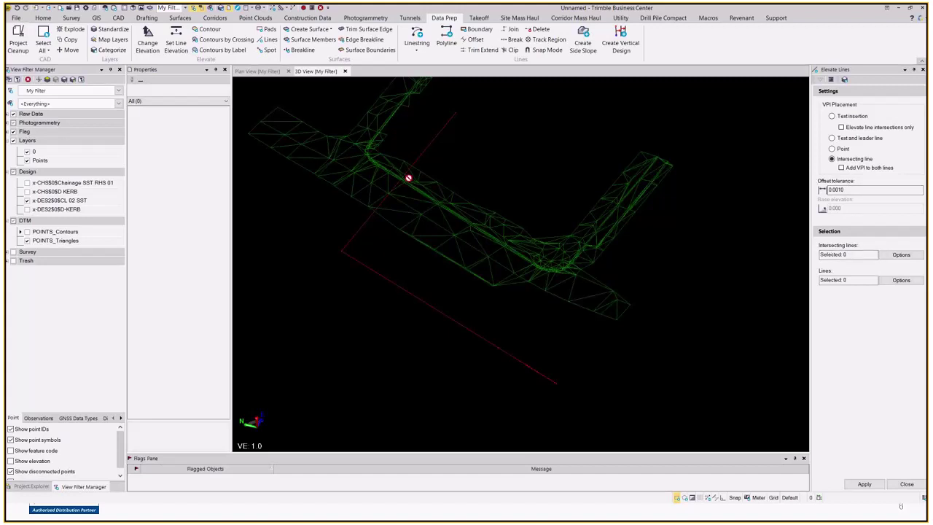
right_click_drag(408, 178, 502, 258)
middle_click_drag(501, 259, 527, 325)
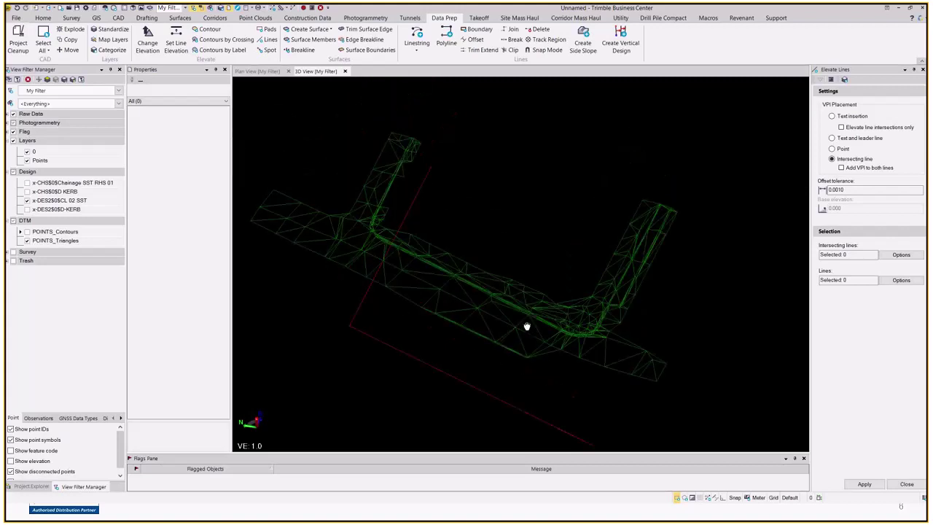
Step: Choose all objects on the POINTS_Triangles layer as the intersecting lines for the elevation
left_click(900, 254)
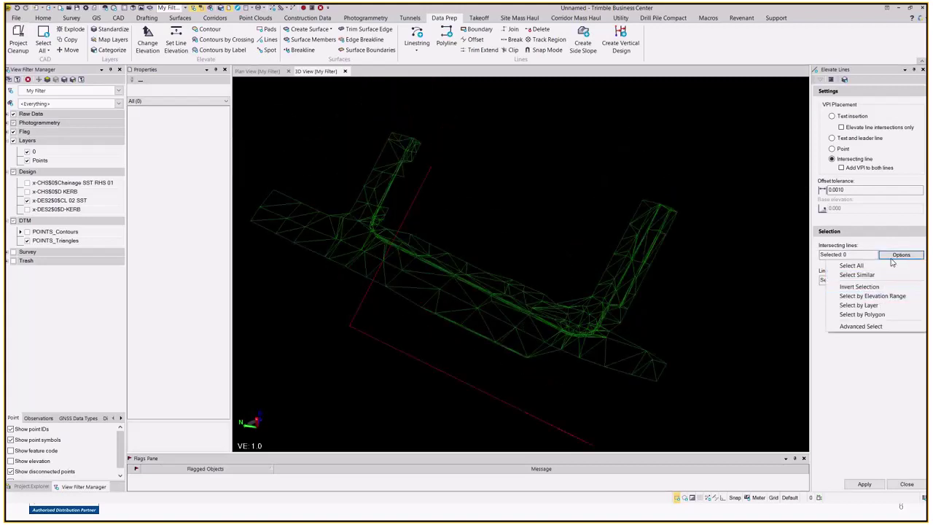
left_click(861, 304)
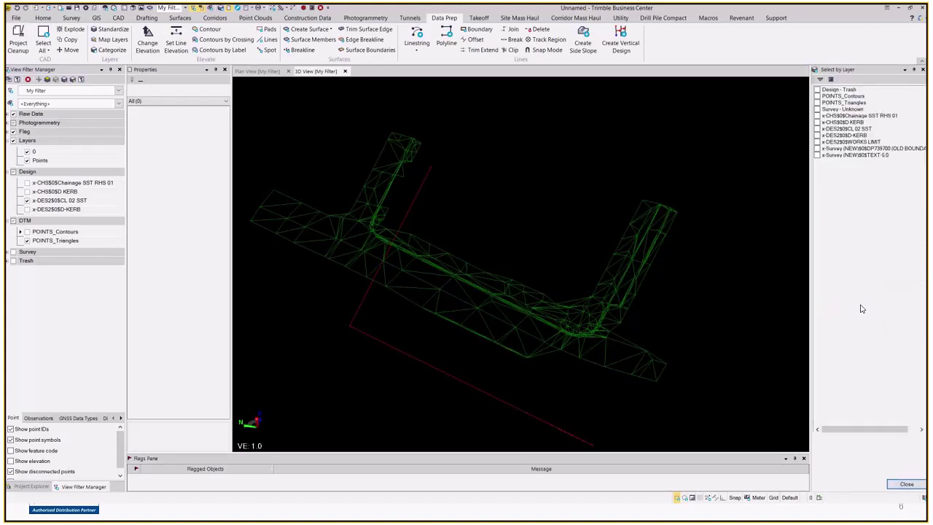
left_click(817, 103)
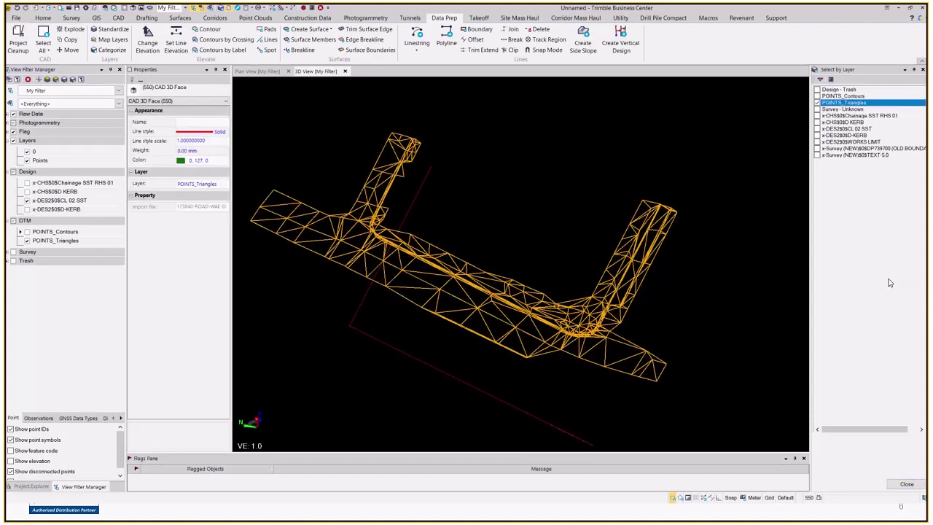
left_click(905, 484)
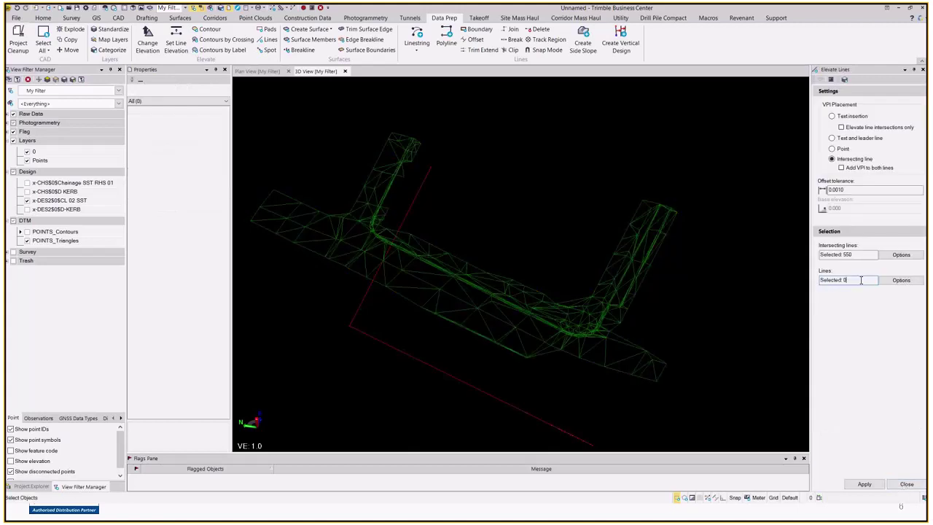
Step: Elevate the CL 02 SST centreline linestring from the selected triangles, check it in 3D, and close the command
left_click(478, 391)
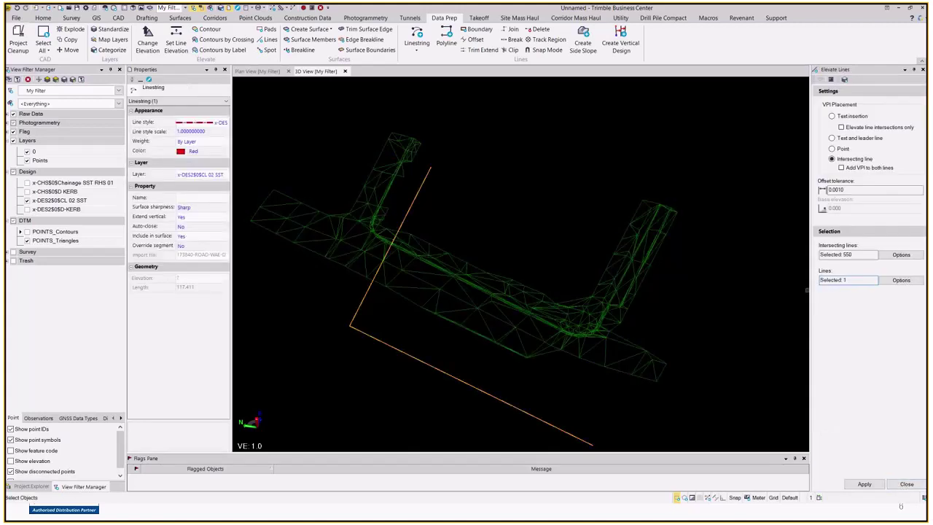
scroll(676, 203, "down", 2)
scroll(677, 204, "down", 2)
right_click_drag(607, 274, 615, 252)
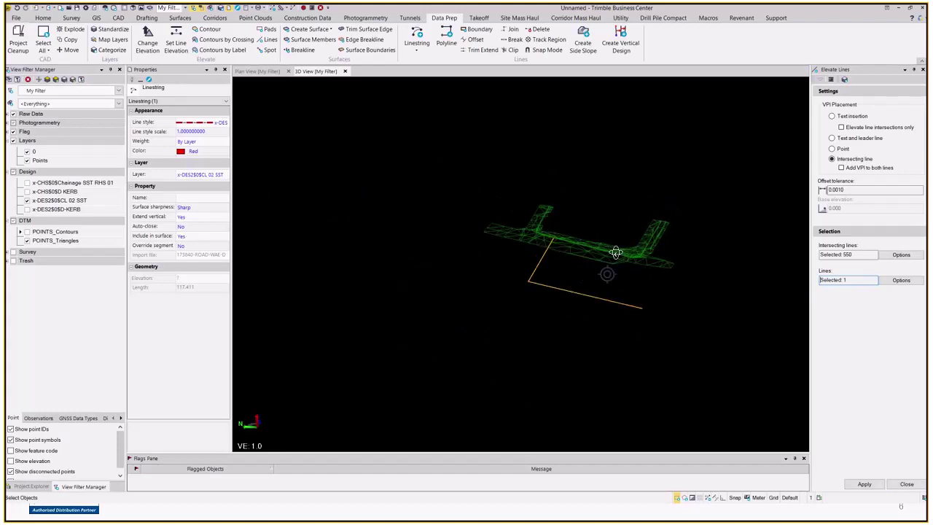
left_click(864, 484)
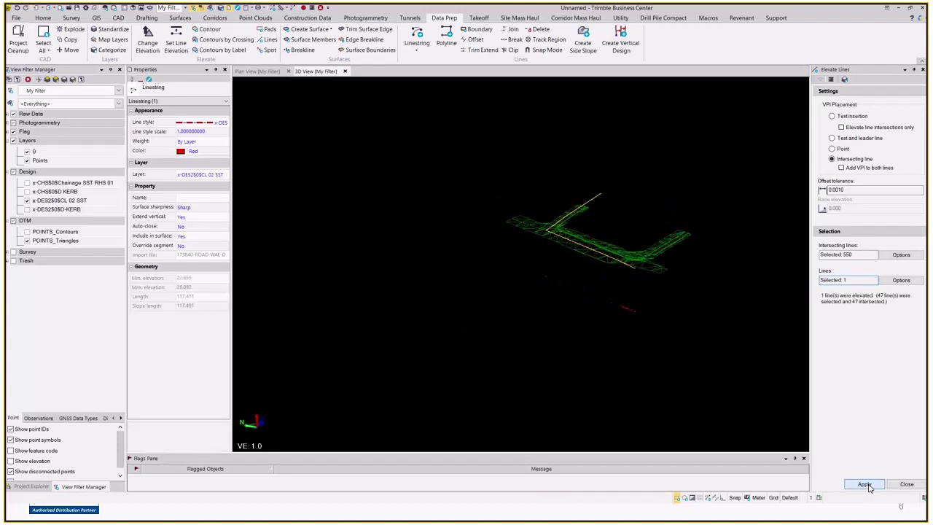
scroll(572, 225, "up", 6)
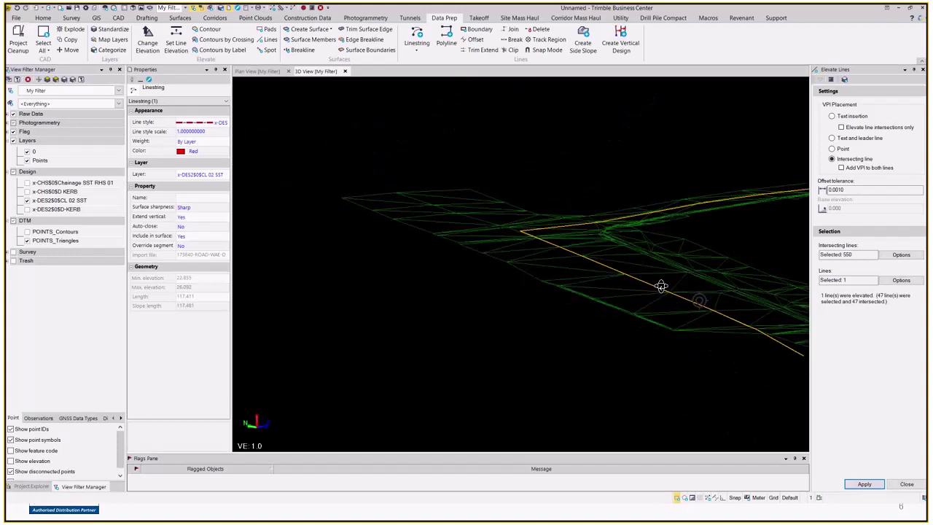
right_click_drag(623, 286, 647, 248)
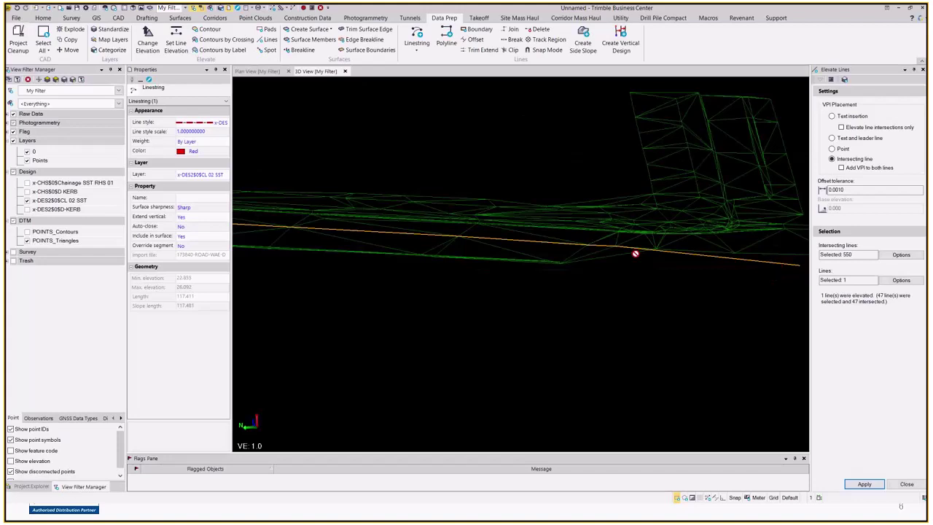
left_click(906, 483)
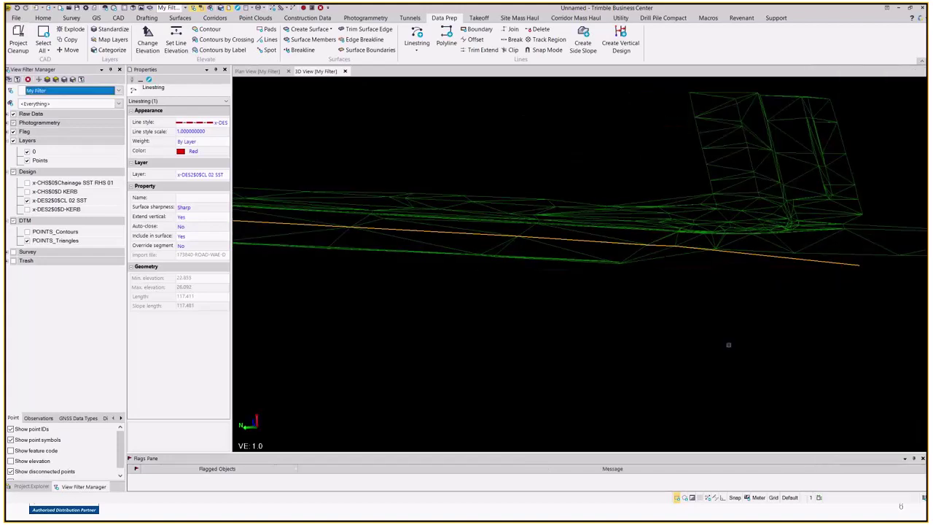
Step: Examine from several 3D angles how the elevated centreline follows the DTM triangles and where it extends beyond them
left_click(858, 261)
left_click(850, 263)
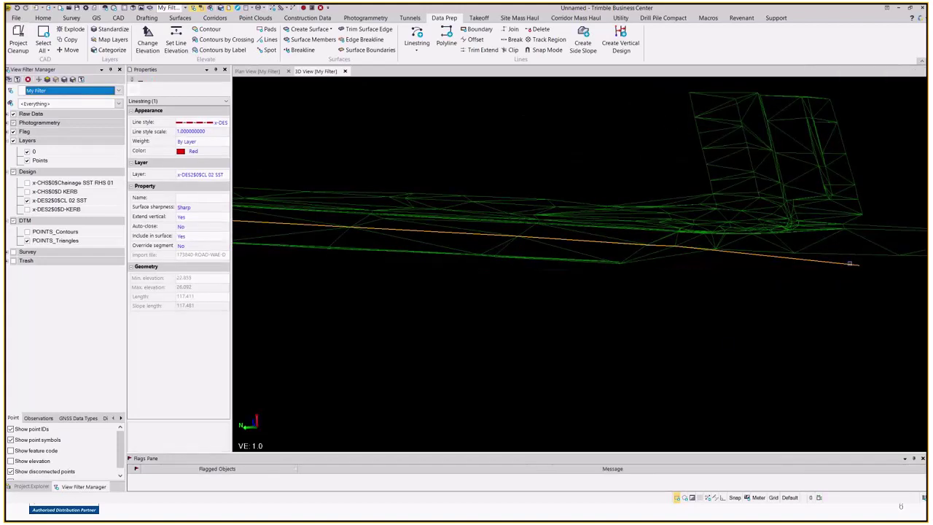
right_click(849, 263)
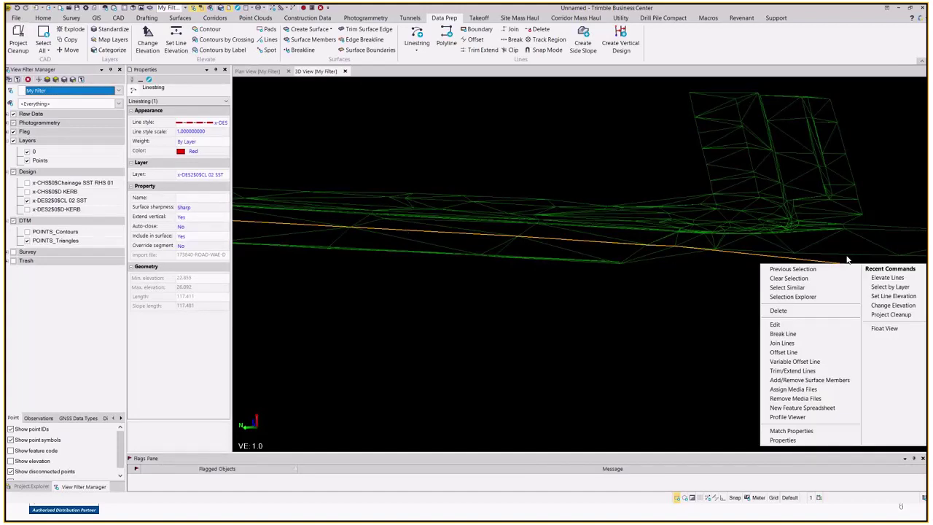
left_click(431, 296)
scroll(379, 274, "down", 3)
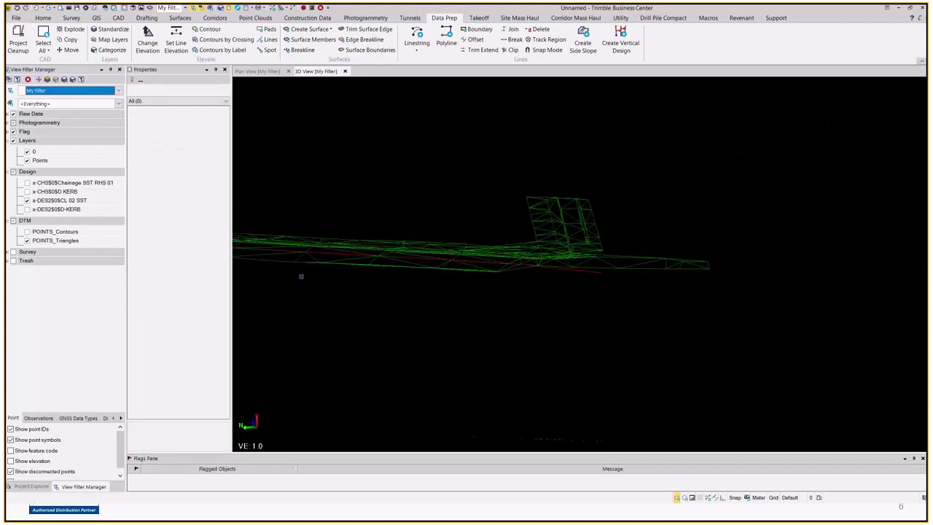
left_click_drag(301, 276, 407, 281)
scroll(407, 282, "down", 2)
middle_click_drag(407, 281, 566, 264)
mouse_move(566, 264)
left_mouse_down()
mouse_move(544, 266)
mouse_move(734, 241)
mouse_move(757, 221)
mouse_move(649, 224)
left_mouse_up()
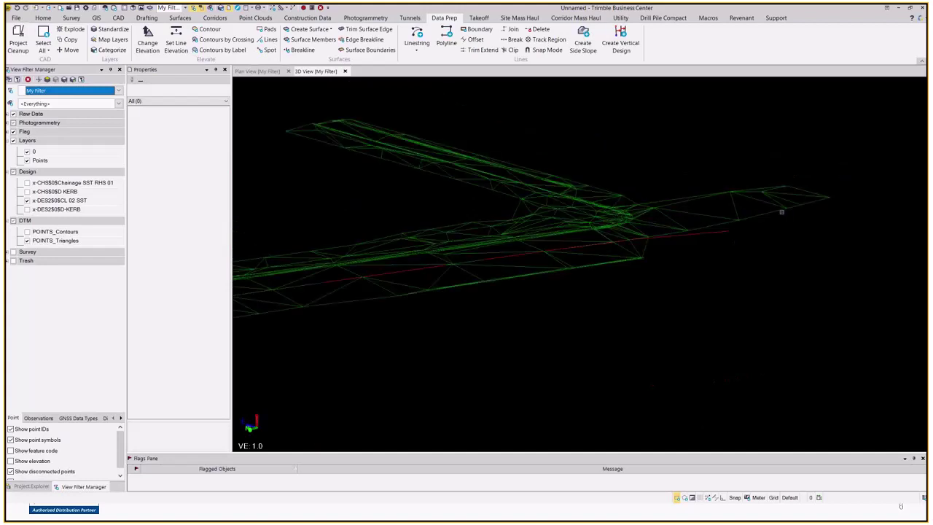
left_click_drag(726, 230, 427, 274)
left_click_drag(772, 319, 666, 332)
middle_click_drag(744, 192, 586, 266)
scroll(589, 264, "down", 3)
left_click_drag(675, 191, 646, 210)
scroll(669, 208, "up", 1)
middle_click_drag(668, 208, 604, 303)
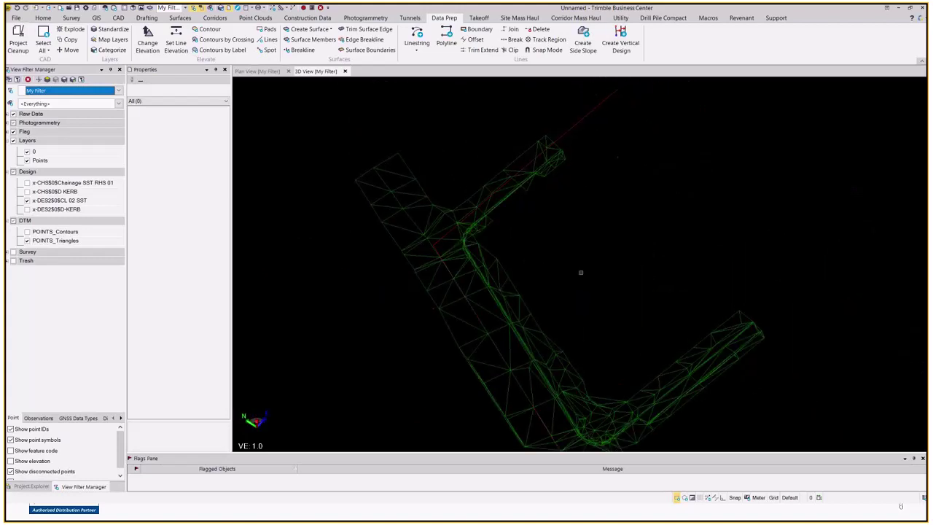
Step: Show the x-DES2$0$D-KERB layer of the Design group alongside the DTM triangles in the 3D view
left_click(27, 209)
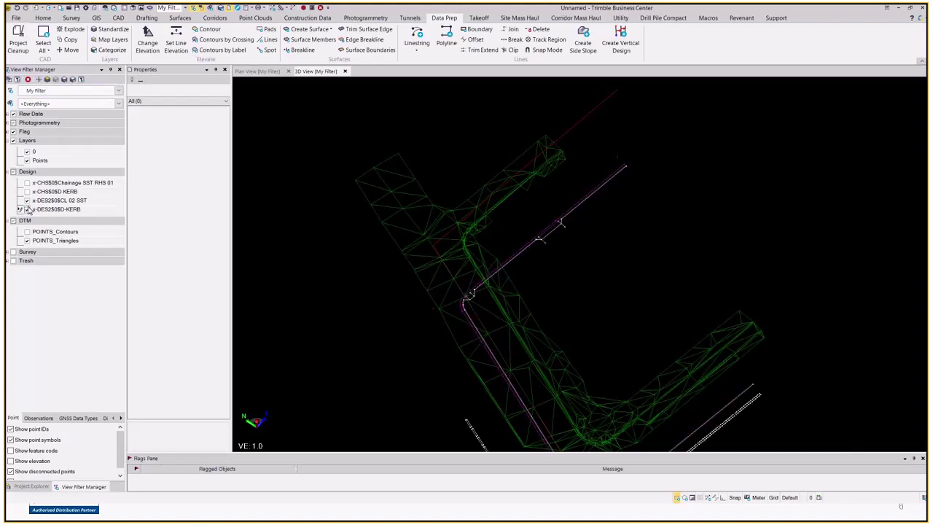
scroll(585, 268, "down", 3)
mouse_move(597, 333)
middle_mouse_down()
mouse_move(646, 302)
mouse_move(591, 287)
mouse_move(585, 360)
middle_mouse_up()
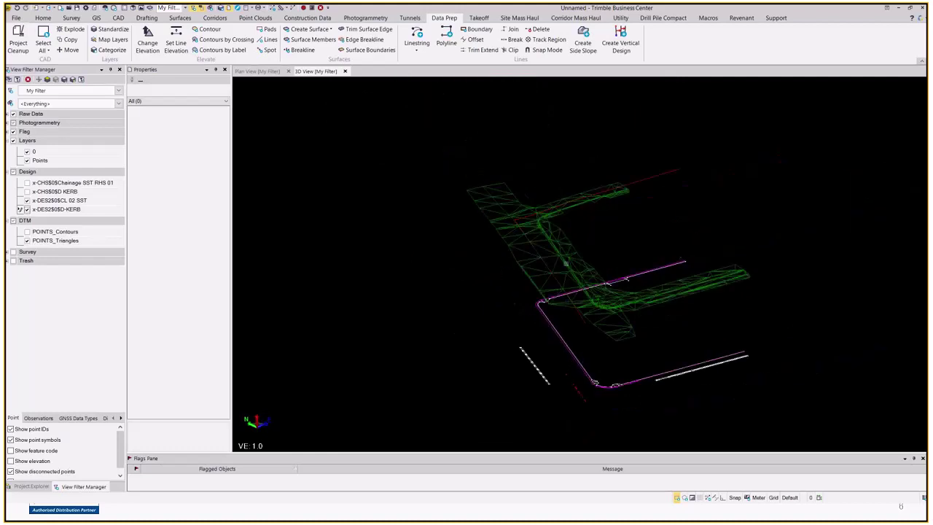
Step: Restart Elevate Lines with Intersecting line placement and select the POINTS_Triangles layer as intersecting lines
left_click(269, 40)
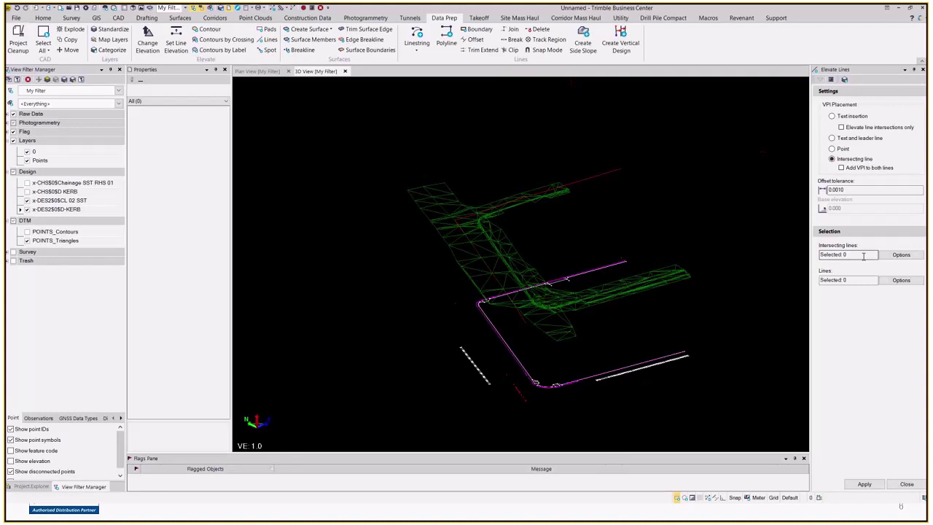
left_click(900, 255)
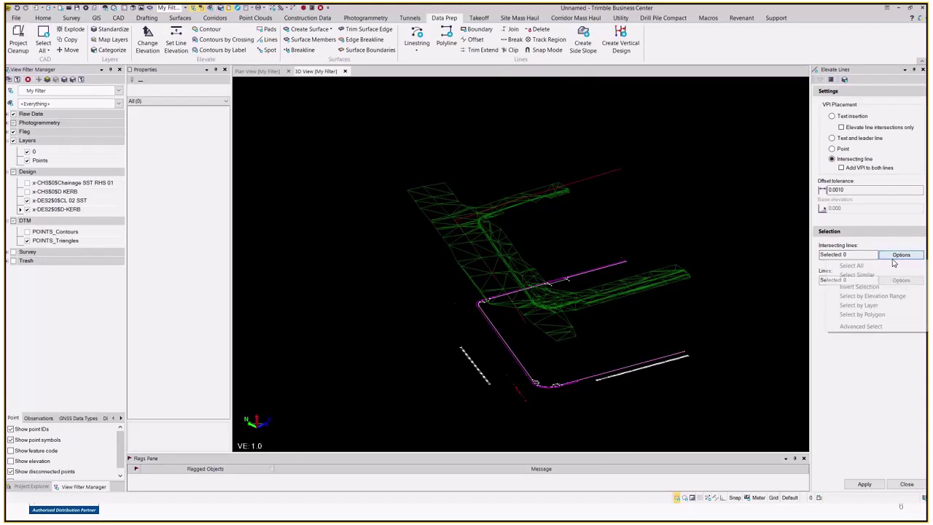
left_click(872, 307)
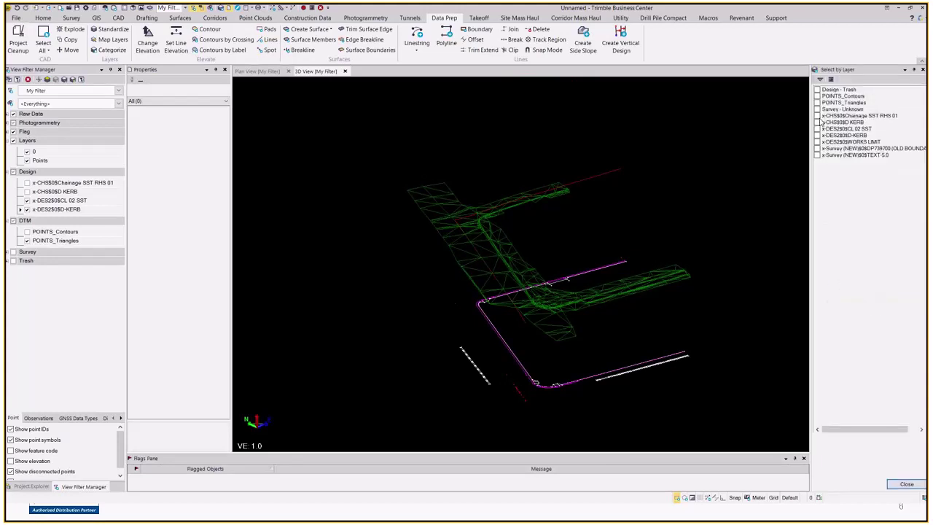
left_click(817, 103)
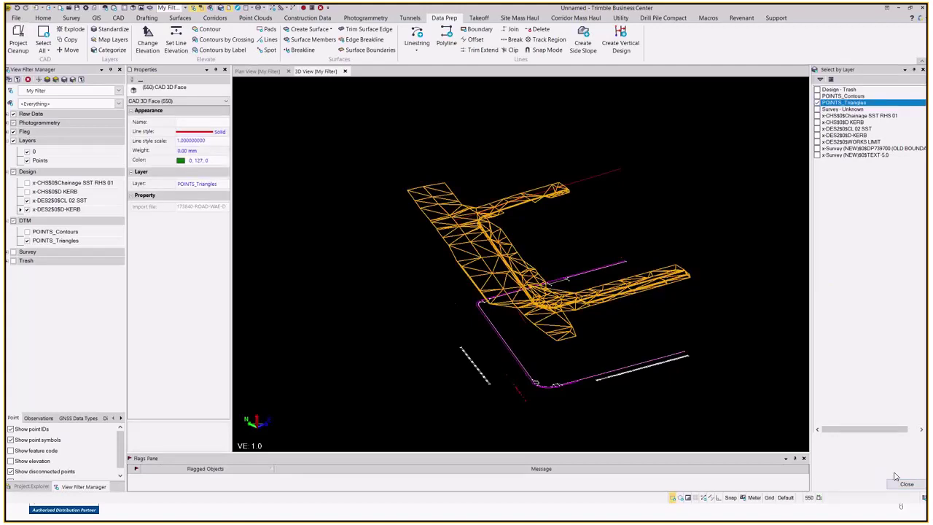
left_click(906, 484)
Step: Select the lines on the x-DES2$0$D-KERB layer, elevate them from the triangles, and close the command
left_click(901, 280)
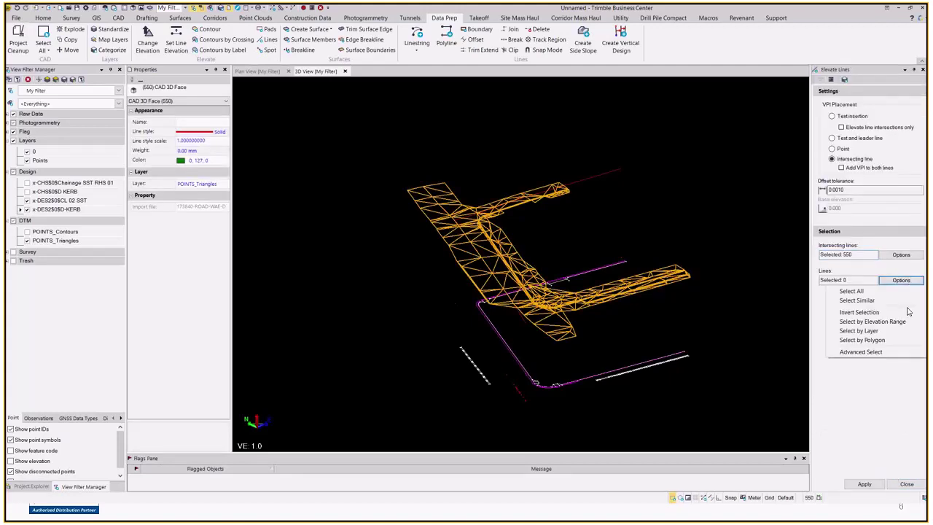
left_click(874, 330)
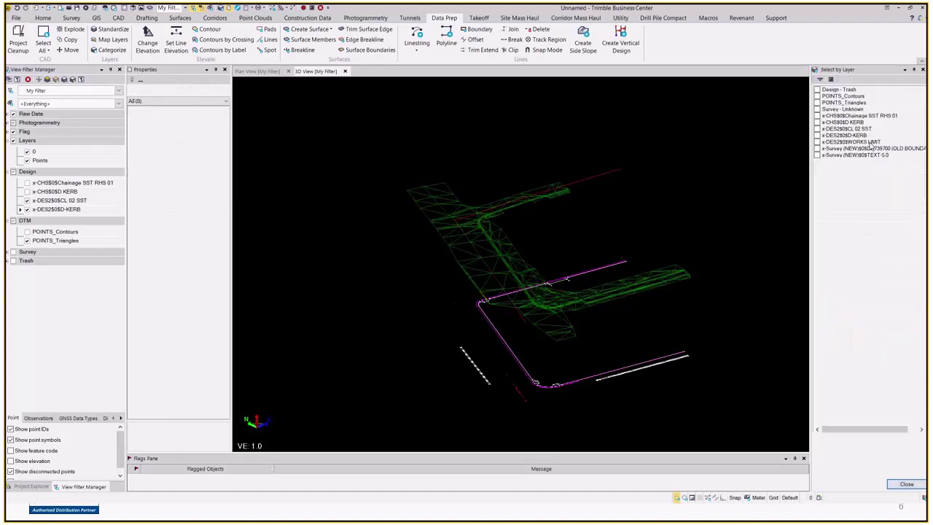
left_click(816, 135)
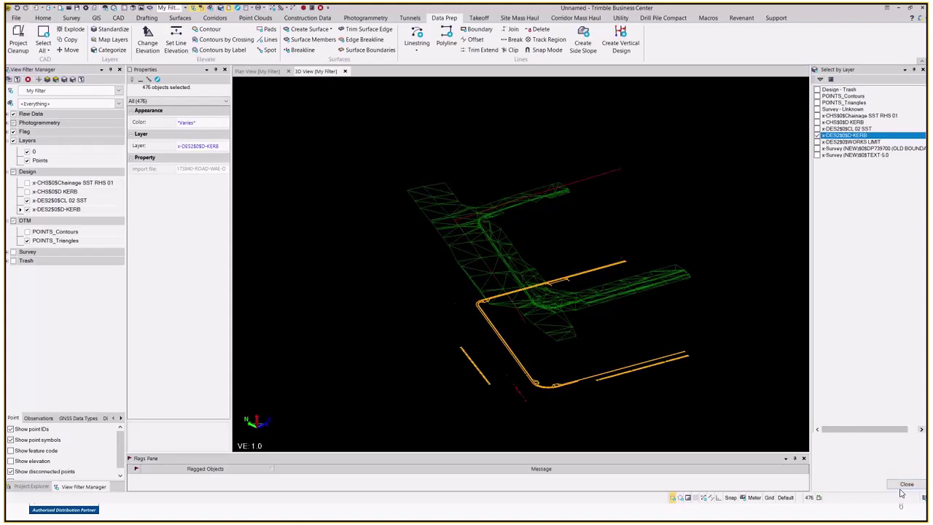
left_click(905, 484)
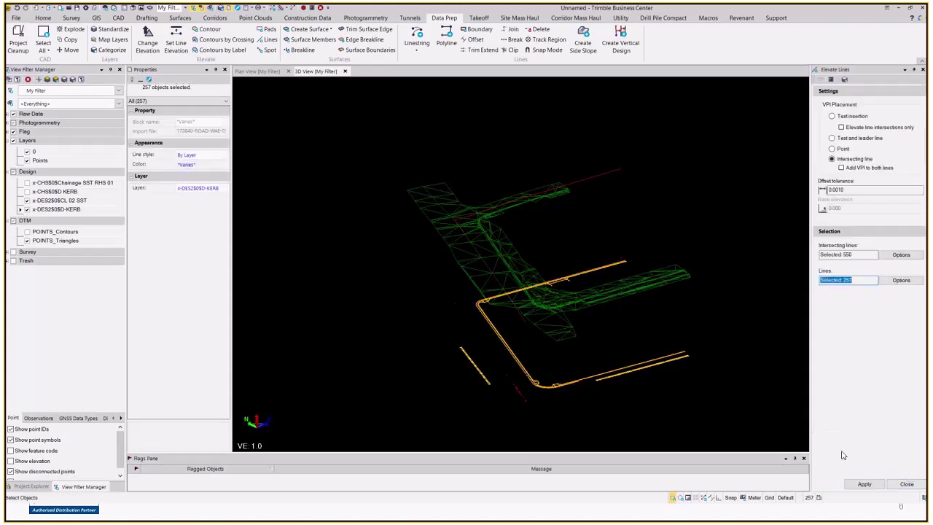
left_click(858, 484)
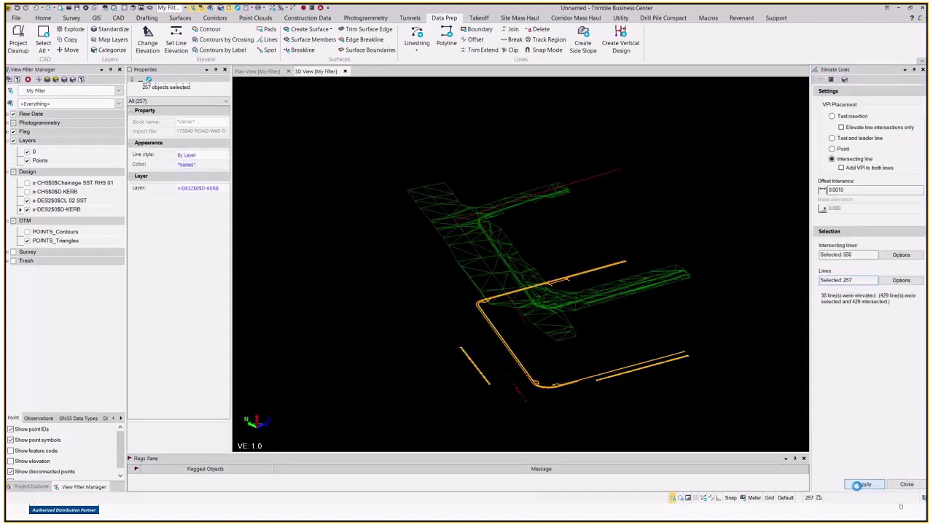
scroll(476, 384, "up", 5)
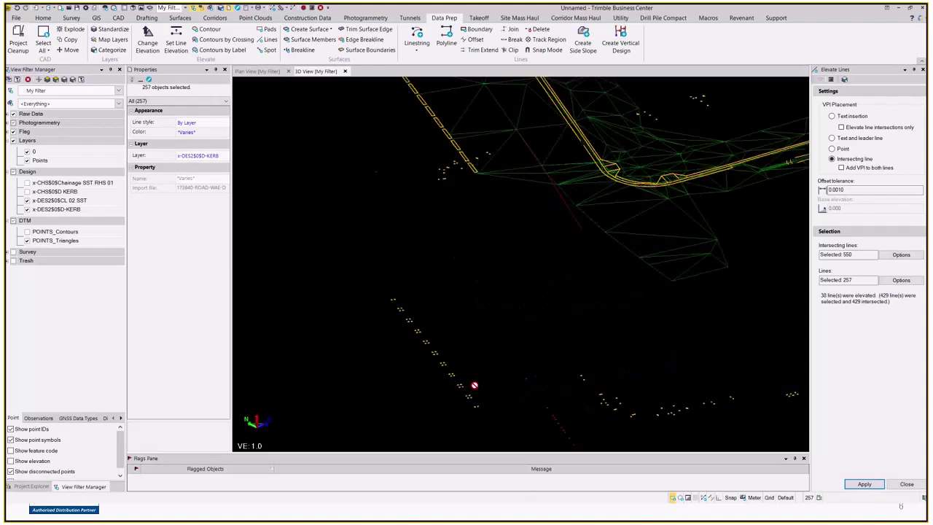
left_click(905, 484)
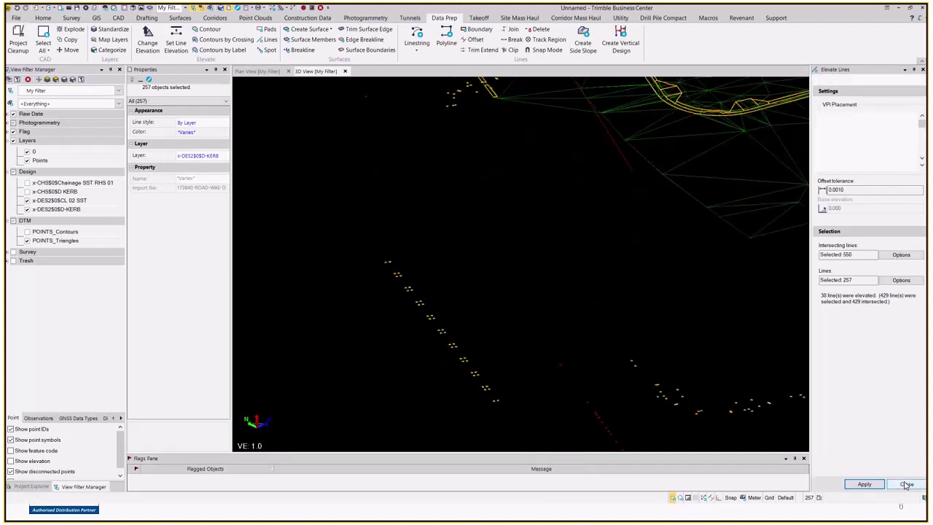
Step: Examine in 3D how the elevated kerb lines sit on the DTM triangles along the straights and around the corners
scroll(576, 314, "down", 5)
scroll(569, 311, "up", 6)
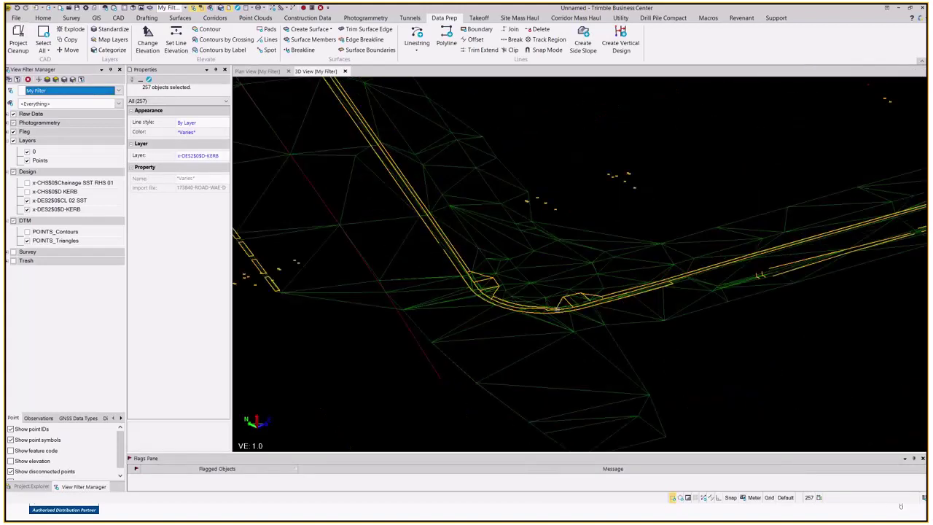
middle_click_drag(557, 309, 561, 319)
middle_click_drag(851, 264, 600, 187)
middle_click_drag(510, 109, 503, 247)
scroll(500, 208, "up", 6)
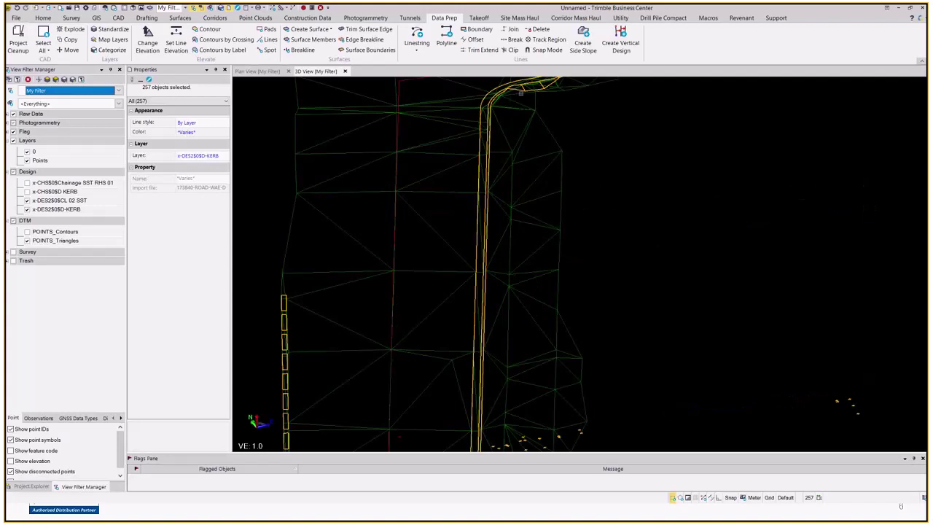
mouse_move(493, 211)
middle_mouse_down()
mouse_move(510, 211)
mouse_move(539, 242)
mouse_move(536, 251)
middle_mouse_up()
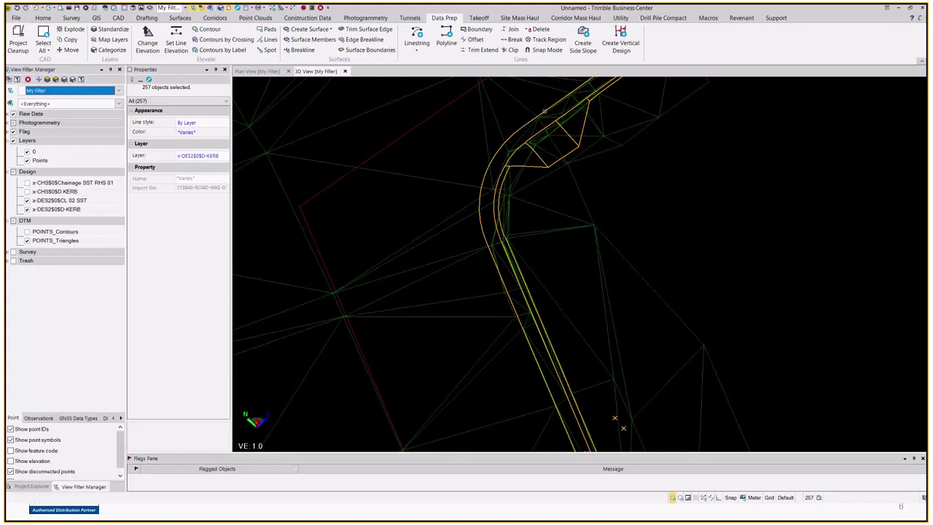
Step: Open the kerb line around the bend for linestring editing, inspect its vertical points of intersection, and close the editor
scroll(514, 136, "down", 1)
left_click(514, 134)
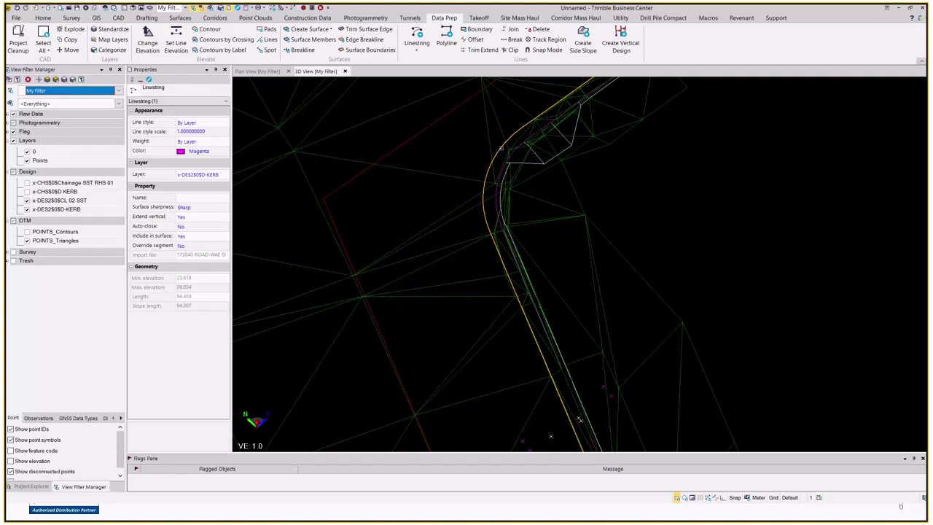
right_click(517, 128)
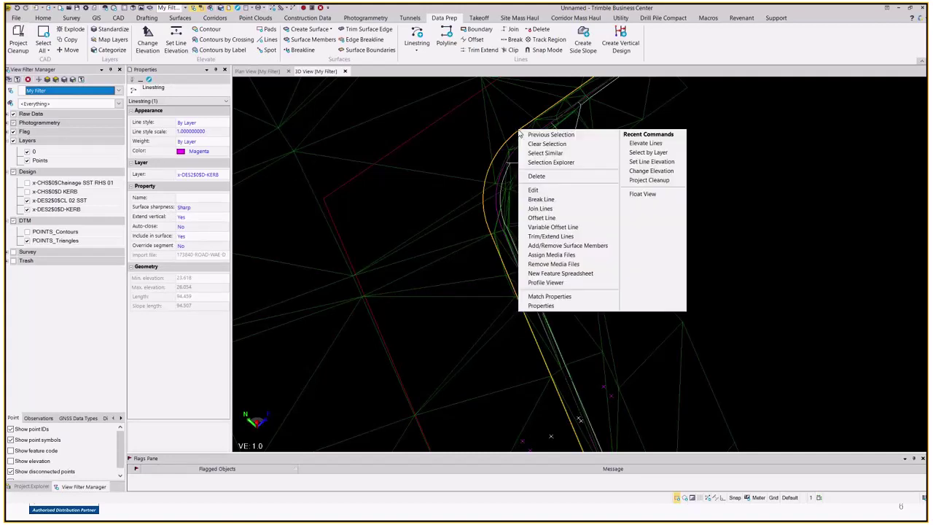
left_click(580, 192)
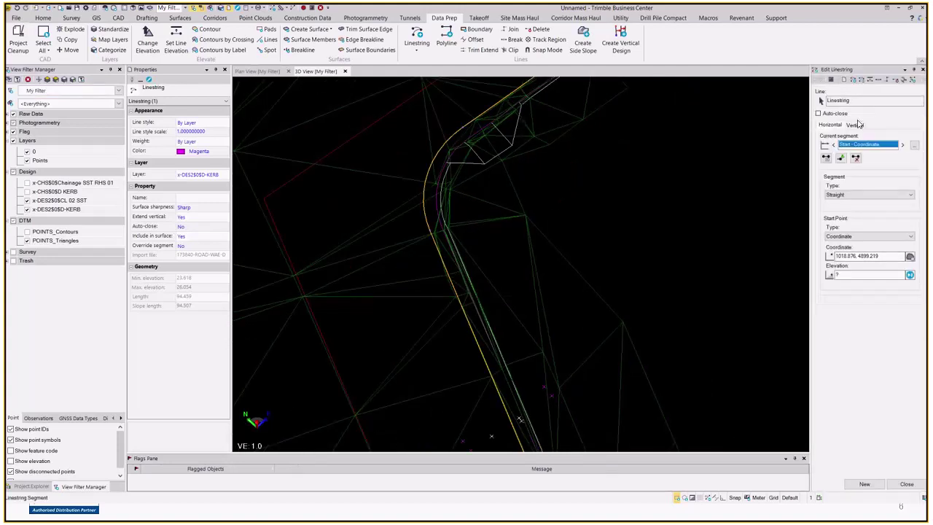
left_click(854, 125)
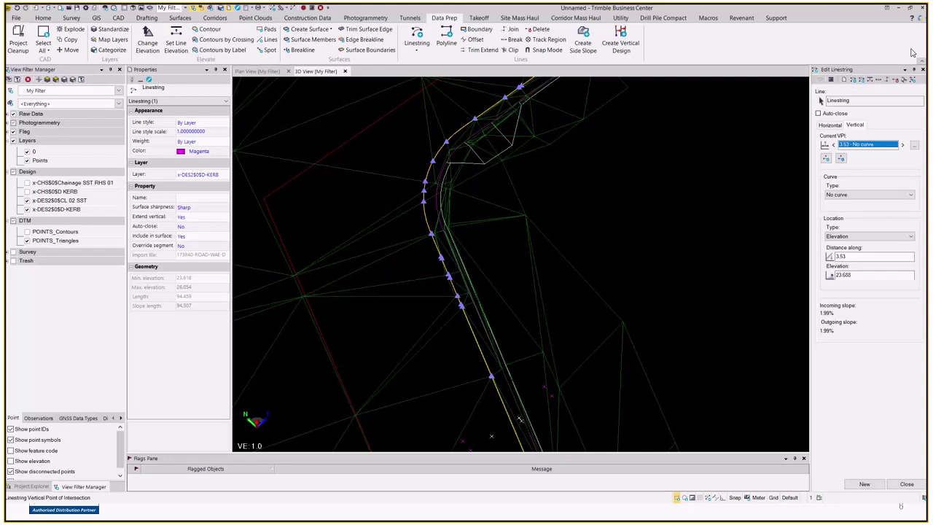
left_click(921, 70)
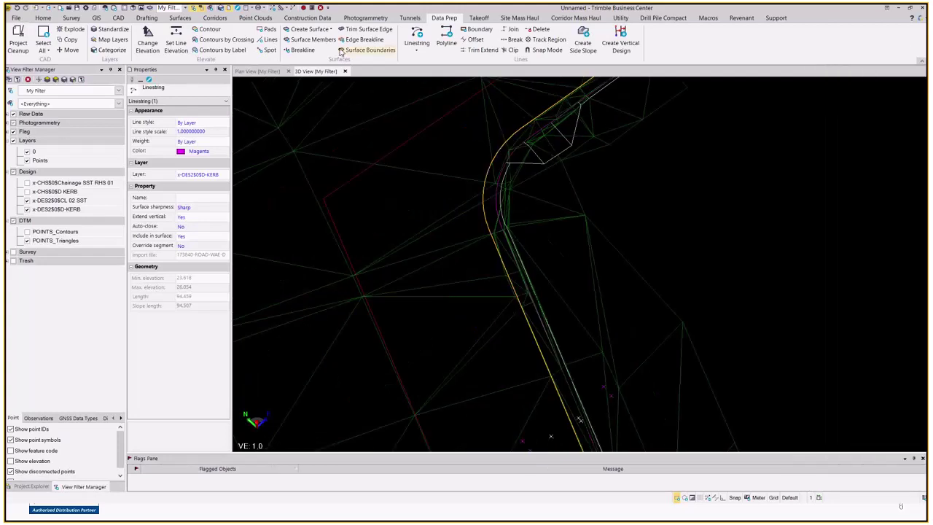
Step: Select the stray objects lying at zero elevation far beneath the DTM triangles and assign them to the Design - Trash layer
left_click(808, 189)
scroll(808, 190, "down", 4)
scroll(808, 189, "down", 3)
middle_click_drag(794, 222, 510, 284)
right_click_drag(514, 289, 588, 227)
middle_click_drag(526, 373, 547, 312)
scroll(554, 311, "up", 2)
right_click_drag(799, 348, 865, 382)
left_click_drag(349, 241, 854, 398)
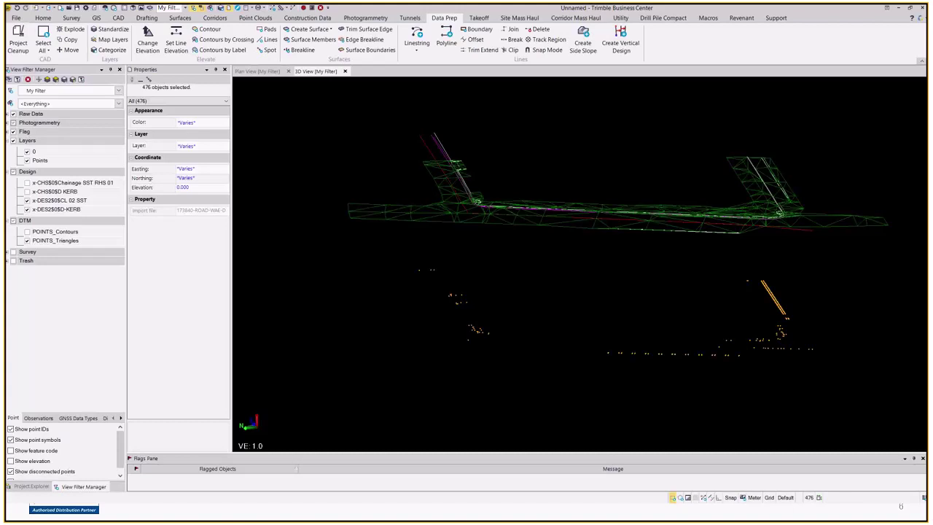
mouse_move(546, 7)
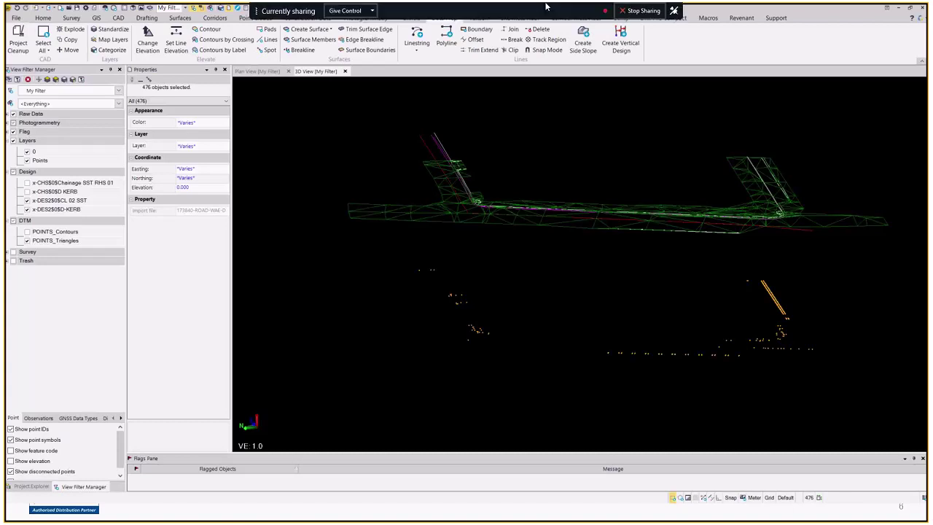
left_click(209, 146)
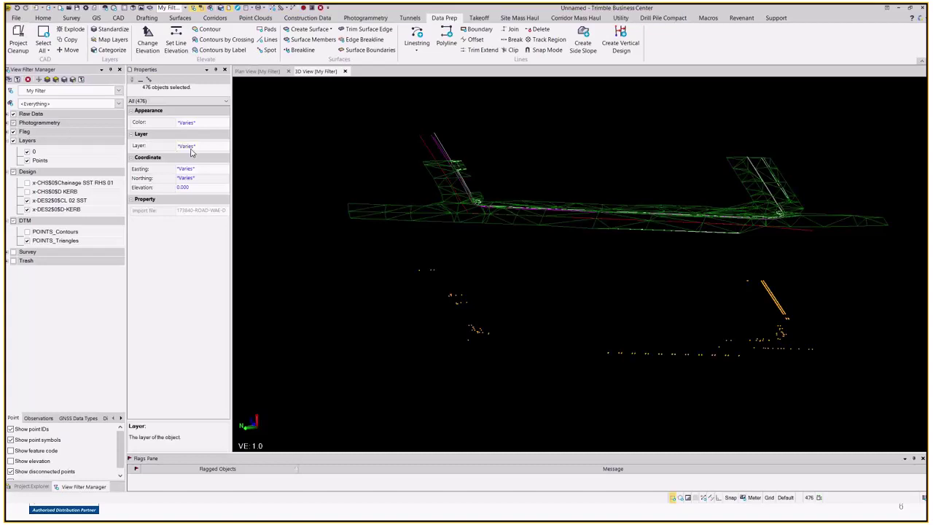
left_click(228, 148)
left_click(198, 158)
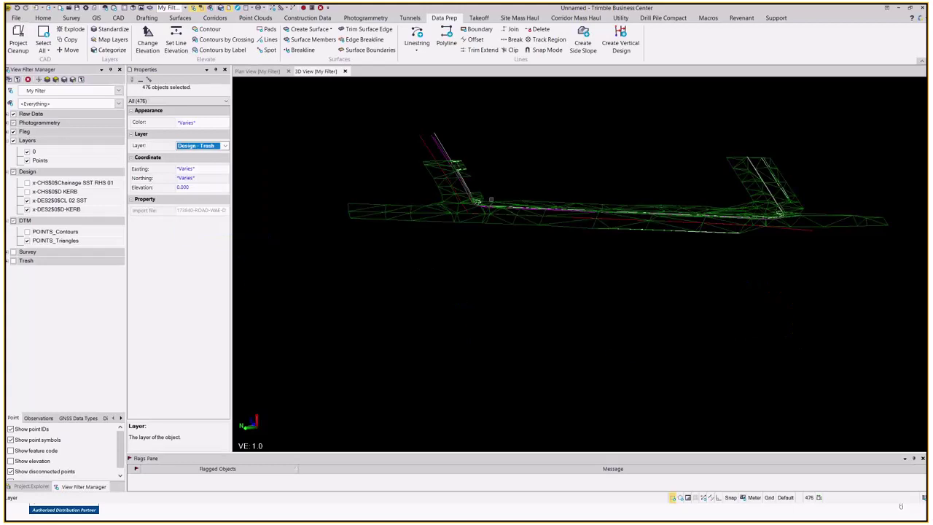
Step: Examine the remaining elevated linework and DTM triangles from several 3D angles
scroll(490, 199, "down", 3)
right_click_drag(490, 200, 473, 281)
middle_click_drag(541, 117, 557, 257)
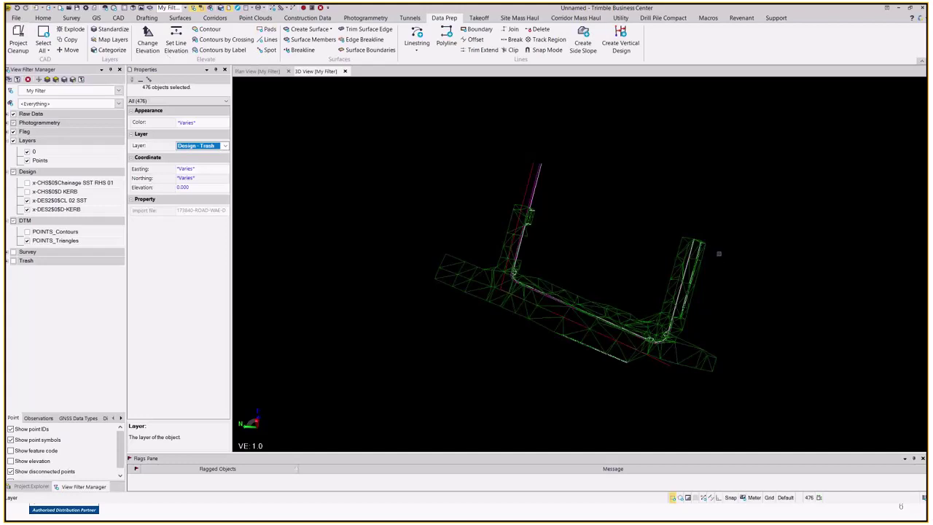
scroll(608, 325, "up", 3)
scroll(607, 325, "up", 3)
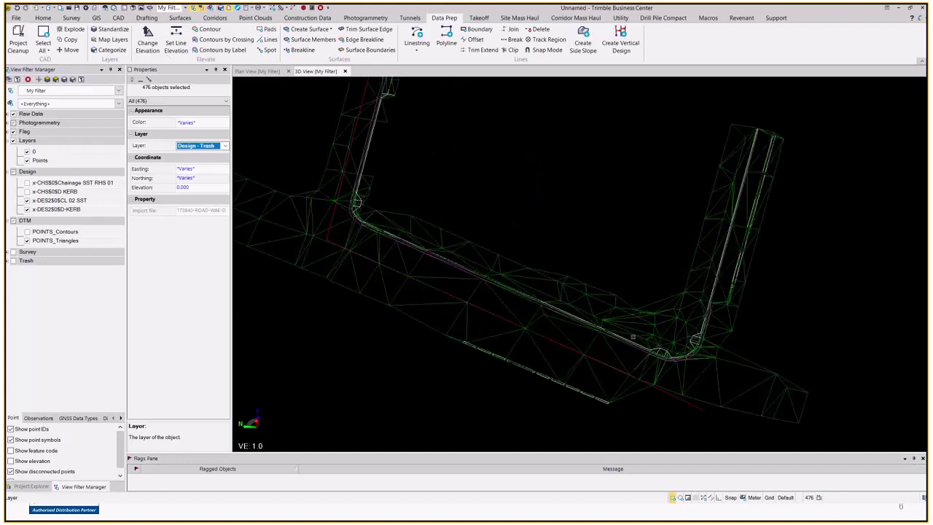
middle_click_drag(607, 325, 520, 304)
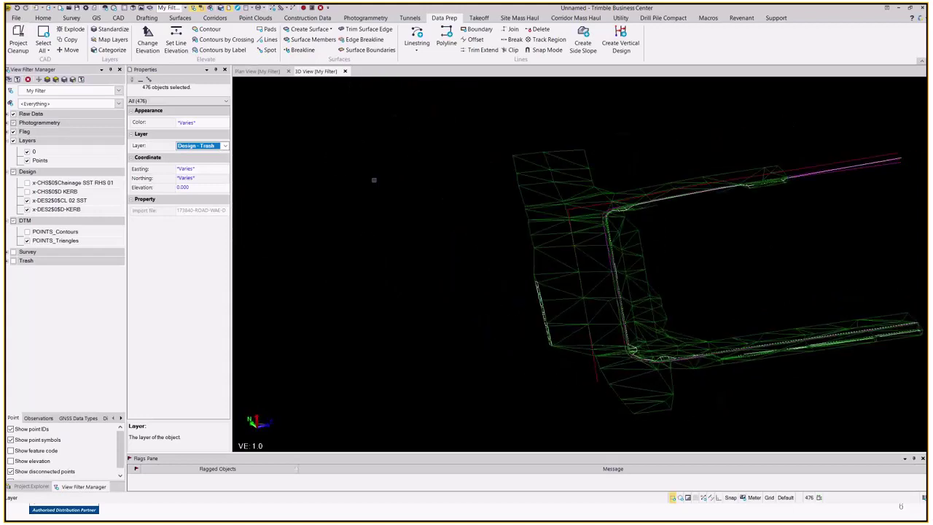
middle_click_drag(329, 120, 321, 155)
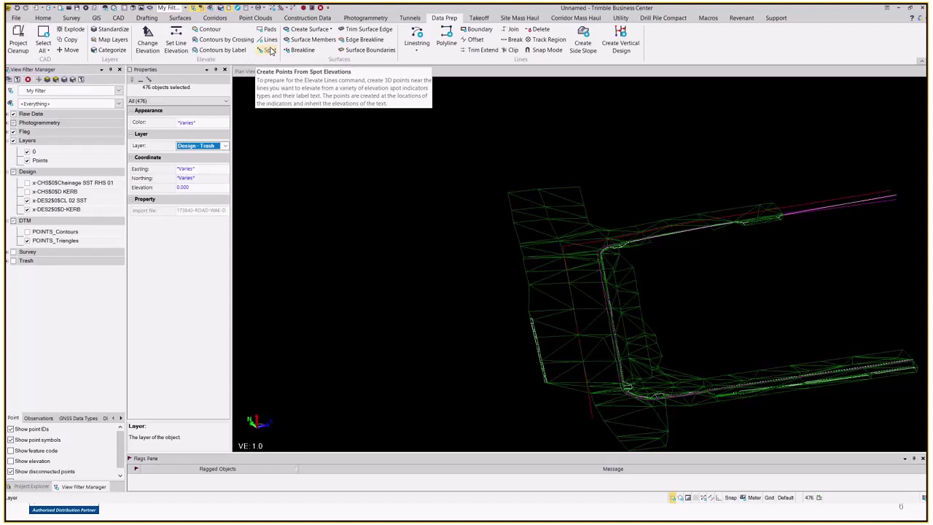
Step: Start a new surface named Design with the Design classification and Magenta colour
left_click(309, 30)
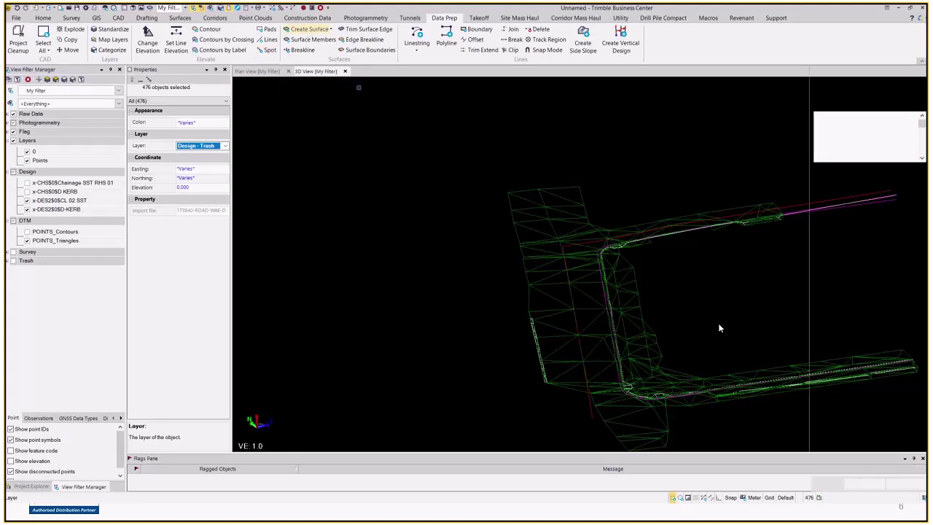
type("Design")
left_click(883, 119)
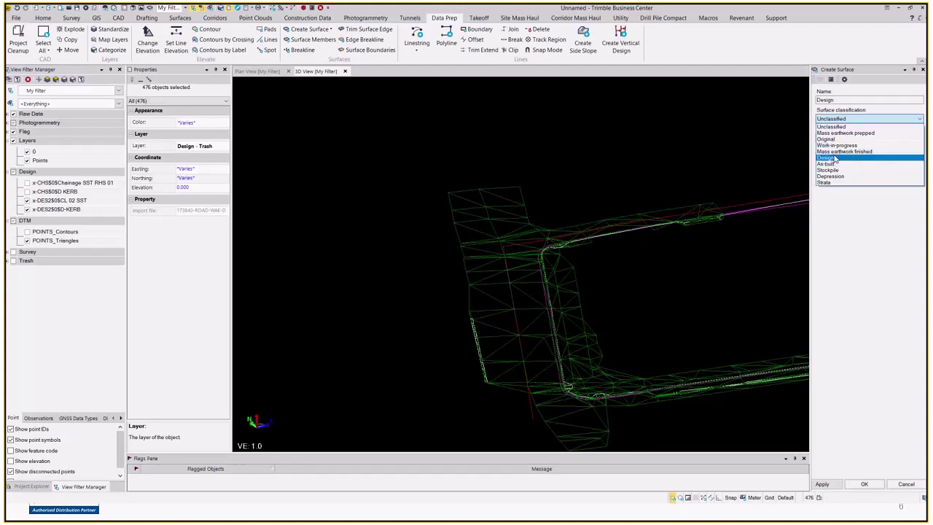
left_click(835, 159)
left_click(835, 138)
left_click(836, 174)
left_click(836, 139)
left_click(835, 158)
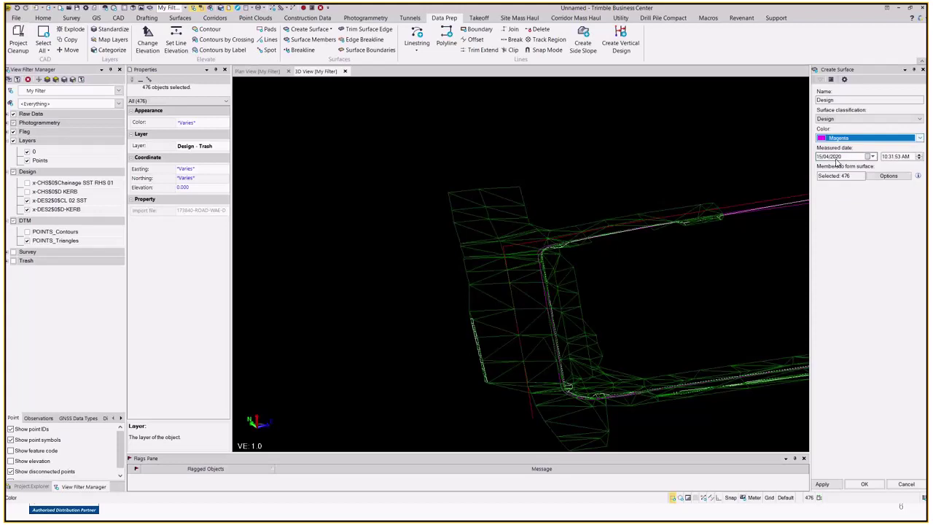
Step: Try to form the surface by adding the POINTS_Triangles layer to the current selection, check it in 3D, and close the command
left_click(889, 176)
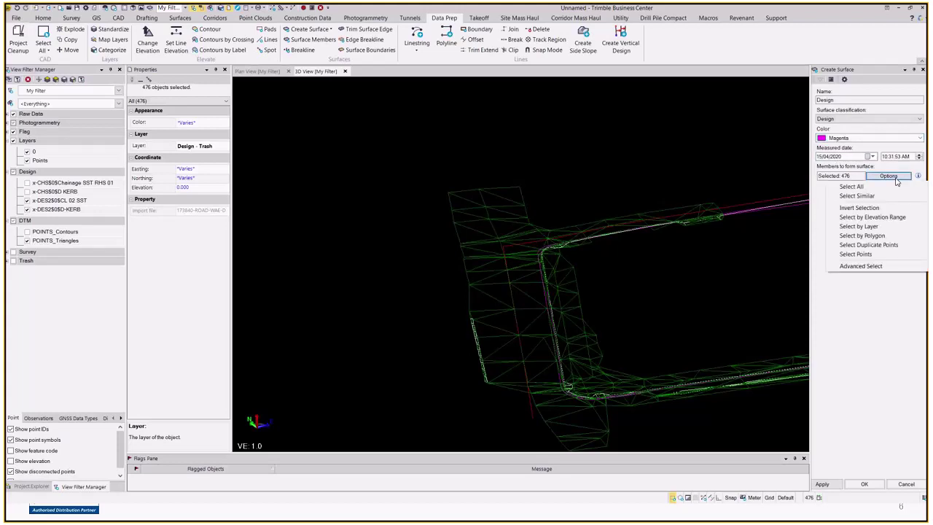
left_click(858, 226)
left_click(816, 102)
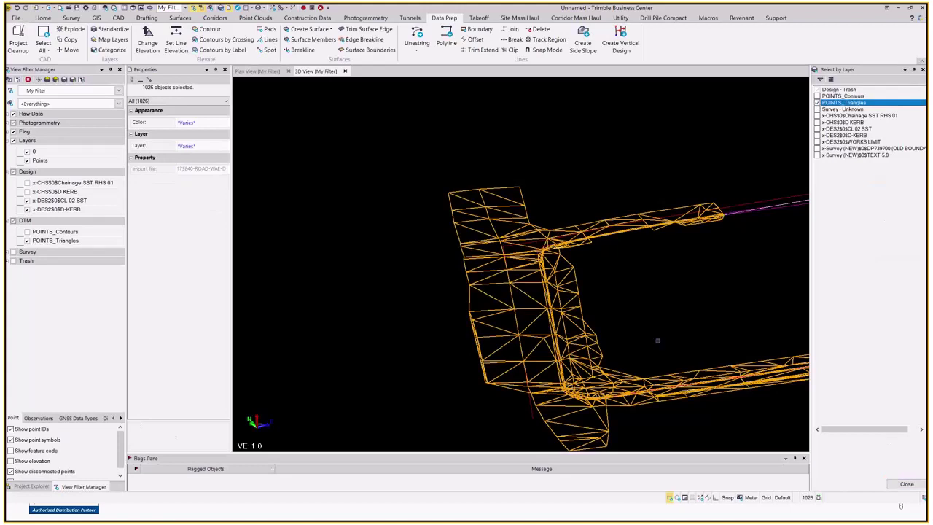
left_click(905, 483)
left_click(822, 484)
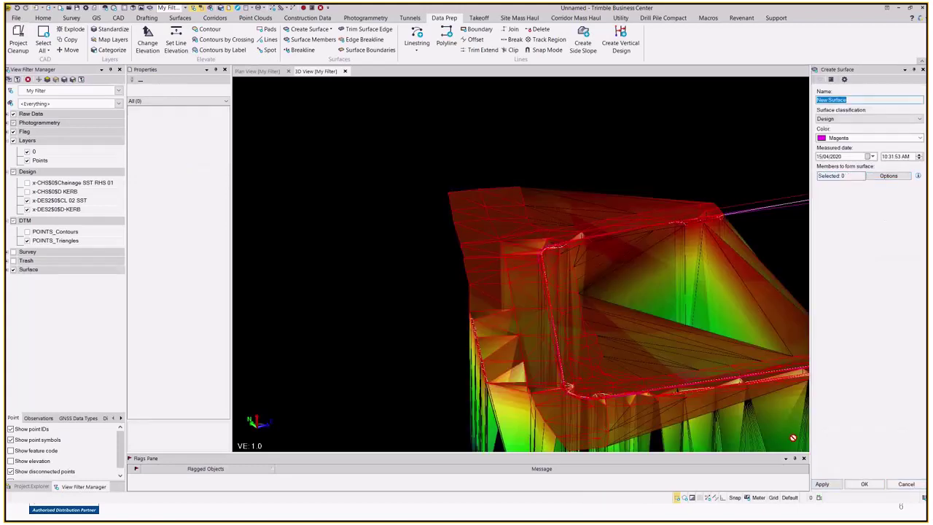
middle_click_drag(792, 437, 581, 351)
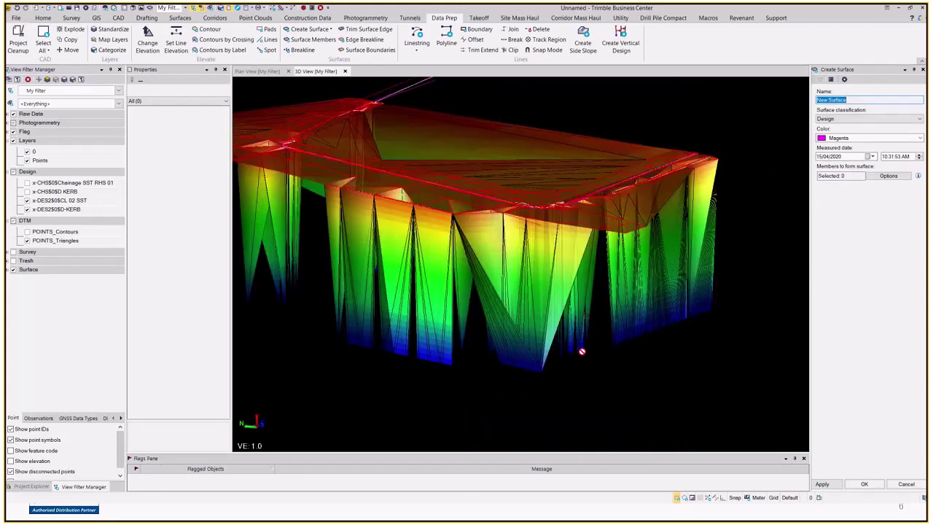
scroll(700, 318, "down", 2)
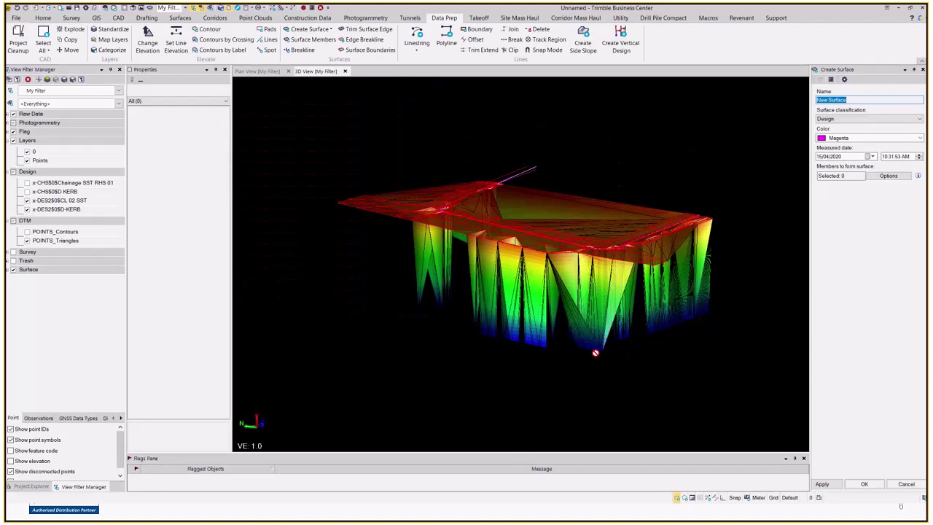
left_click(904, 484)
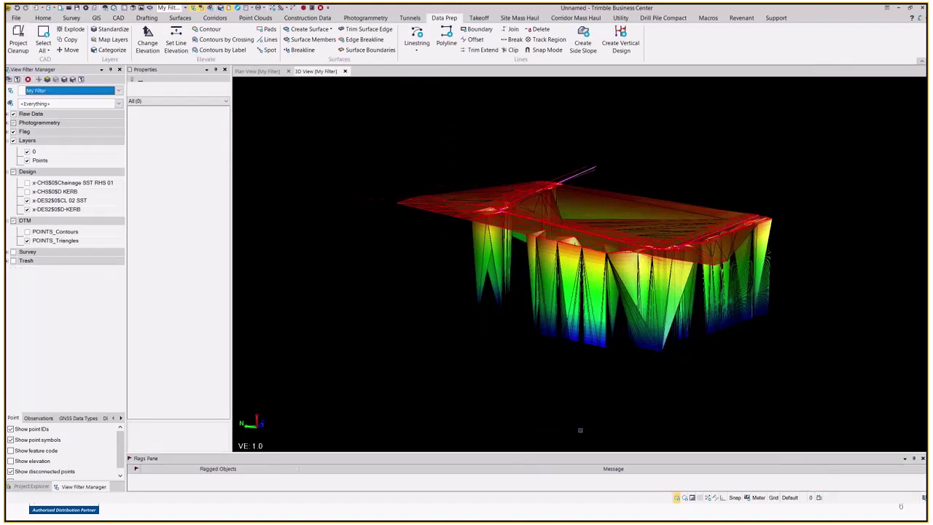
Step: Hide all layers of the Design group and select all the DTM triangle faces in the 3D view
left_click(27, 209)
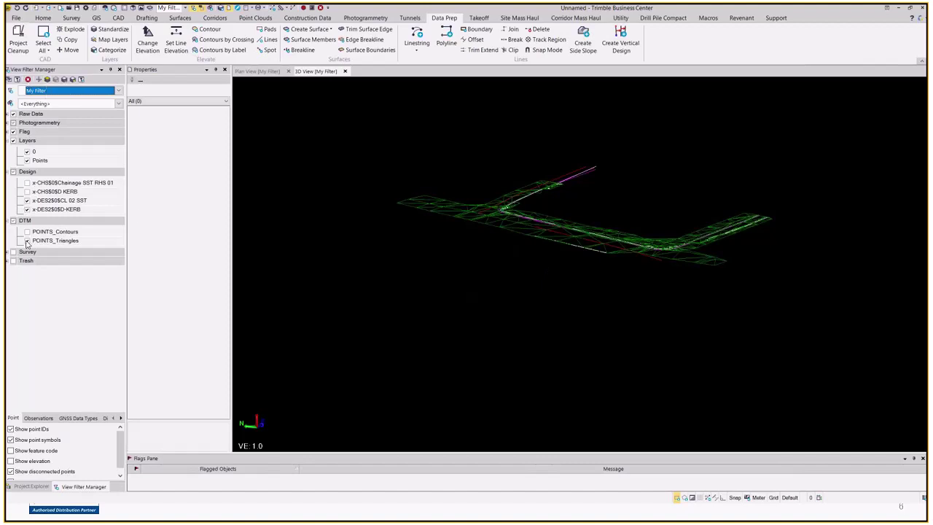
left_click(12, 172)
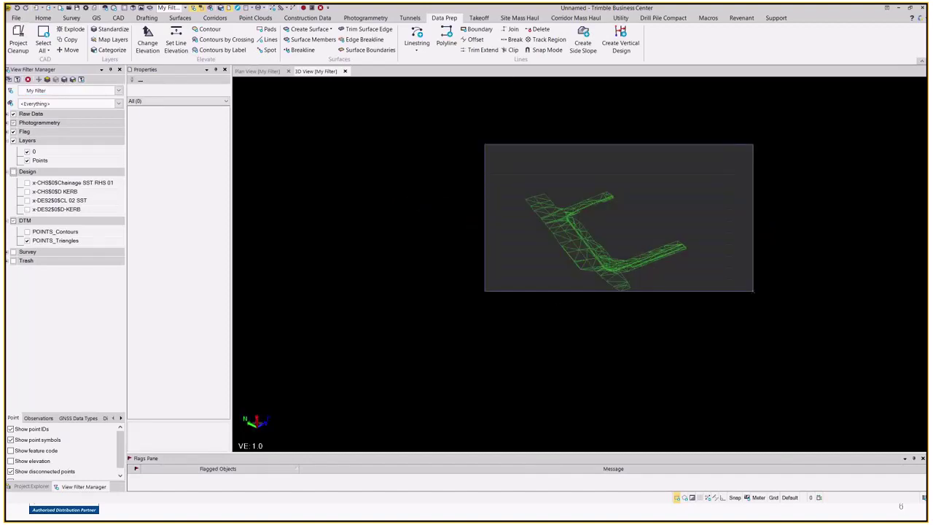
left_click_drag(753, 309, 753, 309)
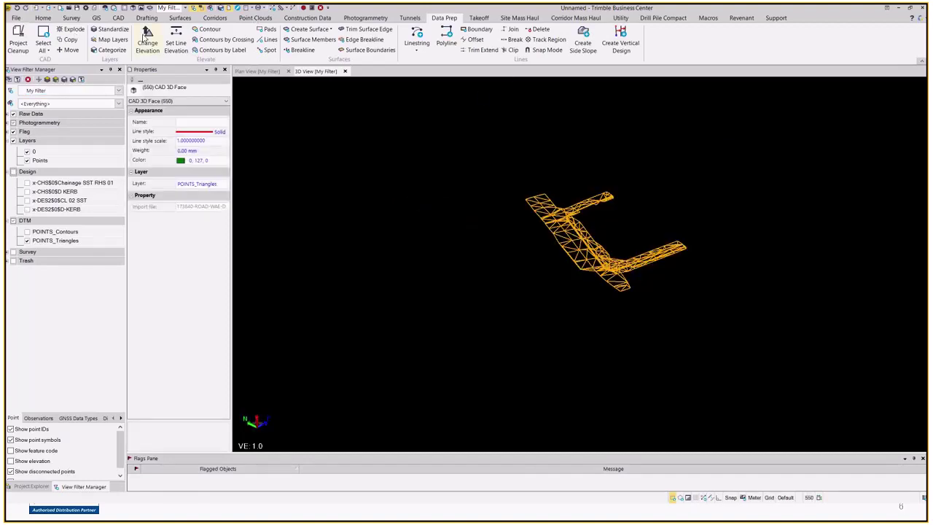
Step: Create a surface named Design from the selected triangles, with the Design classification and Magenta colour
left_click(307, 30)
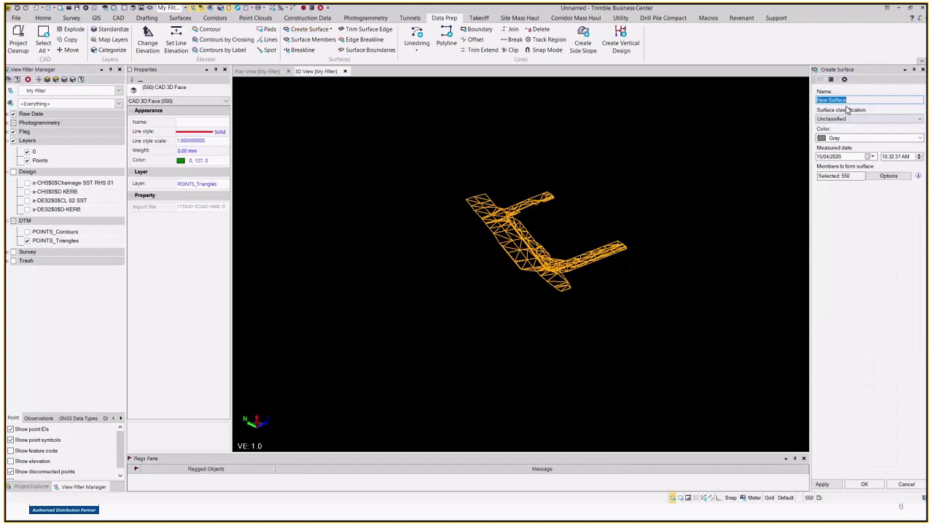
type("Design")
key("Tab")
key("d")
key("Tab")
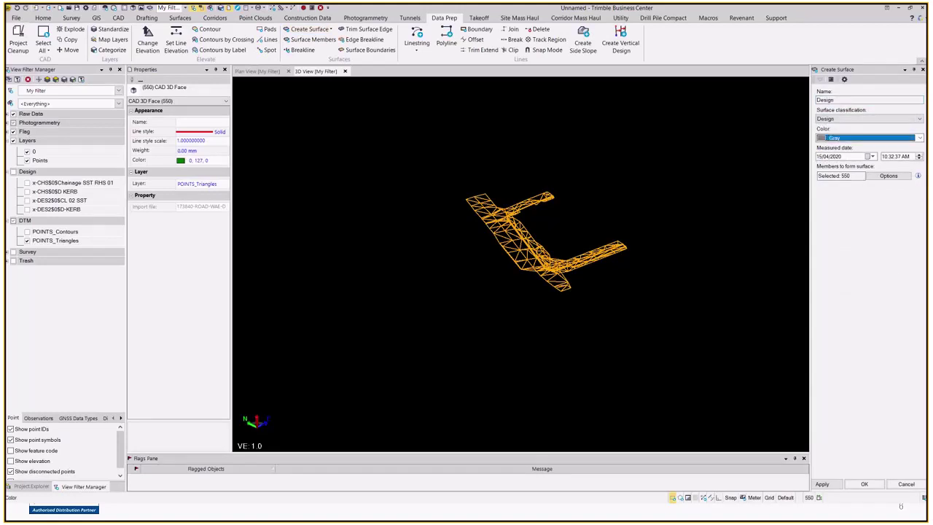
key("Down")
left_click(842, 140)
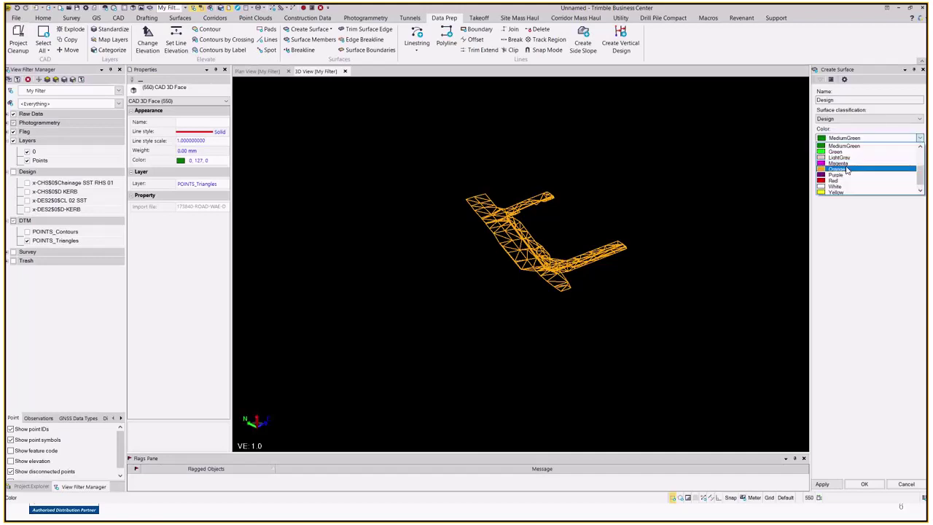
left_click(846, 163)
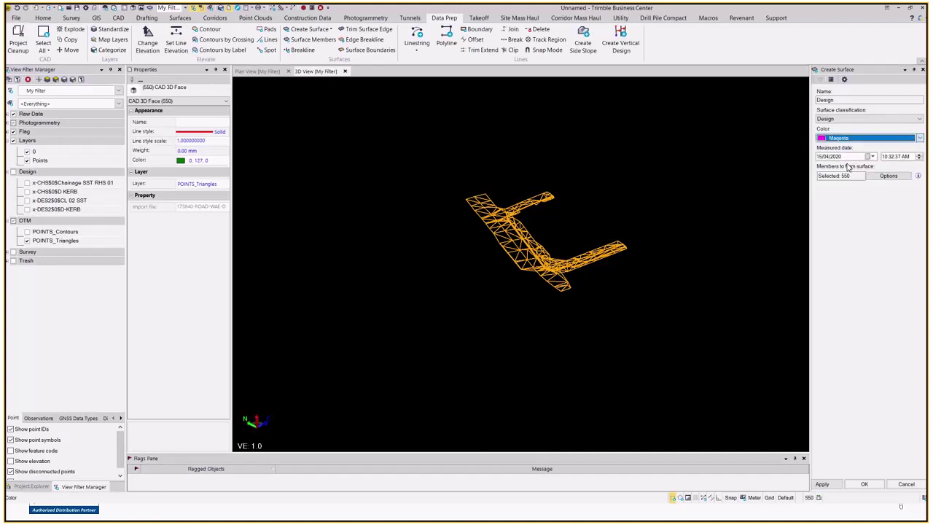
left_click(828, 486)
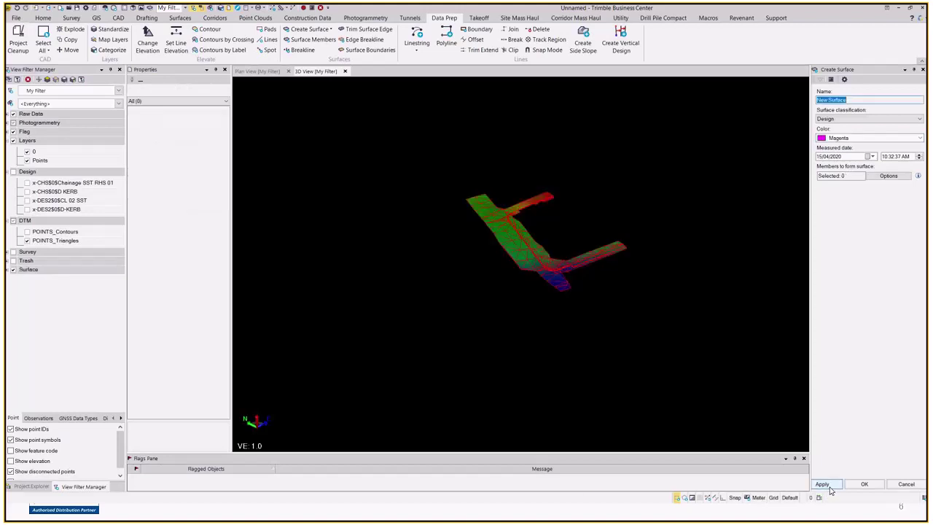
Step: Inspect the new Design surface in 3D and close the Create Surface command
scroll(439, 276, "up", 2)
scroll(585, 251, "up", 4)
mouse_move(587, 252)
middle_mouse_down()
mouse_move(559, 224)
mouse_move(526, 241)
mouse_move(542, 267)
mouse_move(566, 281)
mouse_move(620, 247)
mouse_move(586, 251)
mouse_move(562, 212)
mouse_move(576, 221)
mouse_move(496, 277)
mouse_move(633, 244)
mouse_move(564, 216)
middle_mouse_up()
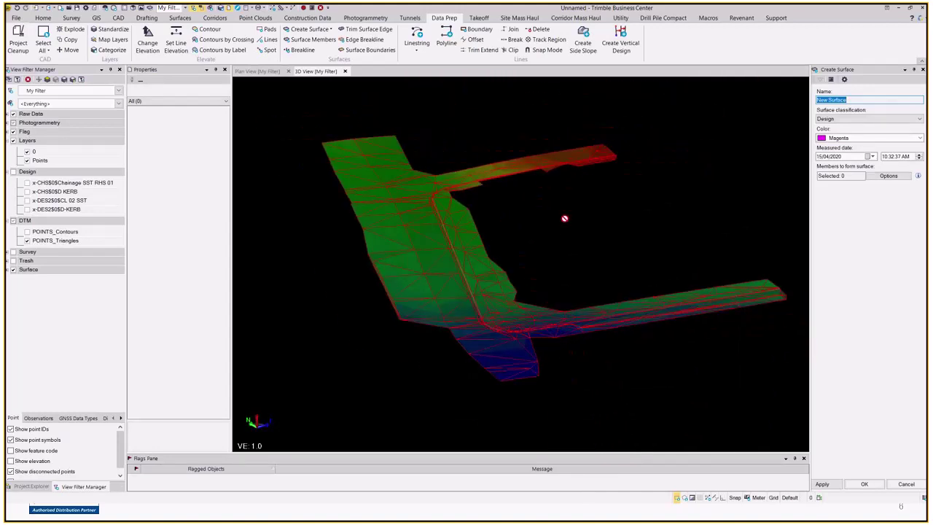
left_click(907, 484)
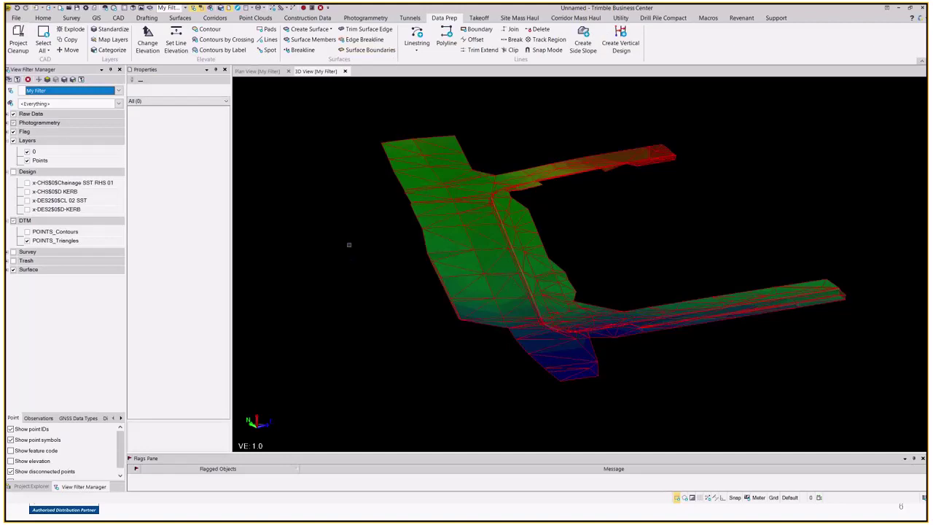
mouse_move(353, 248)
right_mouse_down()
mouse_move(362, 252)
mouse_move(354, 247)
right_mouse_up()
middle_click_drag(662, 210, 690, 237)
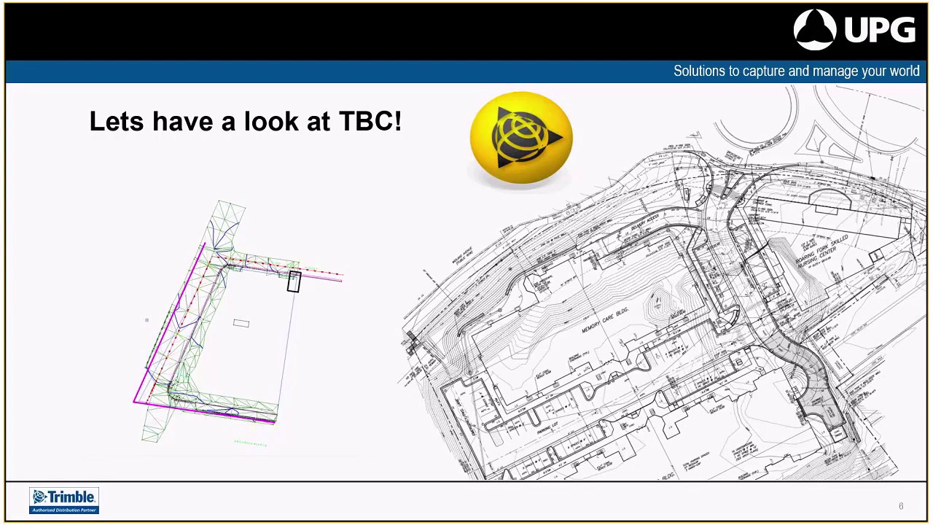
key("Right")
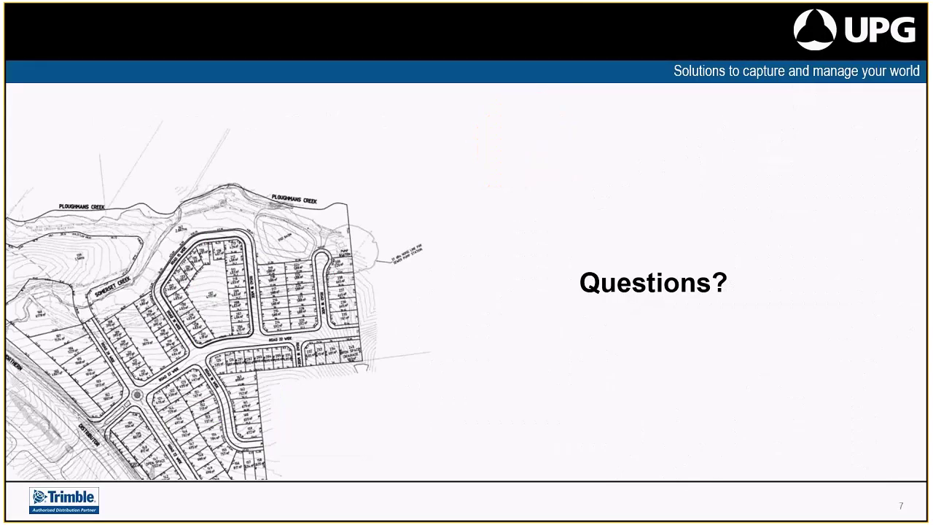